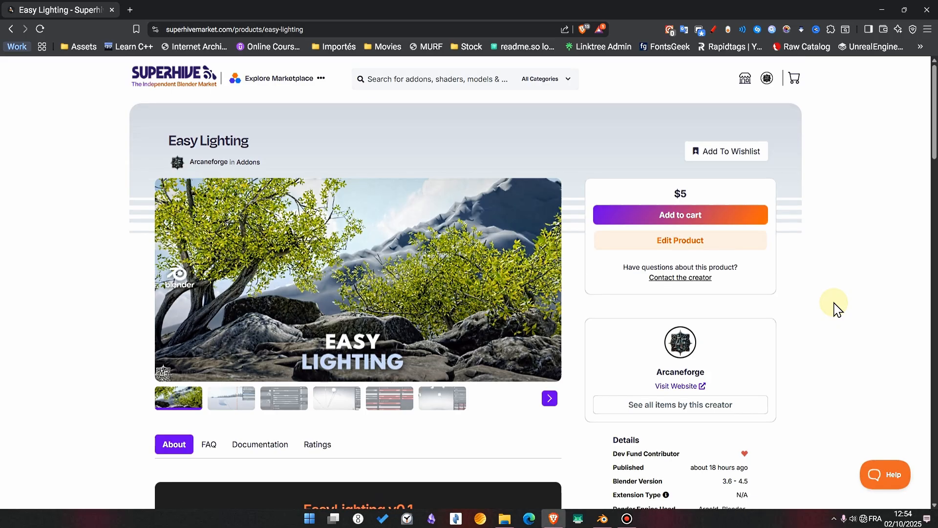
- Examine the Easy Lighting product page, including its key features, demo videos and add-on details
scroll(835, 308, "down", 3)
scroll(836, 308, "up", 1)
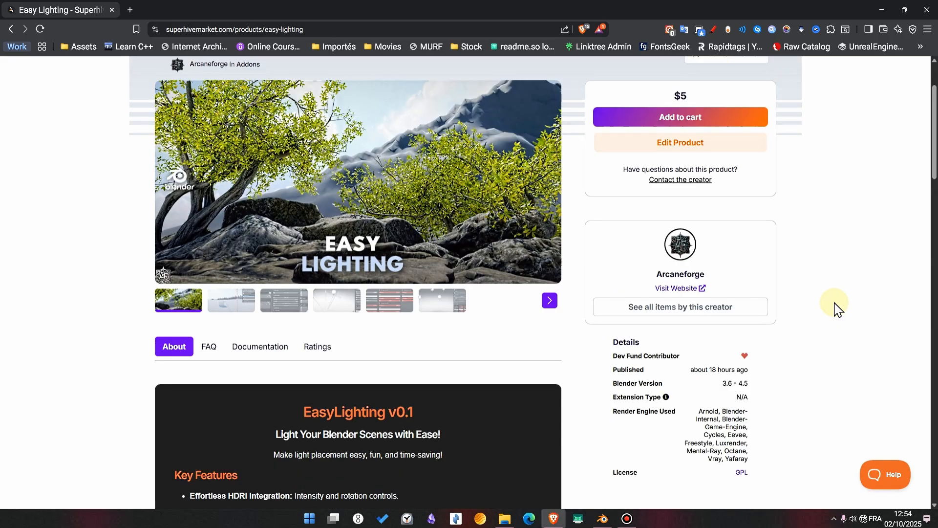
scroll(835, 308, "down", 8)
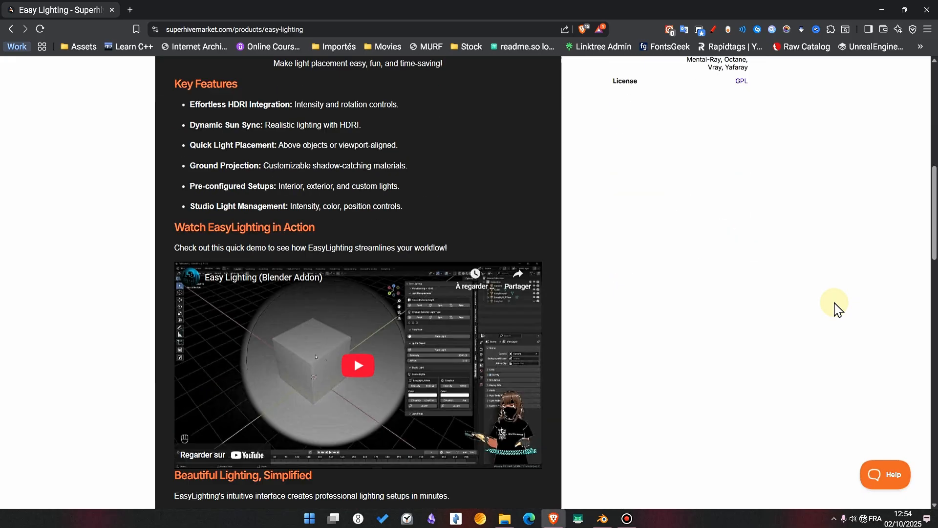
scroll(466, 377, "down", 3)
scroll(470, 373, "up", 2)
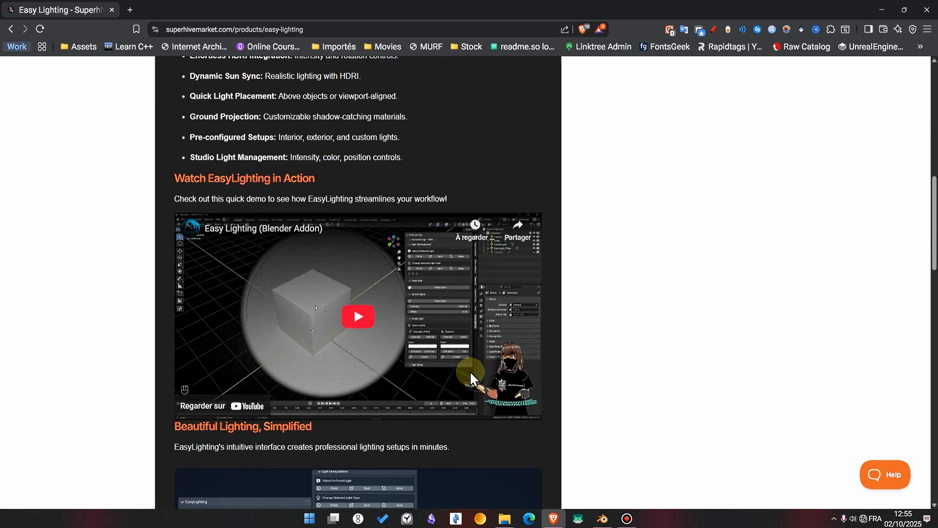
scroll(471, 373, "down", 2)
scroll(471, 373, "down", 4)
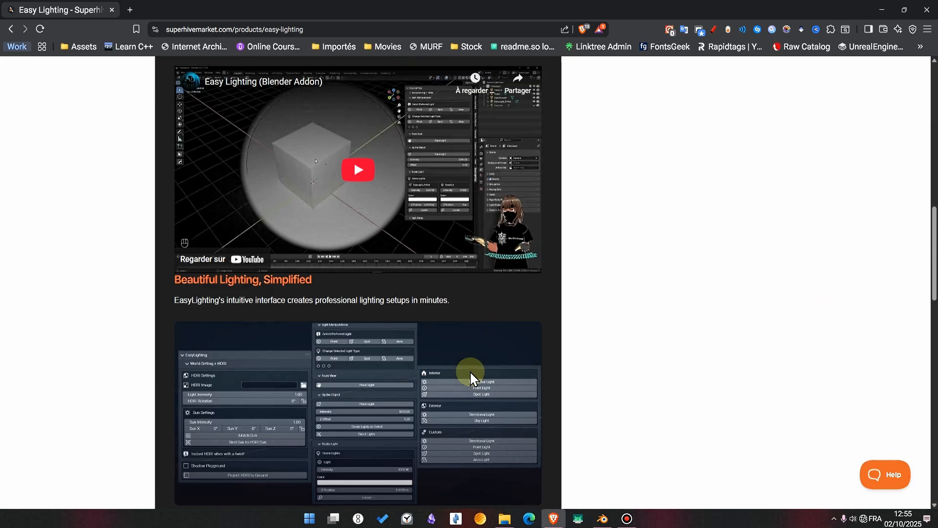
scroll(471, 373, "down", 7)
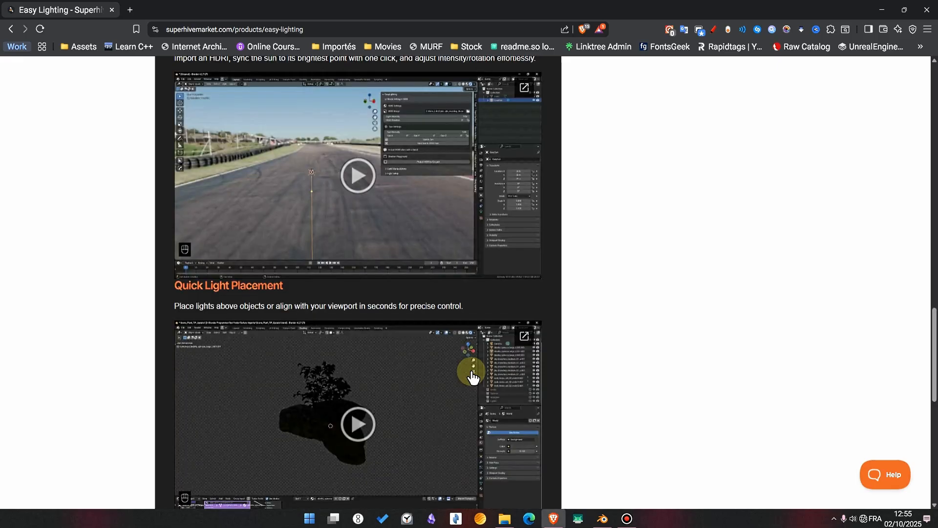
scroll(472, 377, "down", 5)
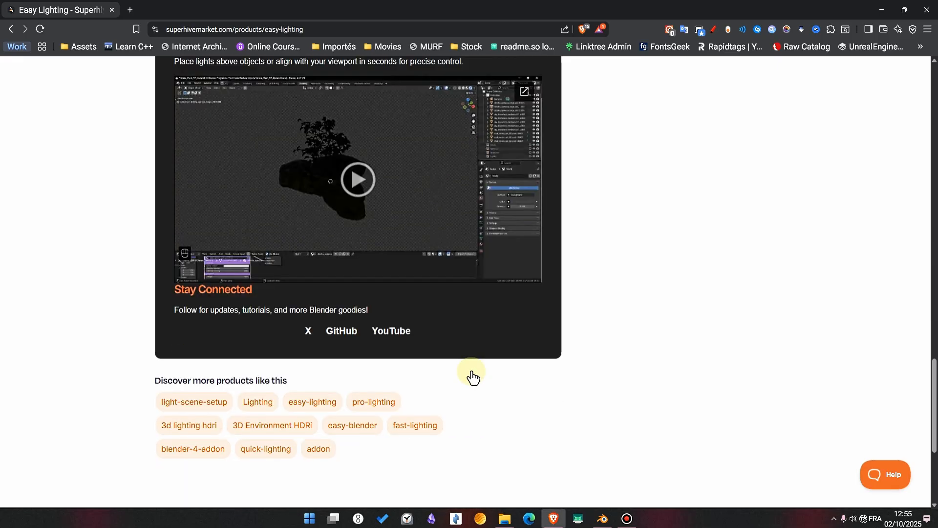
scroll(471, 376, "up", 20)
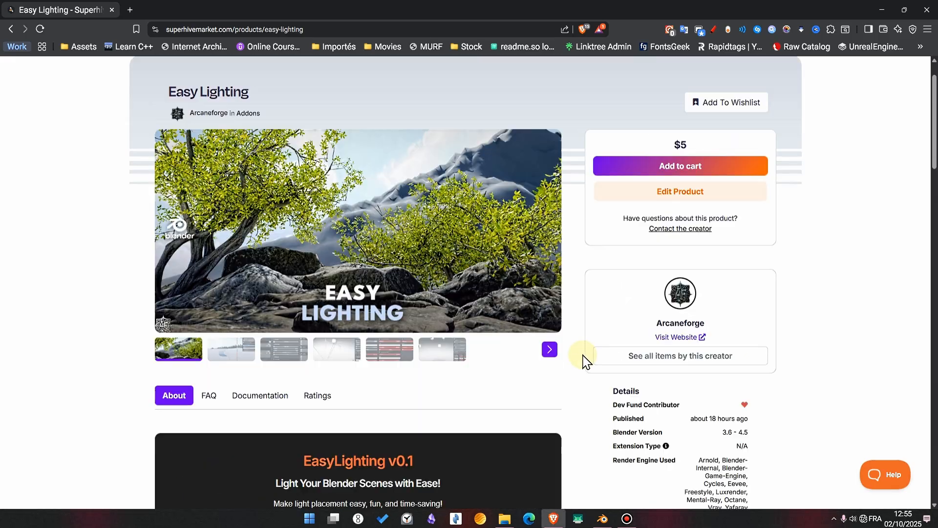
scroll(583, 361, "up", 1)
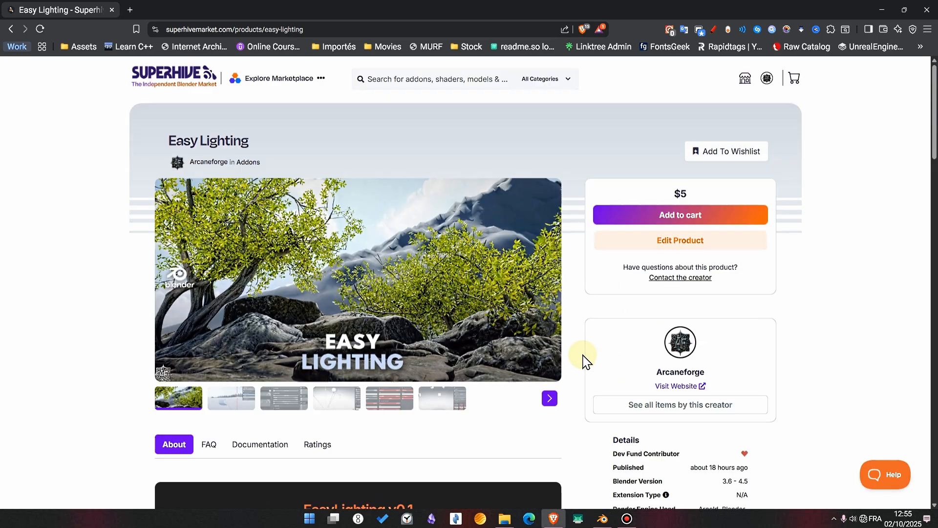
- Highlight the price on the Easy Lighting product page and clear the highlight again
double_click(682, 194)
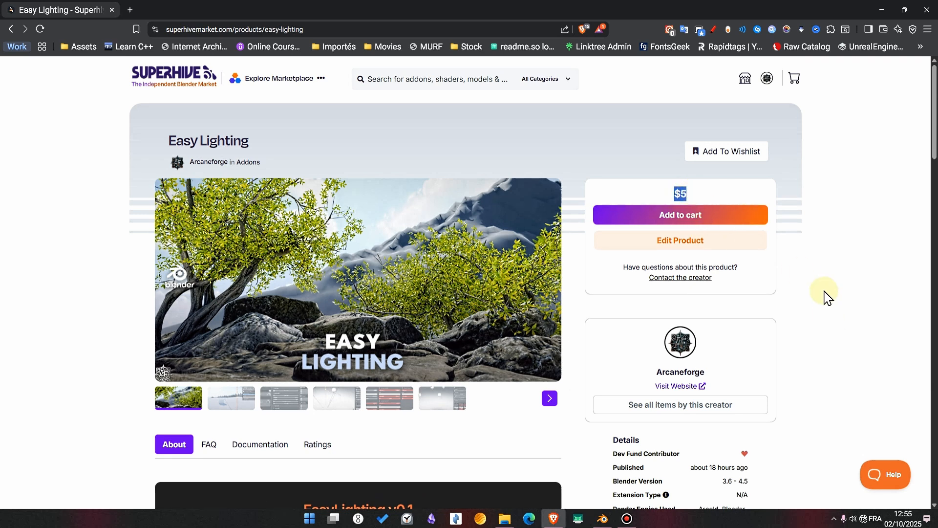
left_click(837, 307)
left_click_drag(674, 186, 689, 194)
left_click(862, 315)
left_click(859, 346)
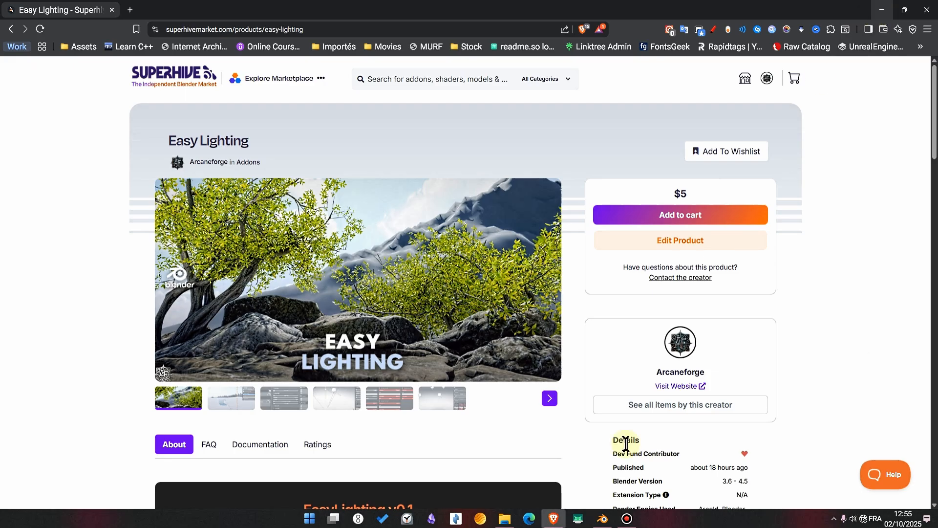
left_click_drag(667, 192, 696, 196)
left_click(840, 386)
left_click(816, 329)
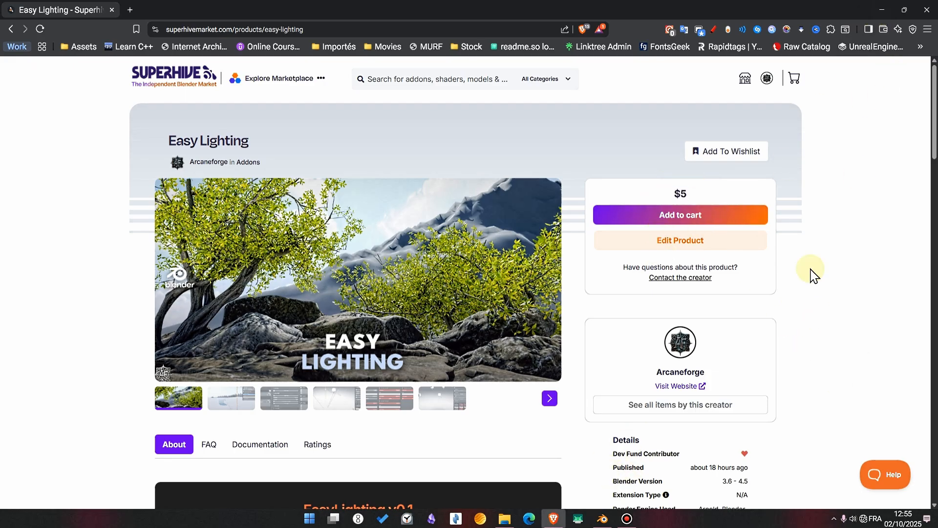
- Switch to Blender and search the add-ons in Preferences for "ea" to find EasyLighting
left_click(603, 519)
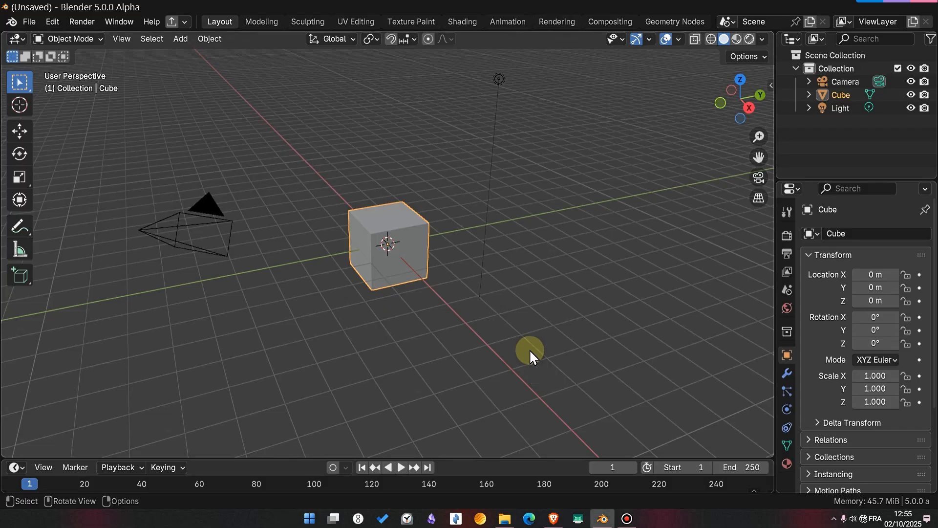
left_click_drag(146, 104, 545, 306)
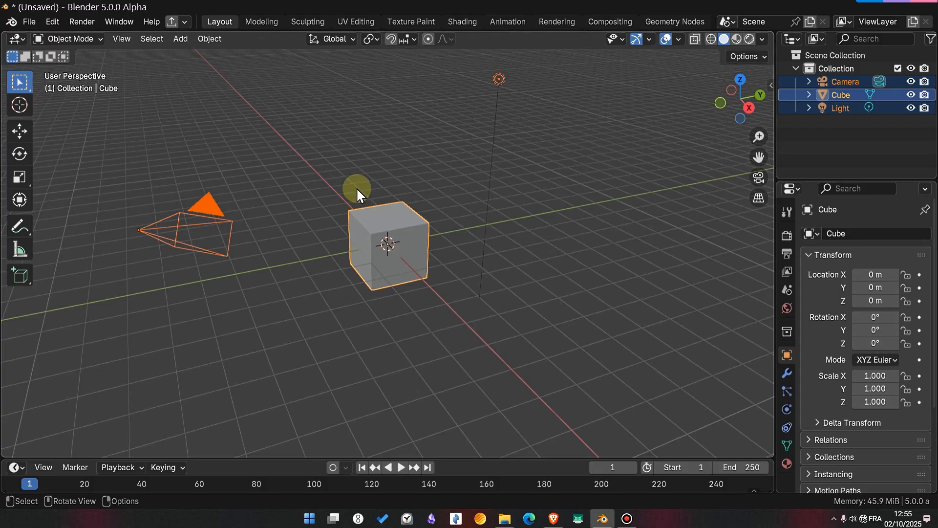
left_click(49, 21)
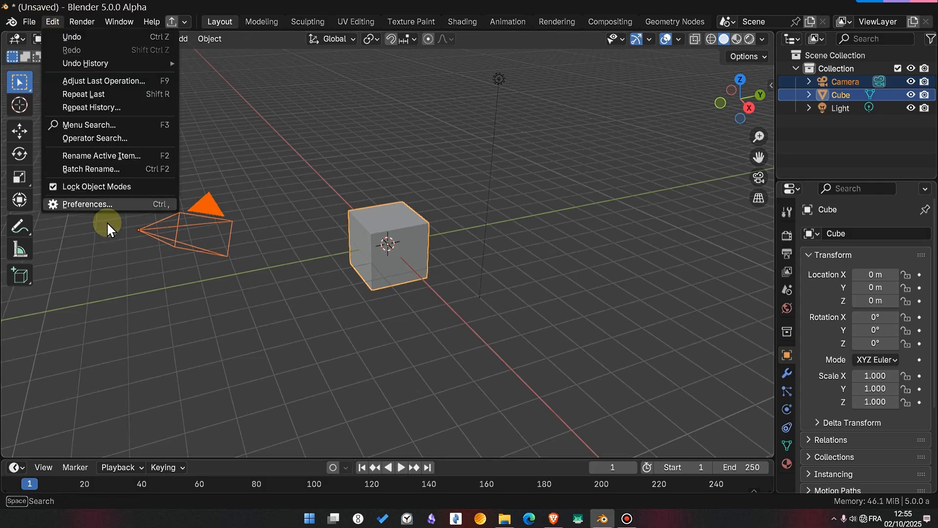
left_click(96, 203)
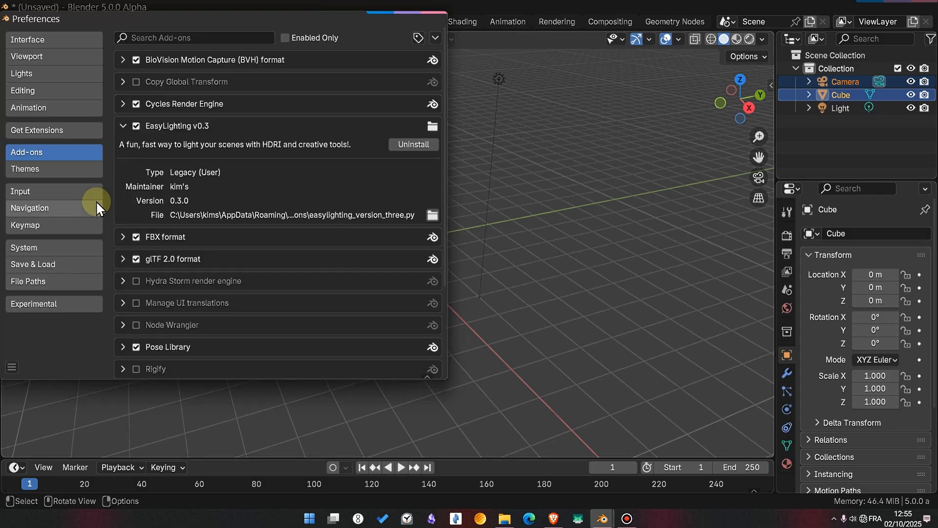
left_click(185, 36)
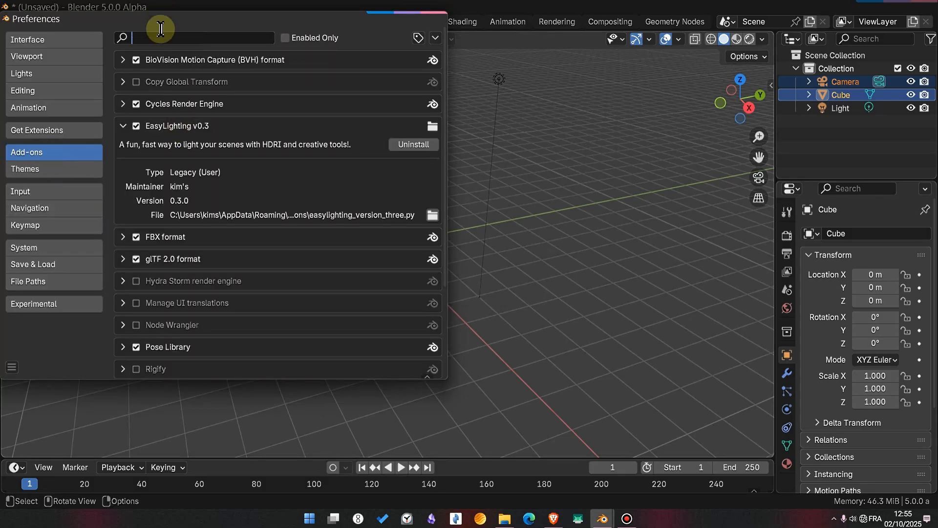
type("ea")
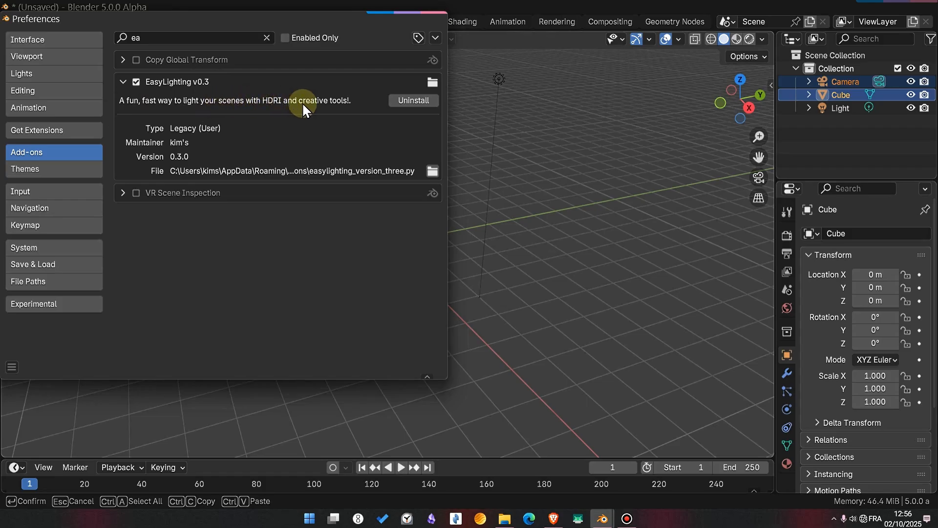
- Save the preferences and close the Preferences window
left_click(12, 367)
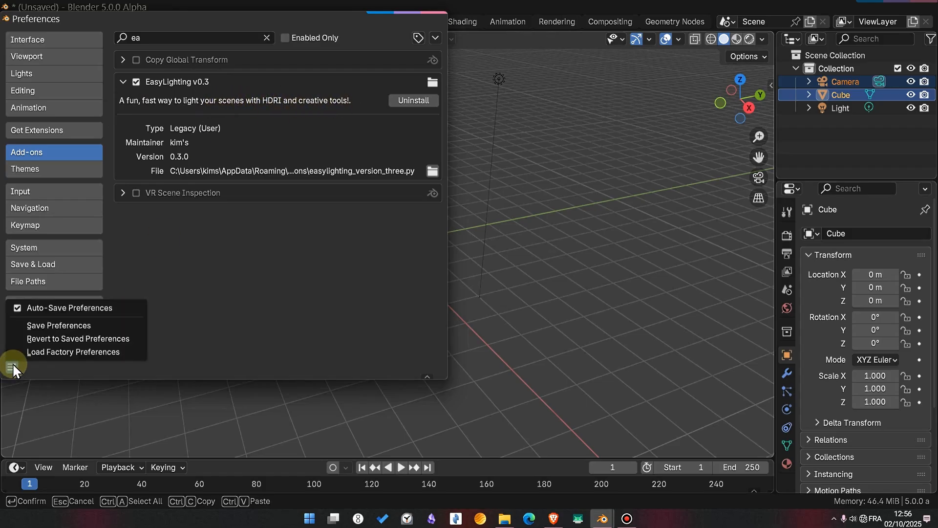
left_click(34, 324)
left_click(438, 18)
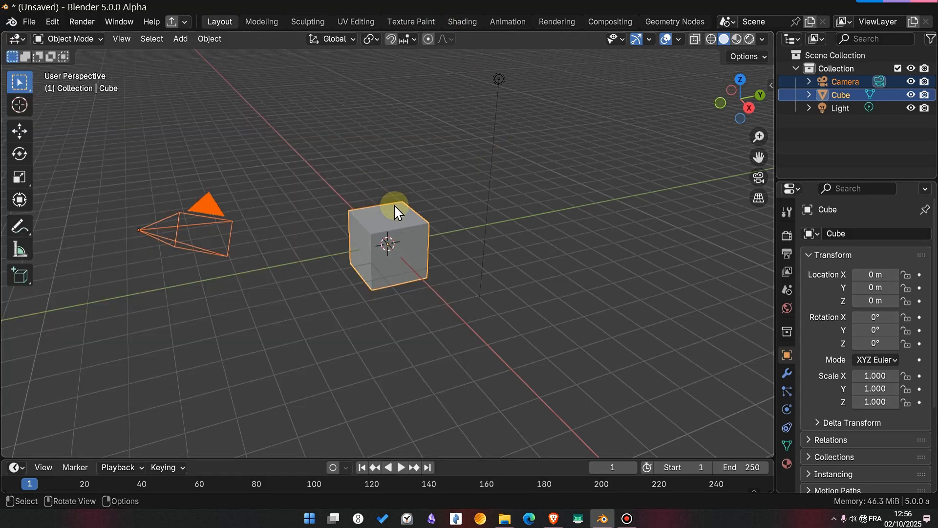
- Select only the cube and raise it 1 m along the global Z axis
key("g")
key("z")
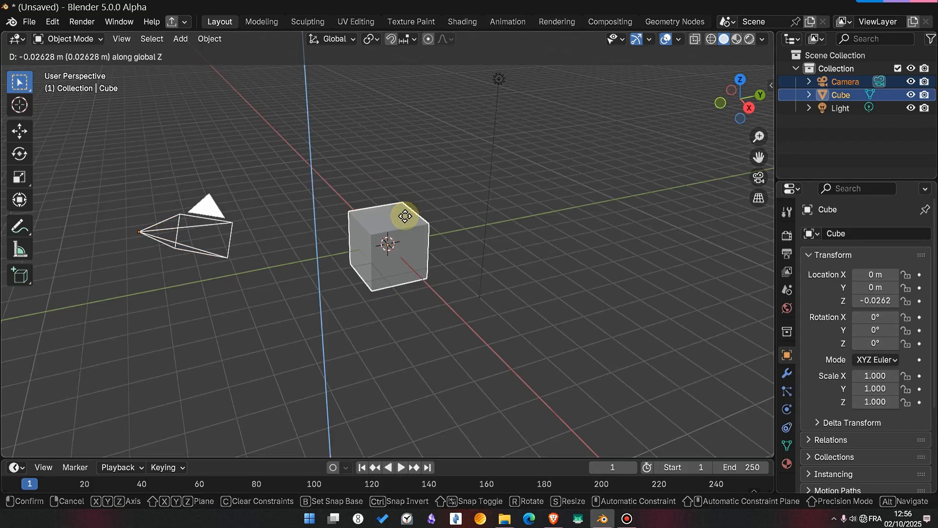
right_click(399, 213)
left_click(398, 229)
- Add a plane mesh at the world origin and scale it by 5 as the floor
key("shift+a")
mouse_move(394, 206)
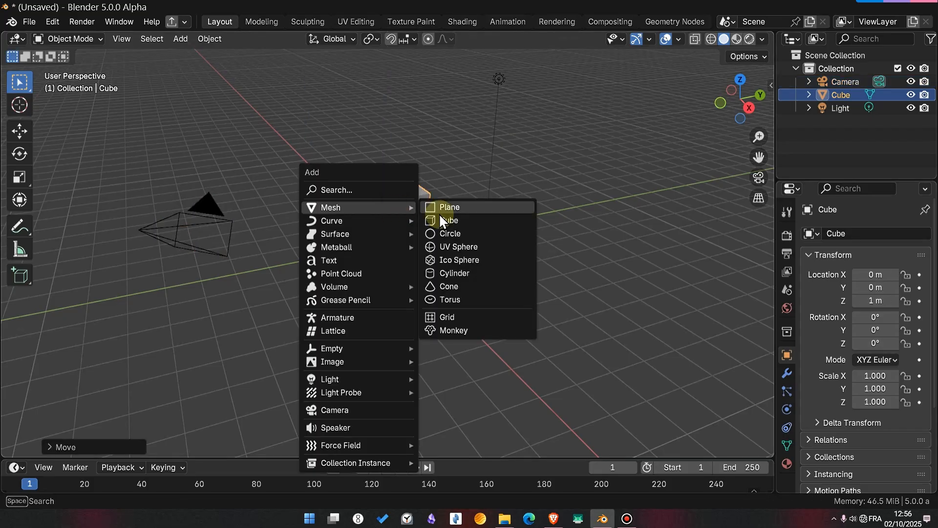
left_click(442, 208)
key("s")
key("5")
key("Return")
- Extrude two adjacent edges of the plane 5 units up along Z to form walls, then return to Object Mode
key("Tab")
key("2")
left_click(452, 197)
left_click(429, 188, "shift")
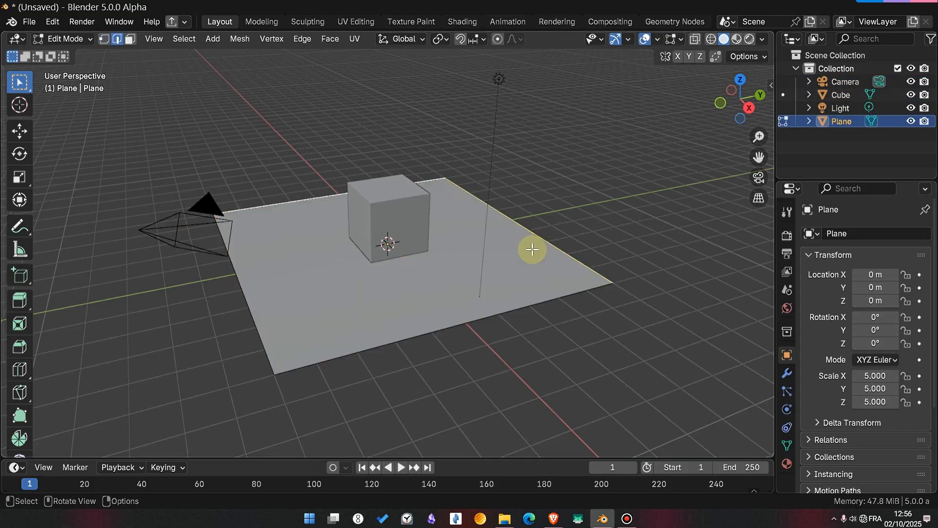
key("e")
key("z")
key("5")
key("Return")
key("Tab")
- Delete the default light from the scene
middle_click_drag(429, 265, 312, 224)
scroll(342, 239, "down", 3)
left_click(379, 255)
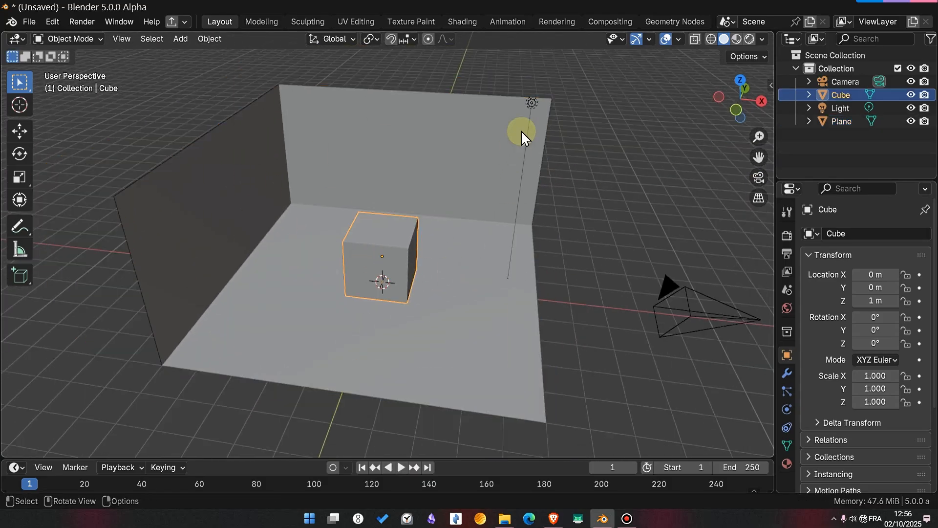
left_click(533, 105)
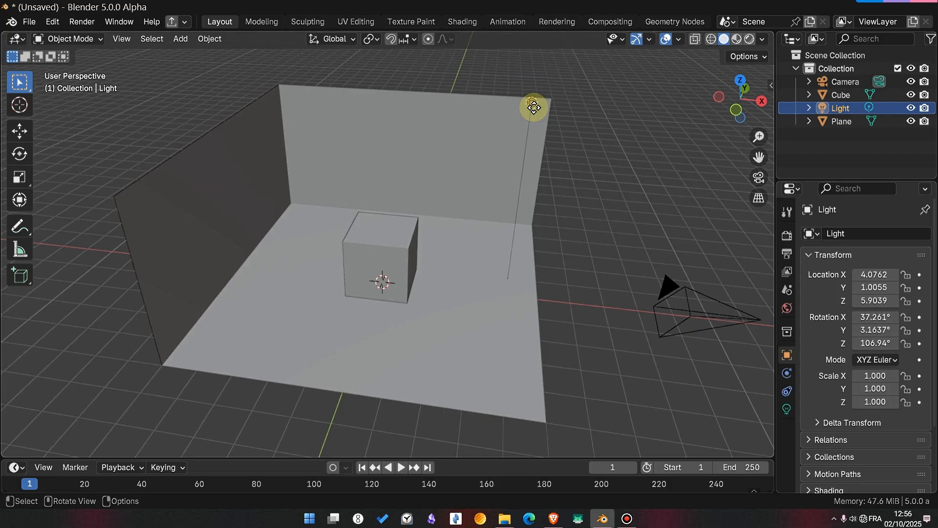
key("x")
left_click(533, 106)
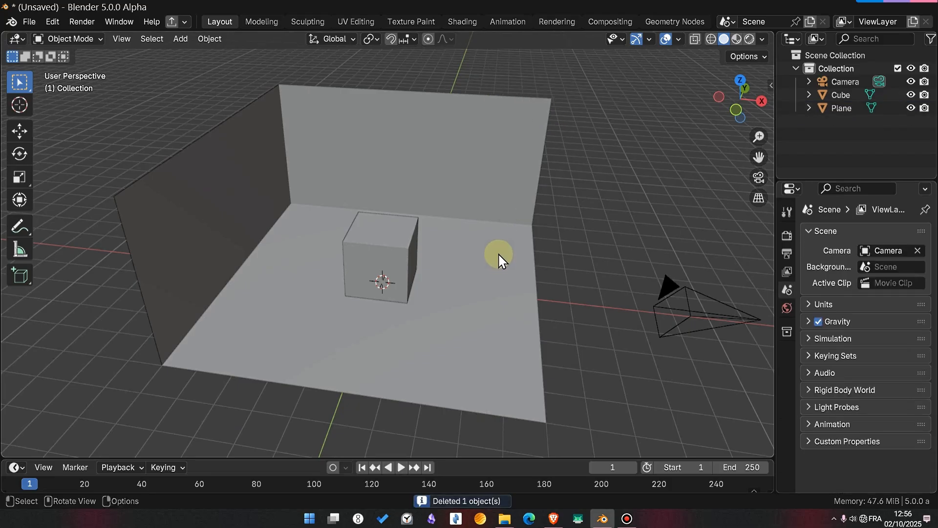
- Show the EasyLighting add-on's settings in the 3D viewport and widen them so the labels are readable
key("n")
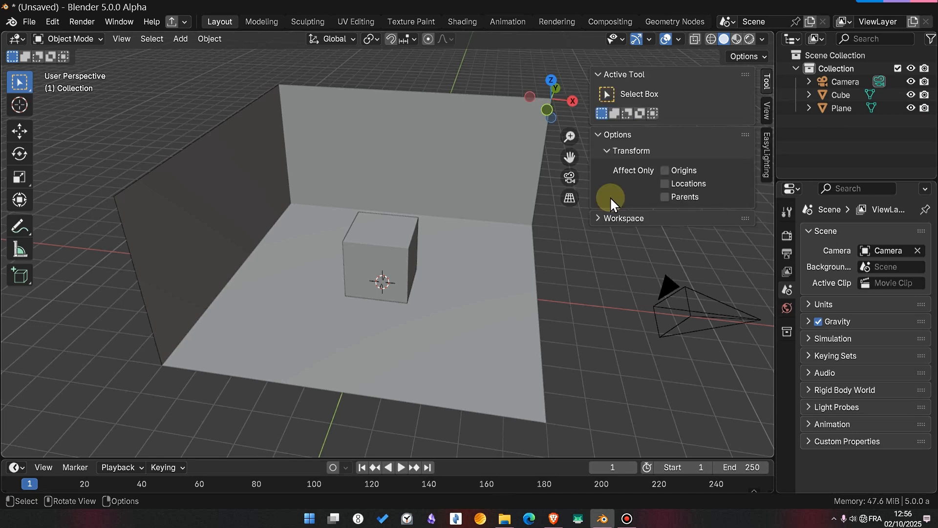
left_click(756, 158)
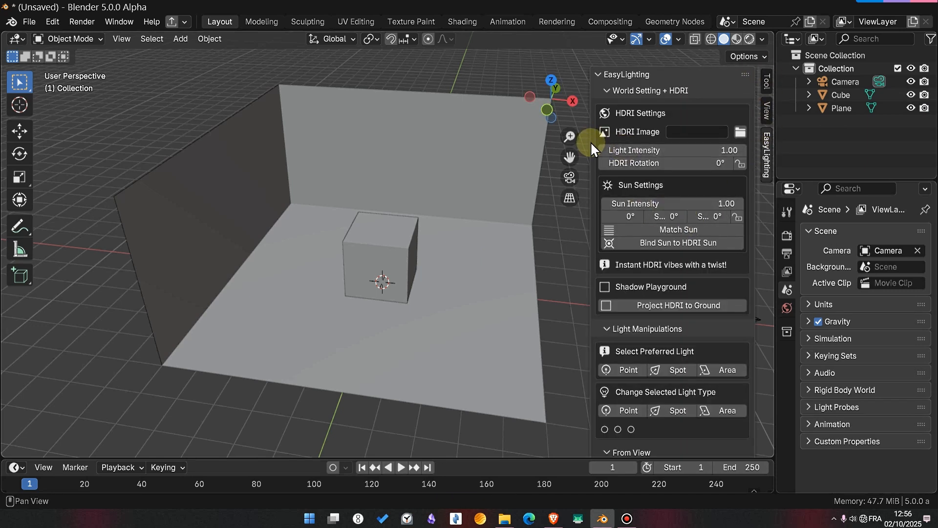
left_click_drag(589, 142, 541, 98)
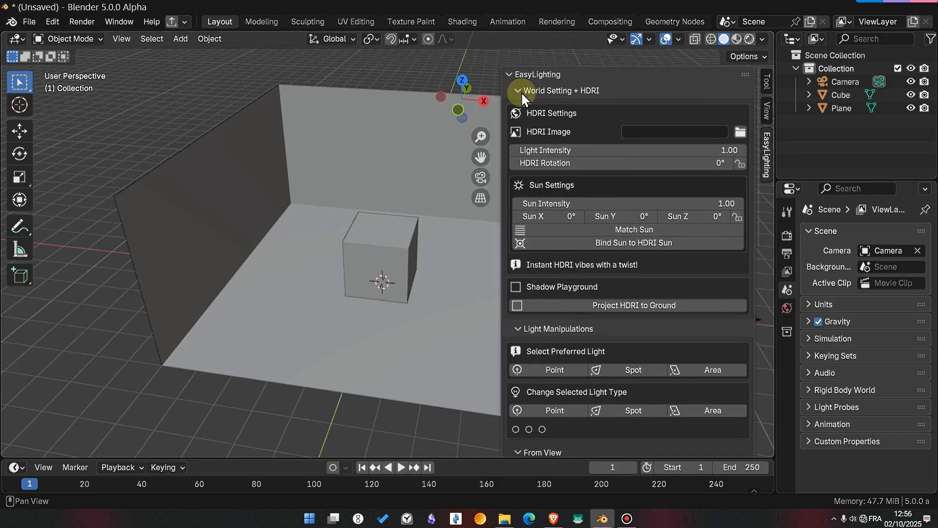
- Collapse the World Setting + HDRI, Light Manipulations and Light Setup sections of EasyLighting
left_click(520, 90)
left_click(517, 106)
left_click(520, 123)
left_click(520, 123)
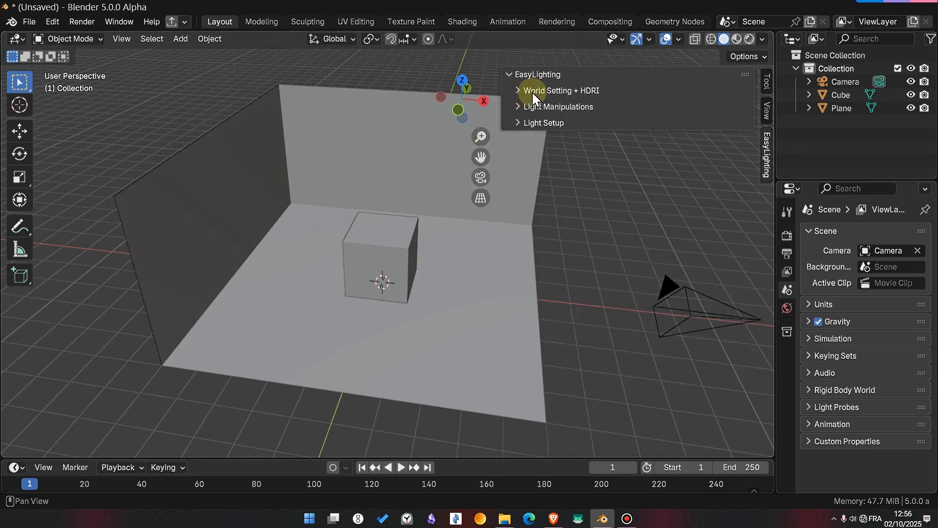
- Examine the HDRI, sun and shadow options in the World Setting + HDRI section
left_click(570, 92)
left_click(570, 92)
left_click(569, 91)
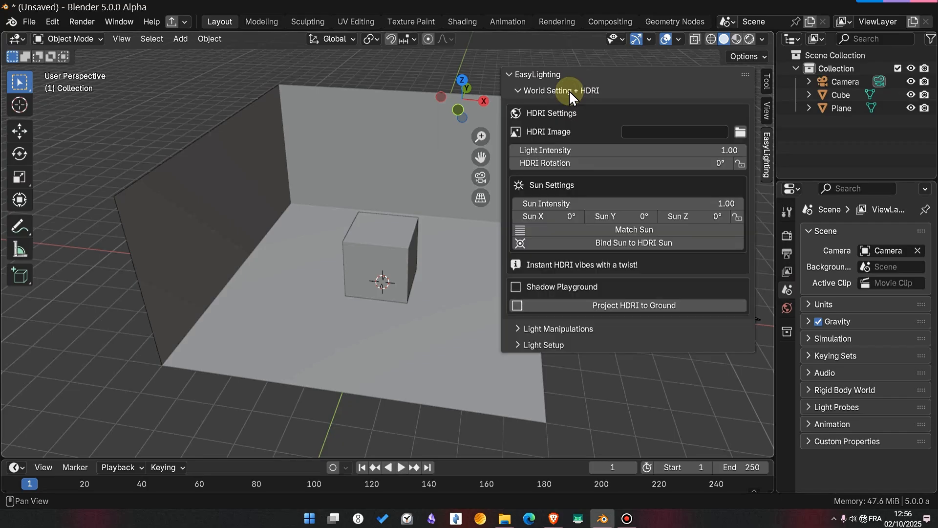
left_click(569, 91)
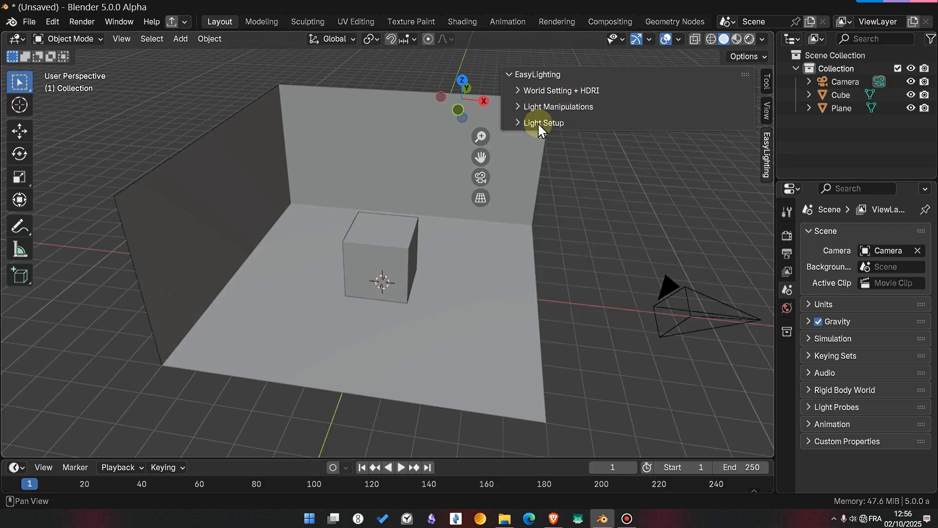
left_click(538, 90)
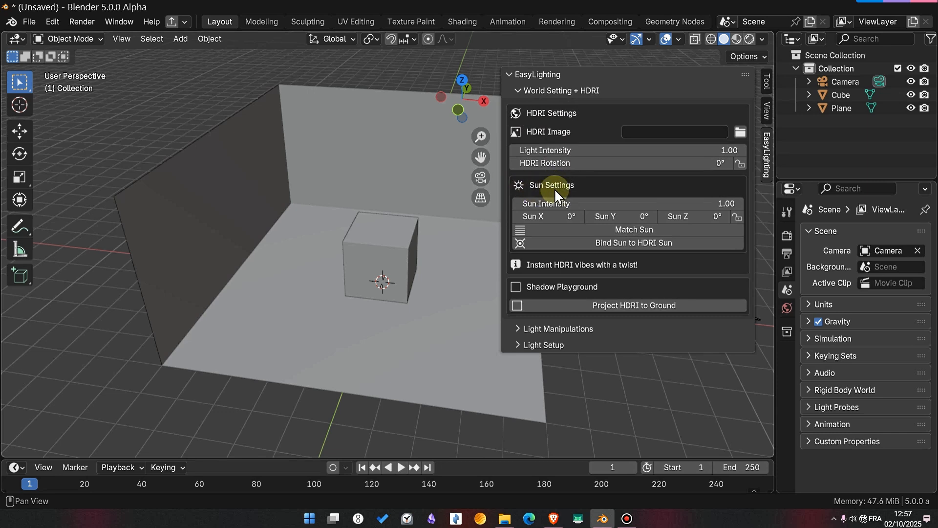
- Collapse World Setting + HDRI and examine the light type, placement and studio options in the Light Manipulations section
left_click(539, 93)
left_click(541, 106)
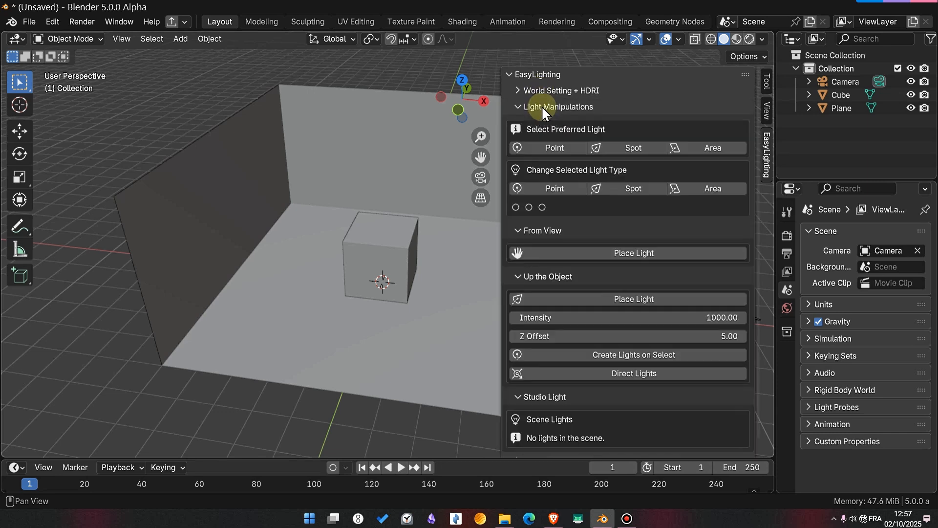
scroll(579, 181, "down", 1)
scroll(582, 187, "up", 1)
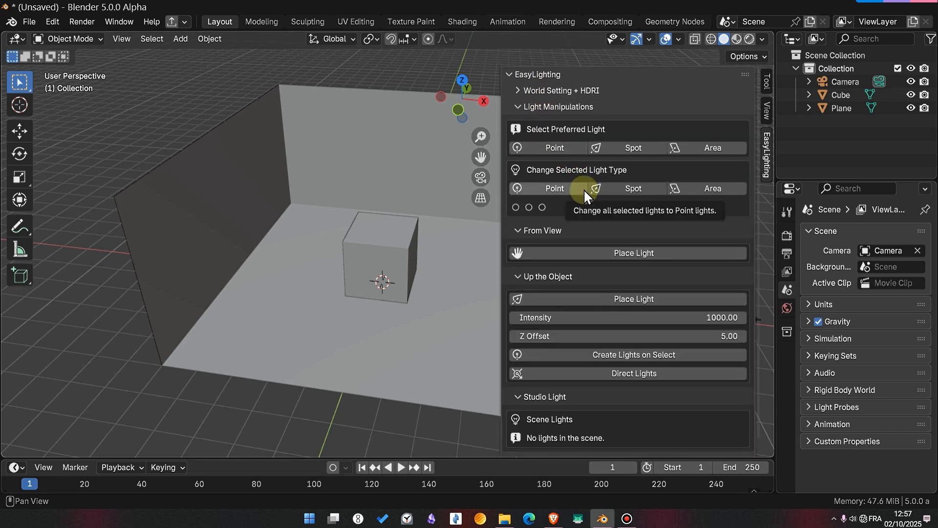
scroll(583, 189, "down", 1)
scroll(584, 189, "up", 1)
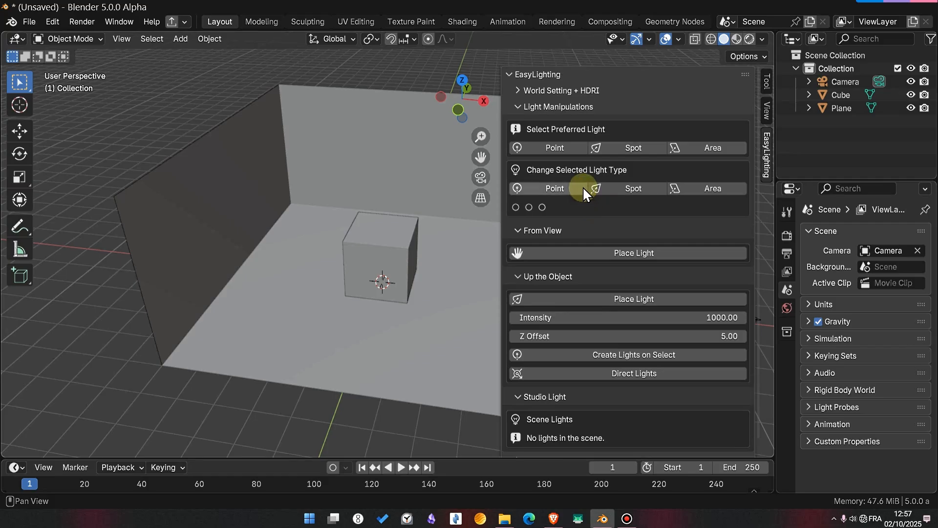
- Examine the rest of Light Manipulations, collapse it, and view the Interior, Exterior and Custom presets in Light Setup before collapsing that too
scroll(583, 187, "down", 1)
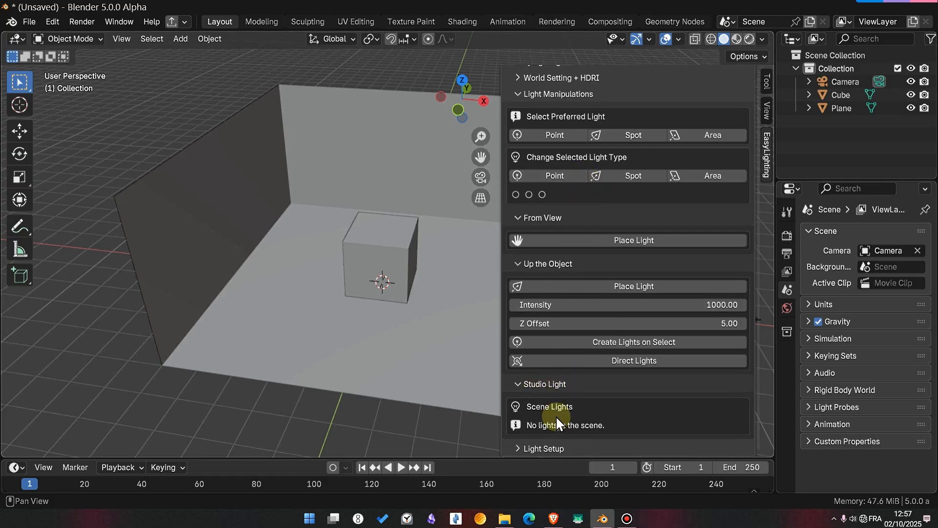
scroll(555, 414, "up", 1)
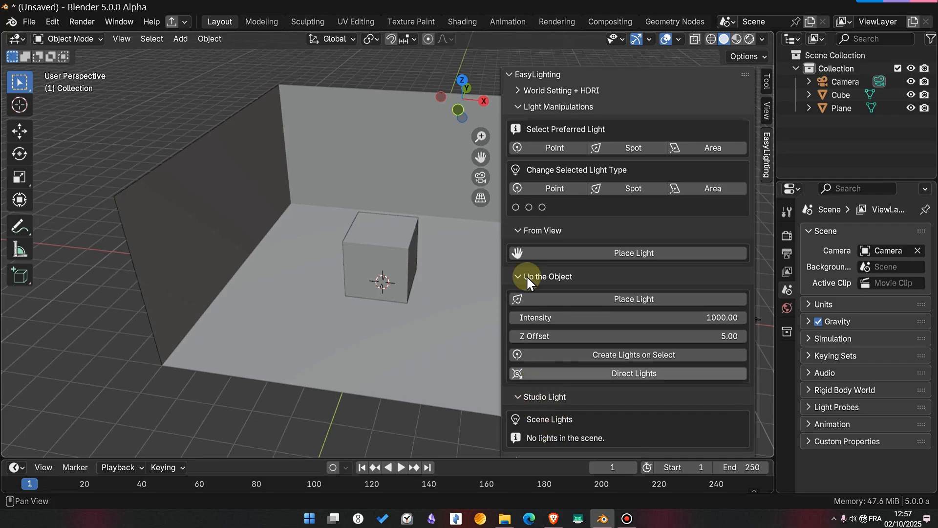
left_click(539, 107)
left_click(543, 123)
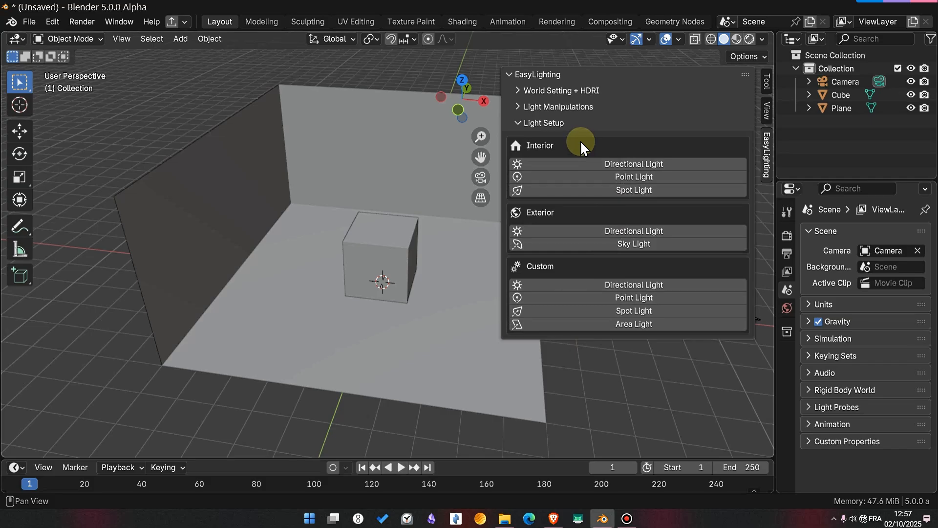
left_click(556, 120)
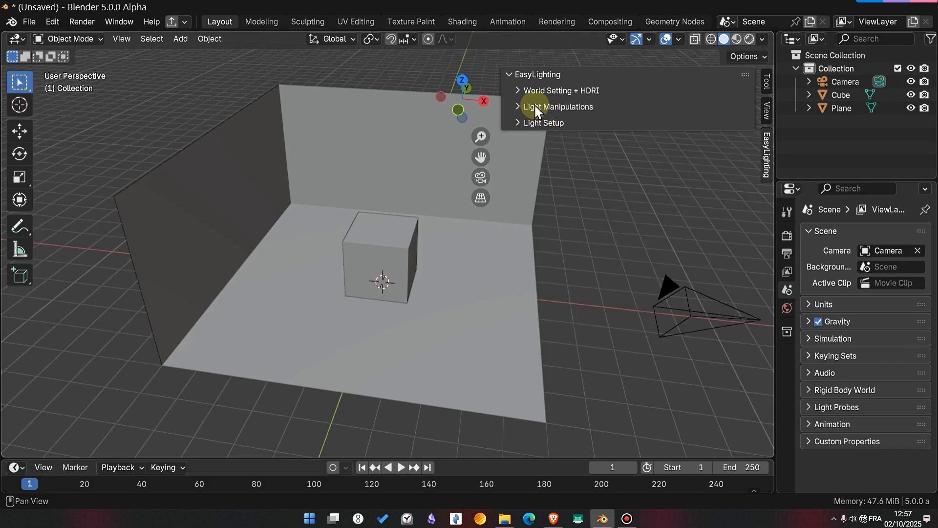
- Expand World Setting + HDRI, start choosing the HDRI image, and go to the recently used HDRI folder
left_click(550, 90)
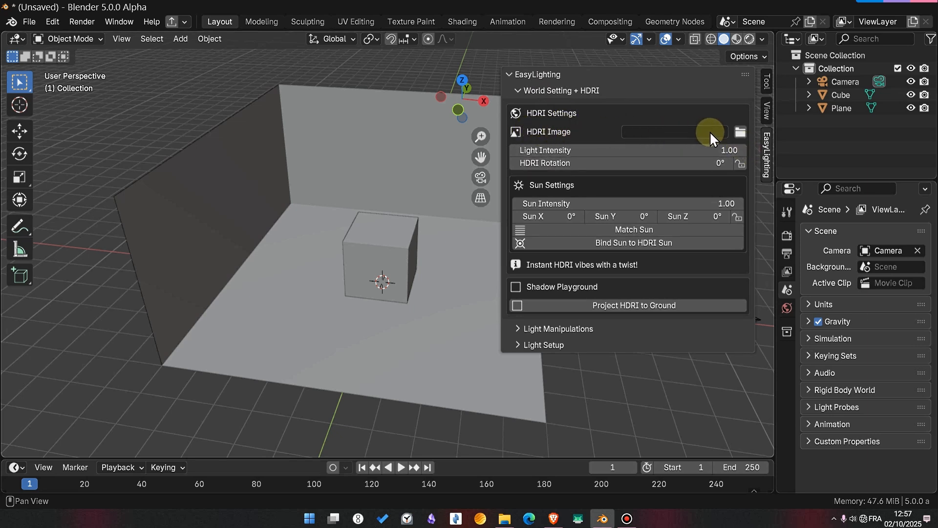
left_click(740, 132)
scroll(259, 342, "down", 3)
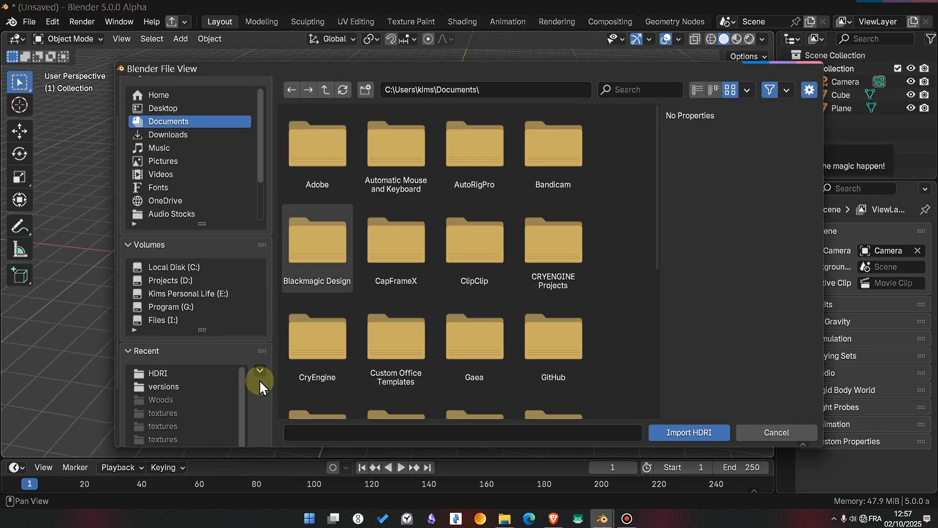
scroll(259, 380, "down", 1)
left_click(183, 347)
- Import kloofendal_43d_clear_puresky_2k.exr as the HDRI image
scroll(498, 252, "down", 3)
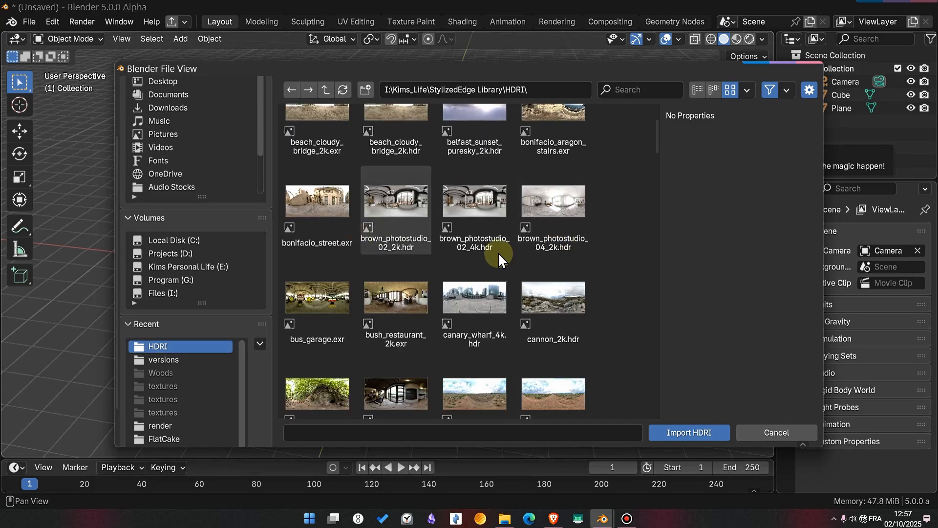
scroll(498, 291, "down", 3)
scroll(450, 271, "down", 4)
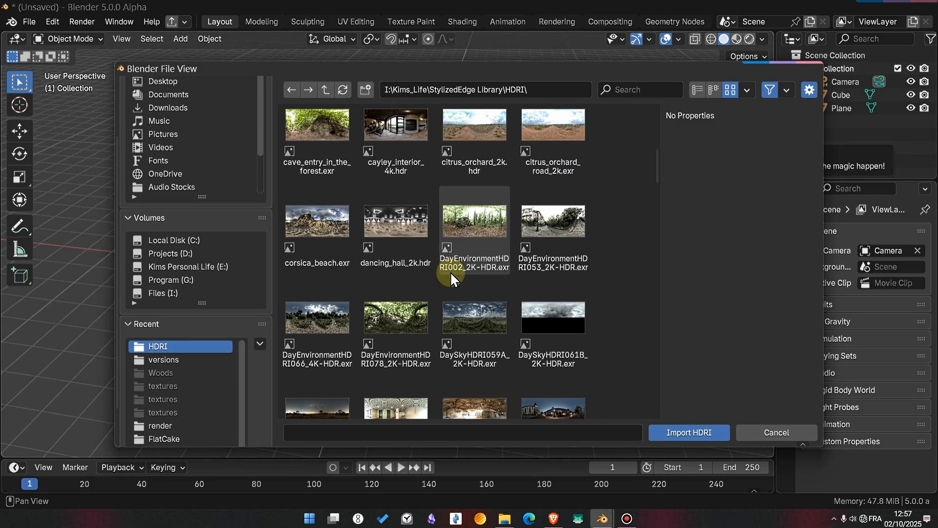
scroll(503, 278, "down", 5)
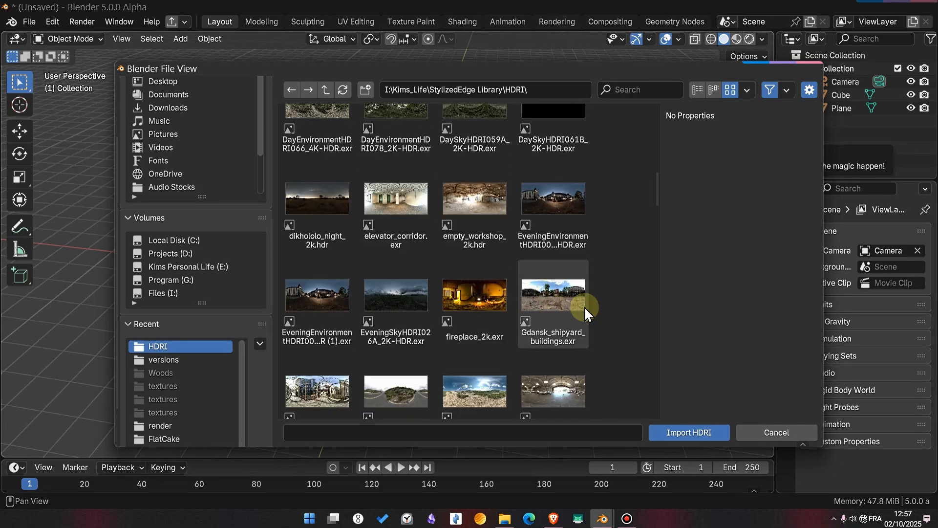
scroll(562, 306, "down", 4)
scroll(561, 306, "down", 6)
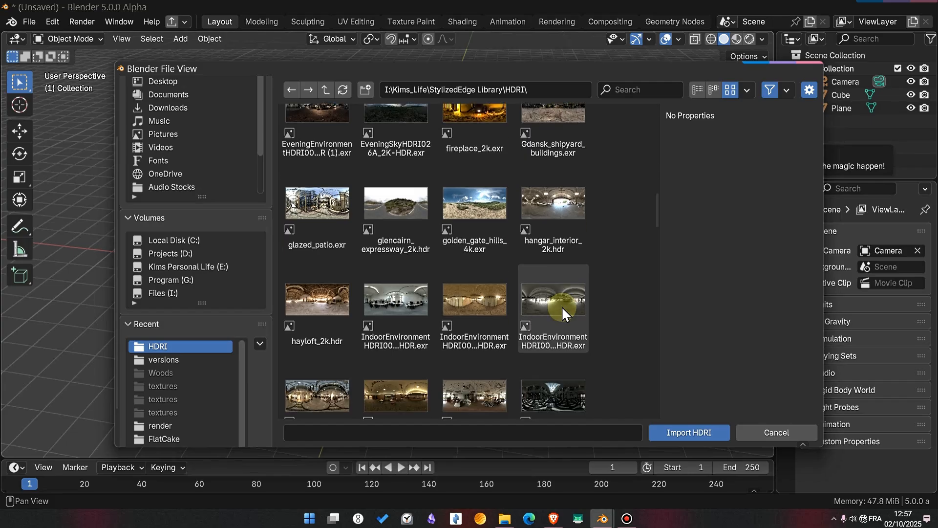
left_click(557, 276)
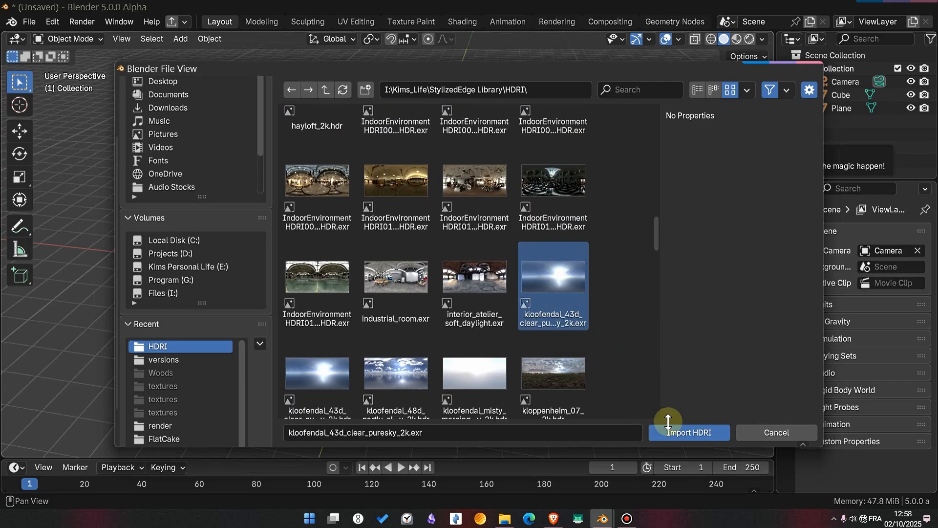
left_click(694, 432)
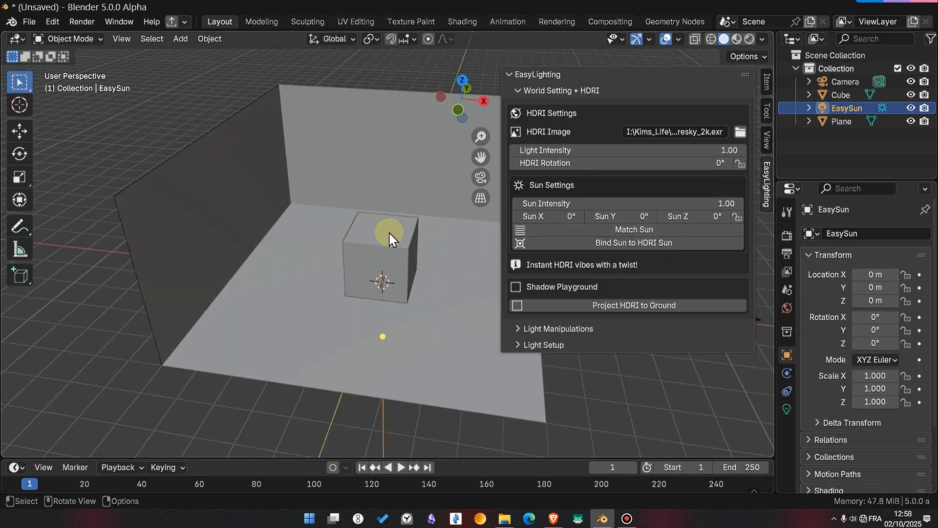
- Switch the viewport to Rendered shading and hide the EasyLighting settings for an unobstructed view
key("z")
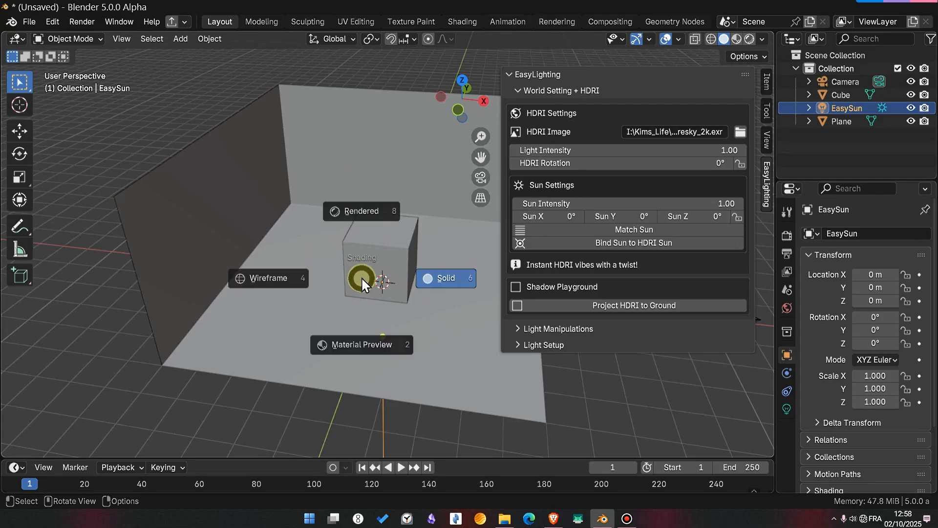
left_click(366, 205)
key("n")
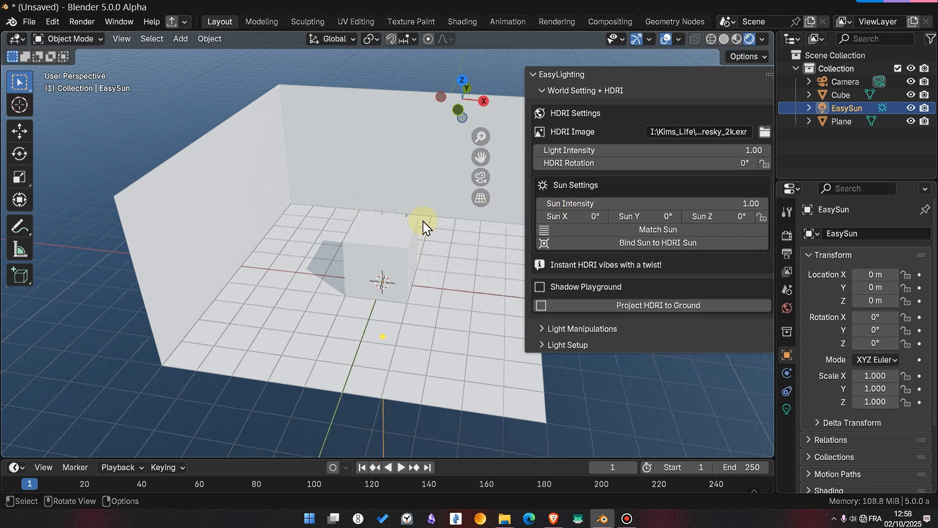
- Examine the sun in the HDRI sky and the lighting on the cube and walls from below and from the front
middle_click_drag(435, 270, 530, 230)
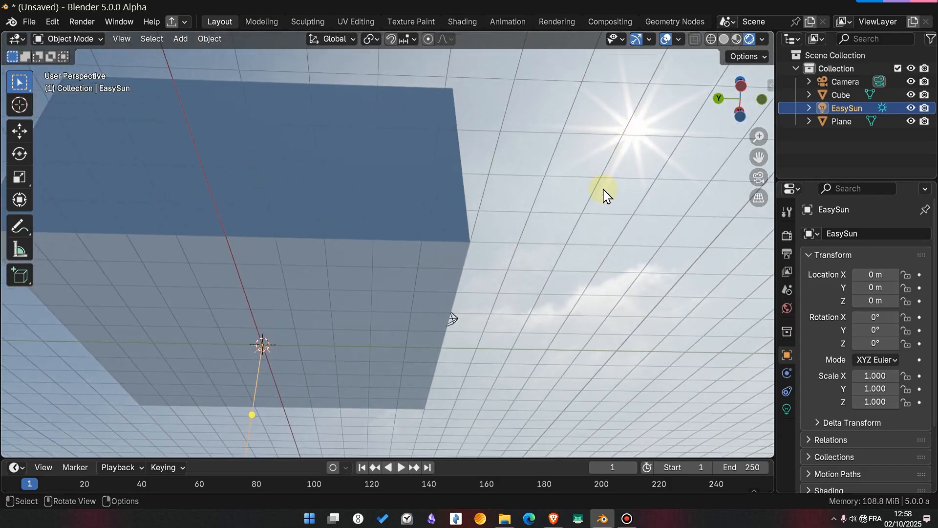
middle_click_drag(597, 222, 379, 394)
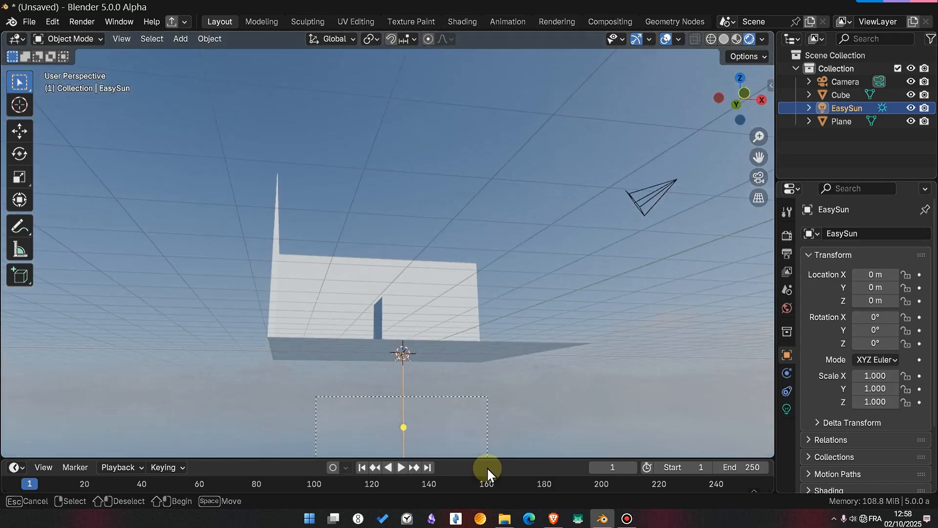
middle_click_drag(505, 400, 413, 368)
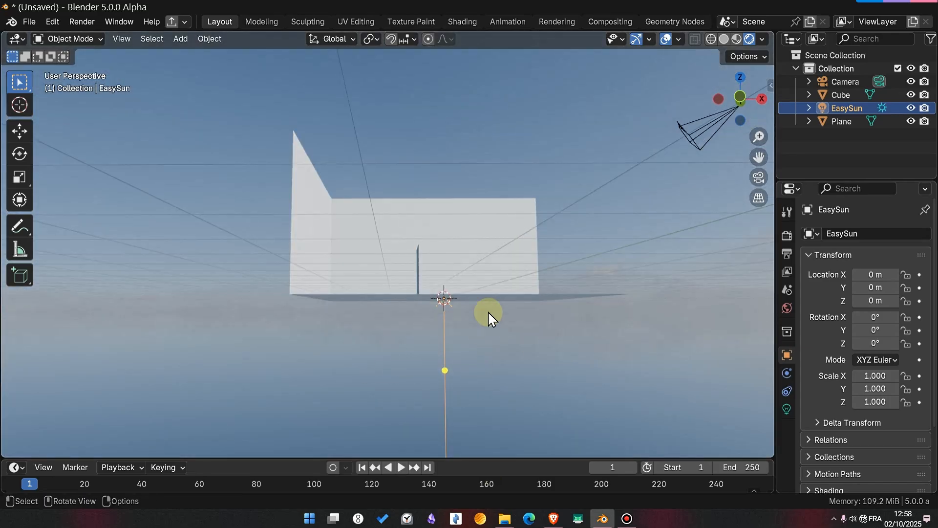
key("n")
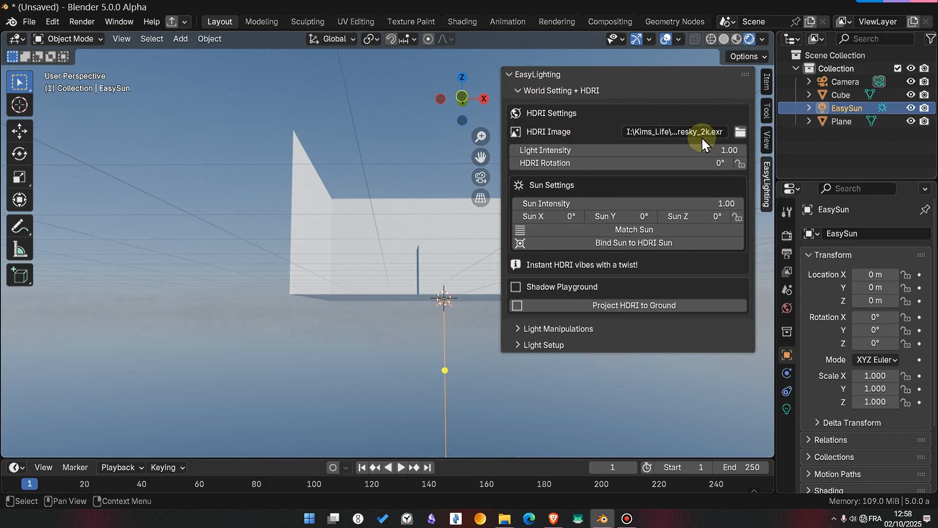
key("n")
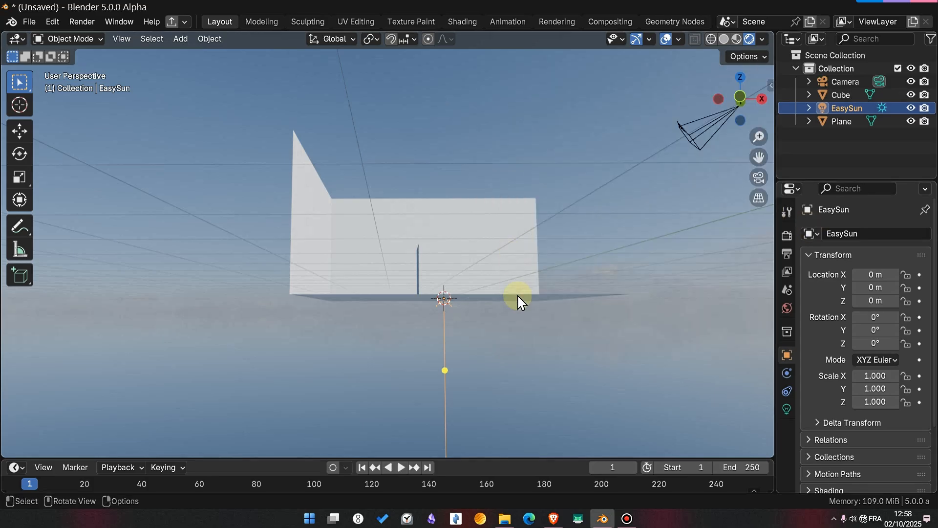
middle_click_drag(477, 319, 445, 291)
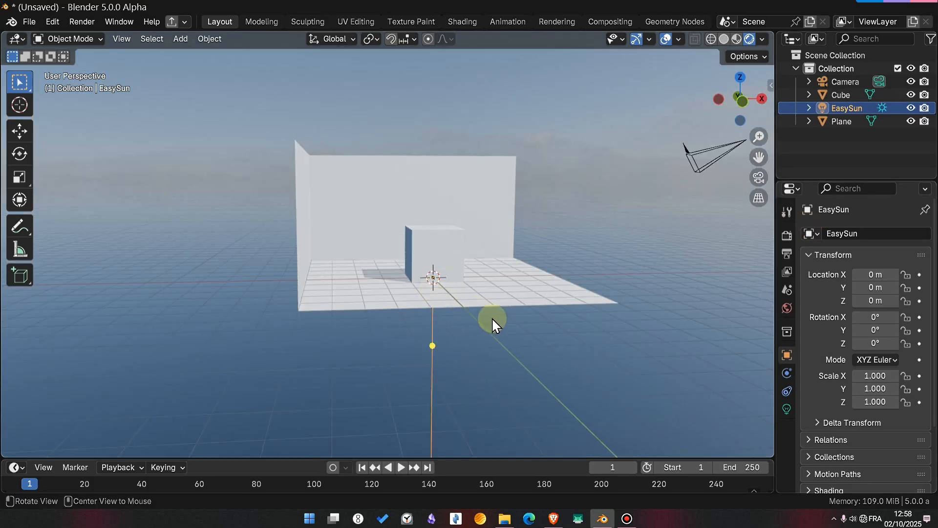
middle_click_drag(493, 320, 565, 147)
left_click(647, 213)
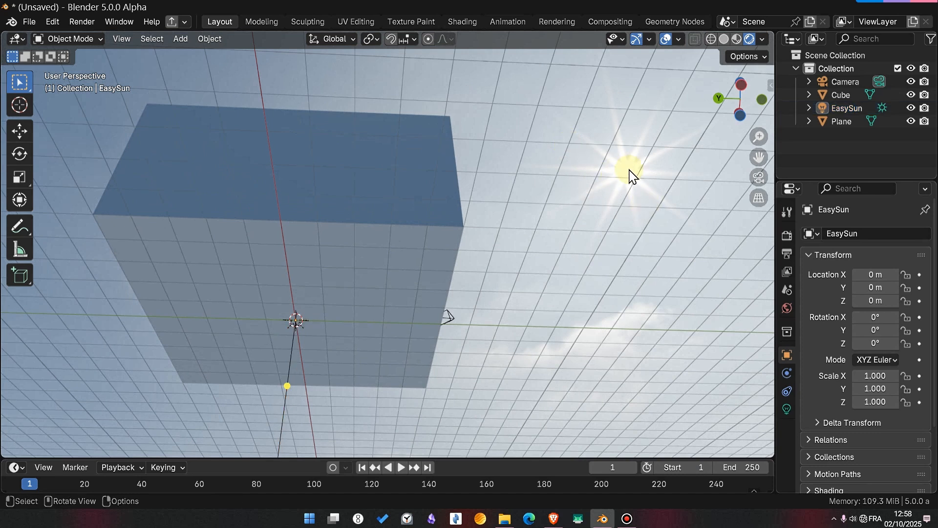
middle_click_drag(606, 234, 332, 171)
- Select the cube and the plane and hide them from the viewport
key("n")
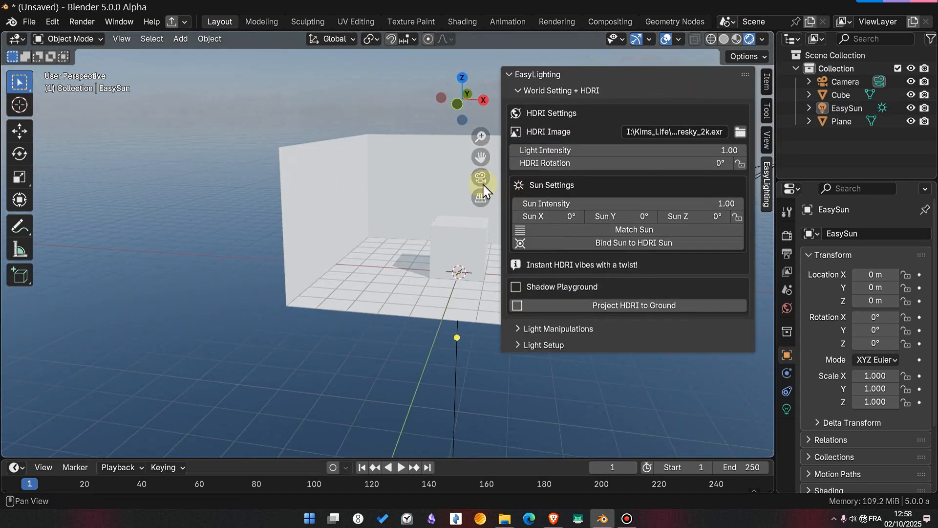
key("n")
left_click_drag(245, 196, 450, 240)
key("h")
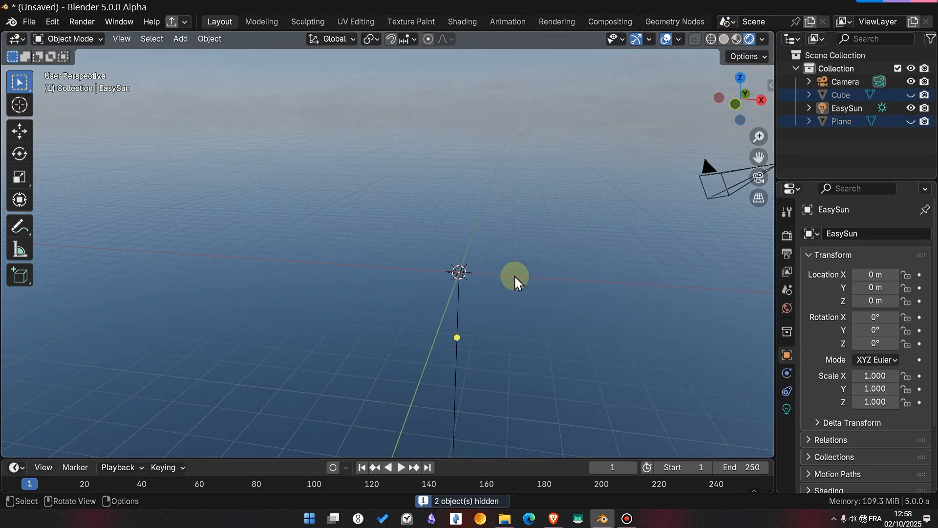
- Orbit the view until the brightest point of the HDRI sky lines up with the 3D cursor
middle_click_drag(515, 277, 522, 258)
left_click_drag(333, 285, 698, 244)
left_click_drag(639, 264, 621, 200, "alt")
left_click_drag(432, 161, 570, 237, "alt")
key("n")
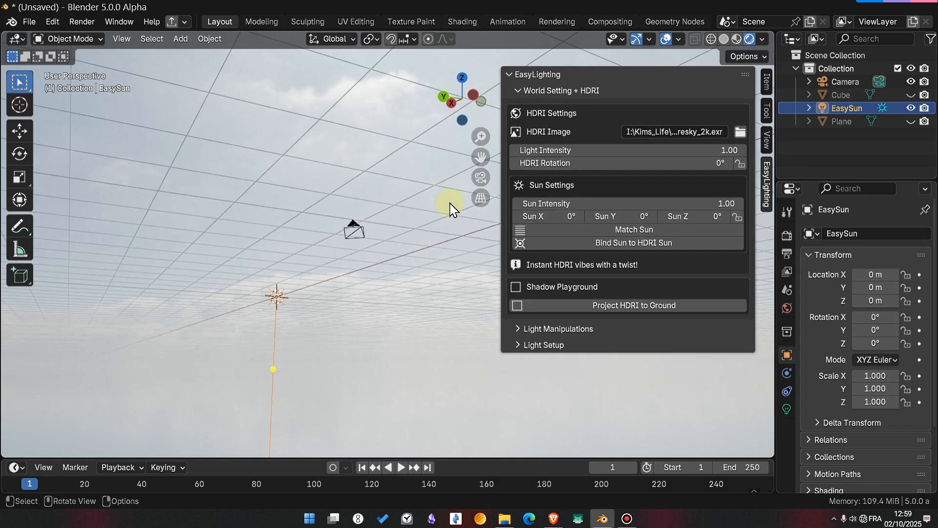
key("n")
left_click_drag(377, 289, 597, 200, "alt")
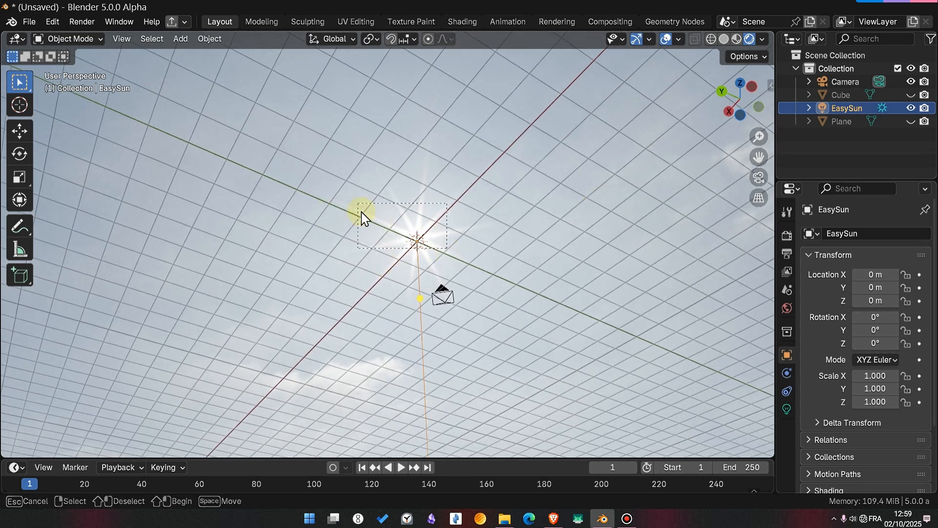
left_click_drag(471, 260, 499, 265, "alt")
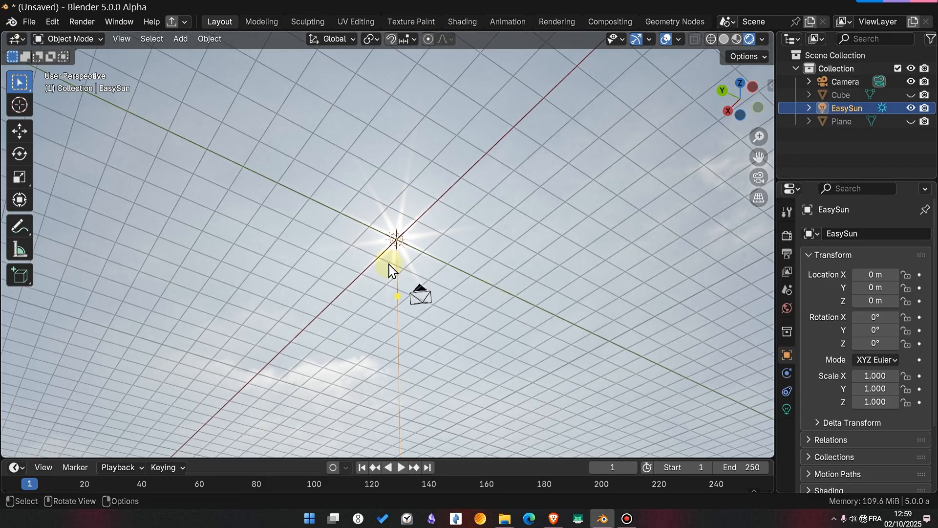
- Bind the EasySun light to the HDRI sun lined up with the 3D cursor, and hide the EasyLighting settings
key("n")
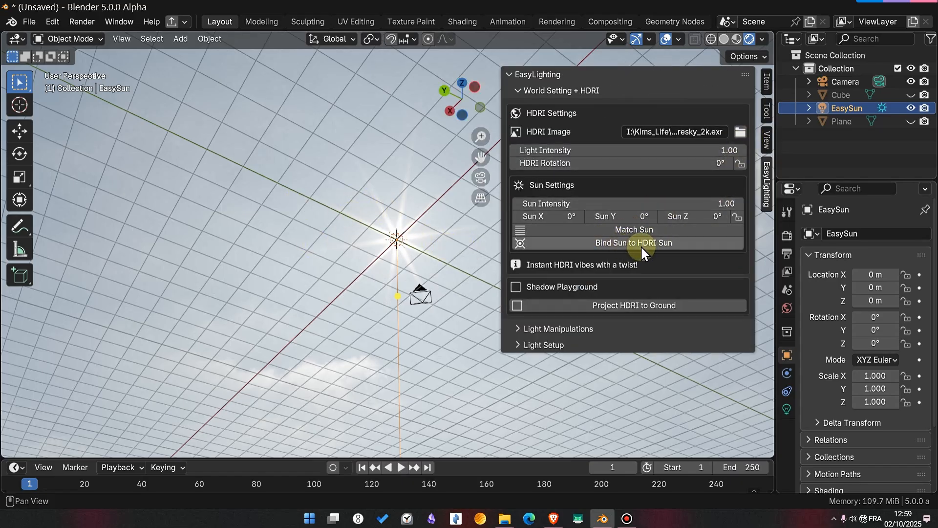
left_click(641, 243)
left_click(650, 254)
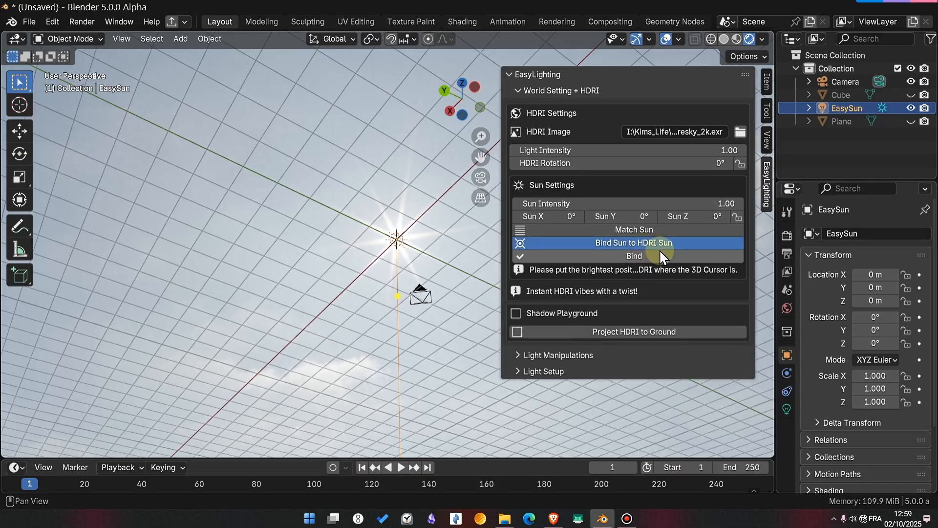
key("n")
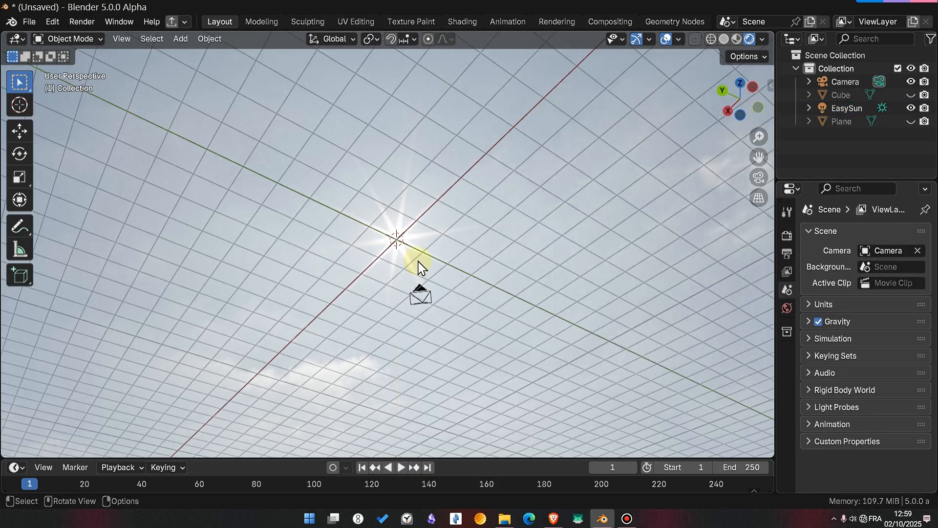
- Inspect the bound sun light's position and direction relative to the HDRI sun and the 3D cursor
scroll(418, 260, "down", 4)
middle_click_drag(417, 259, 622, 126)
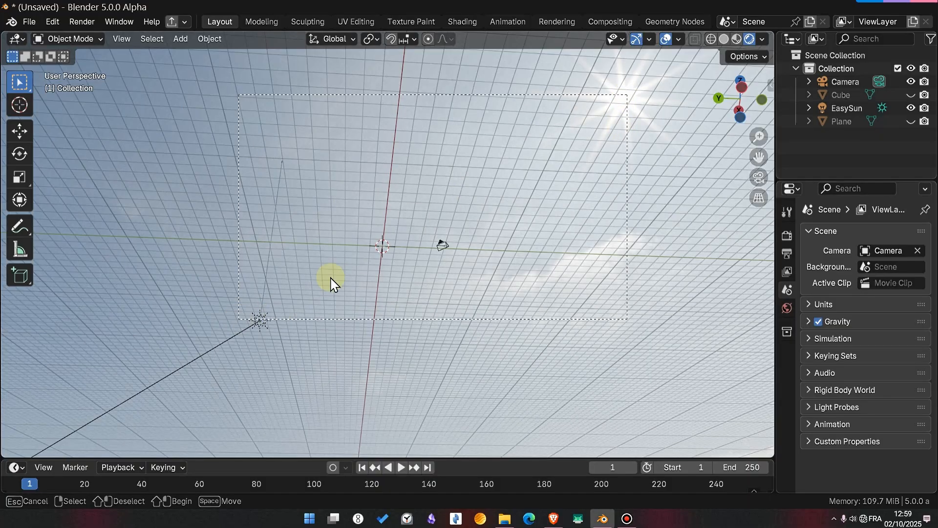
left_click_drag(627, 94, 264, 327)
middle_click_drag(593, 207, 520, 257)
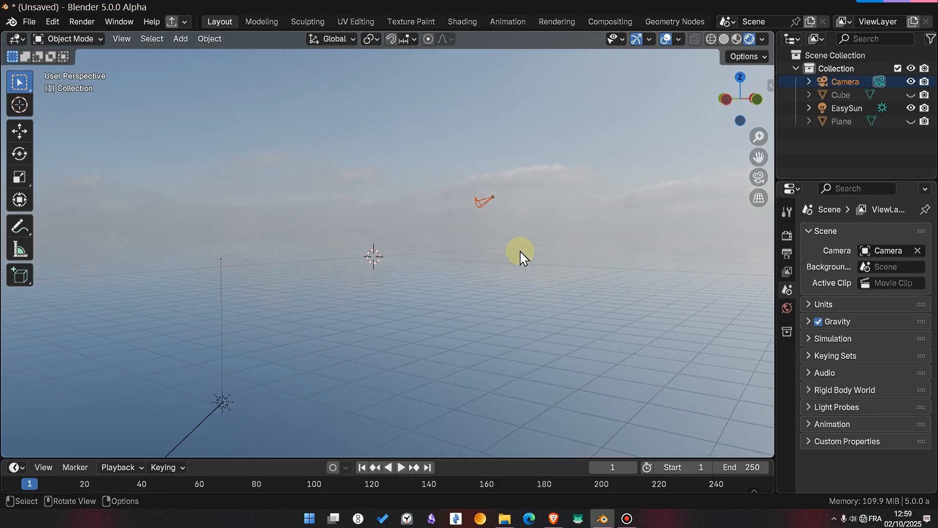
- Unhide the cube and plane, and check the cube's shadow on the floor up close
key("alt+h")
left_click_drag(524, 257, 279, 283, "alt")
scroll(377, 270, "up", 7)
left_click(278, 278)
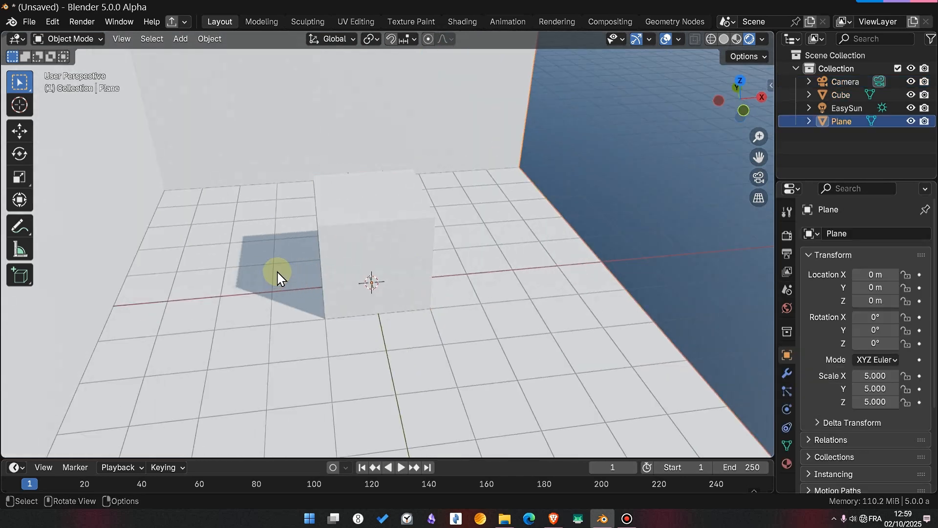
- Set the HDRI rotation to 6.5° and inspect the edges of the cube's shadow up close
key("n")
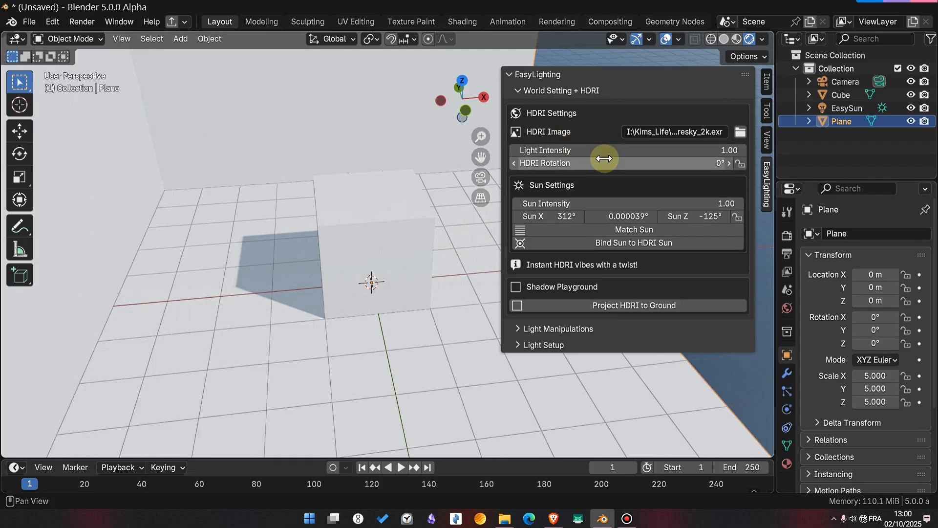
left_click_drag(606, 162, 602, 162)
scroll(279, 342, "up", 3)
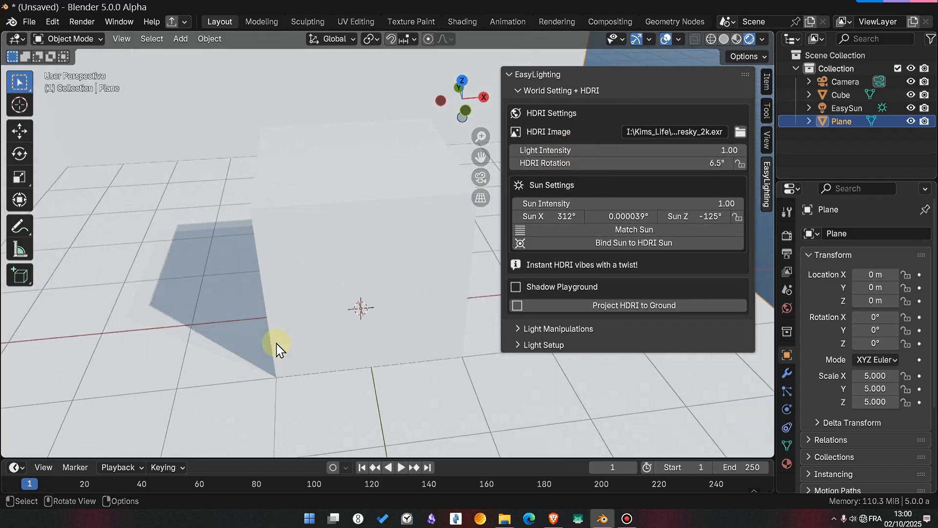
middle_click_drag(235, 360, 430, 289, "shift")
scroll(311, 289, "up", 2)
scroll(246, 278, "up", 3)
scroll(366, 294, "up", 2)
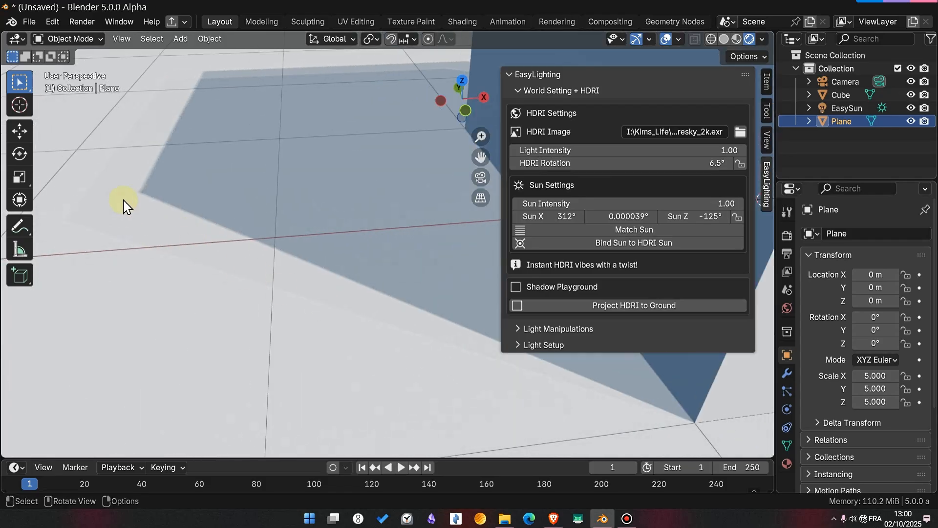
- Select the EasySun light and set the HDRI rotation to 0°
left_click(840, 107)
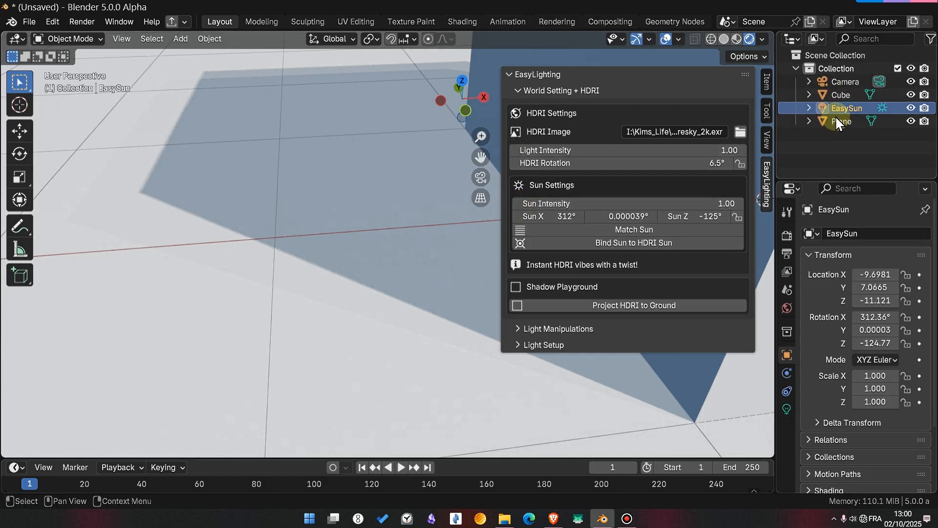
left_click_drag(609, 163, 582, 163)
left_click(638, 161)
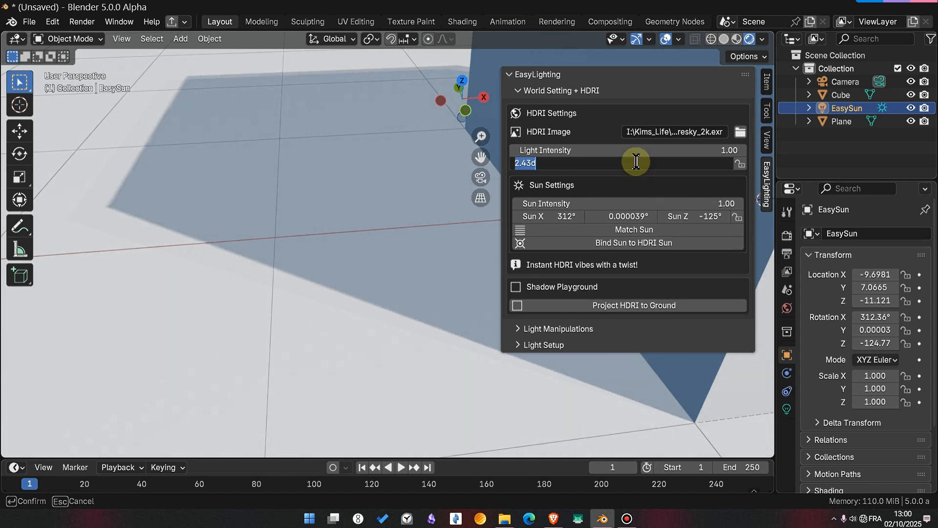
type("0")
key("Return")
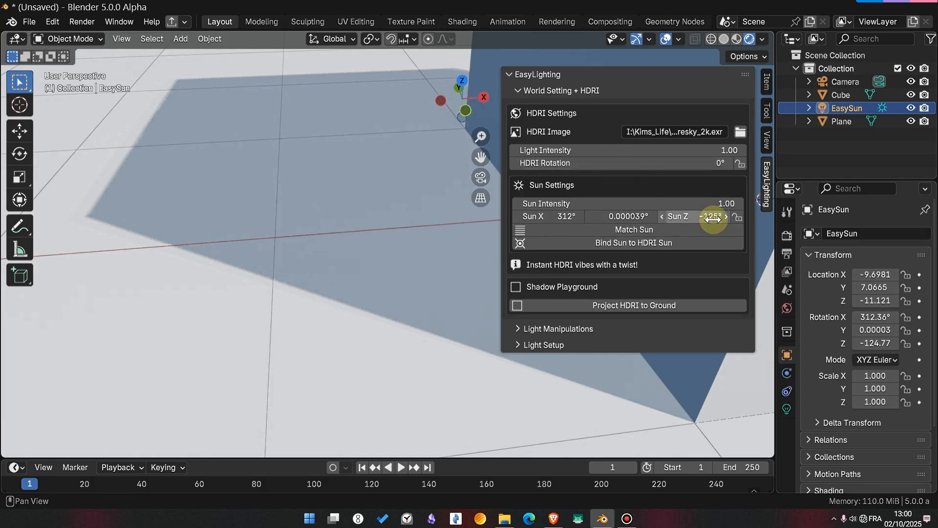
- Set the sun intensity to 10 and align its shadow with the HDRI's, using Sun Z about -126° and Sun X about 313°
left_click_drag(692, 217, 693, 217)
left_click_drag(630, 204, 607, 205)
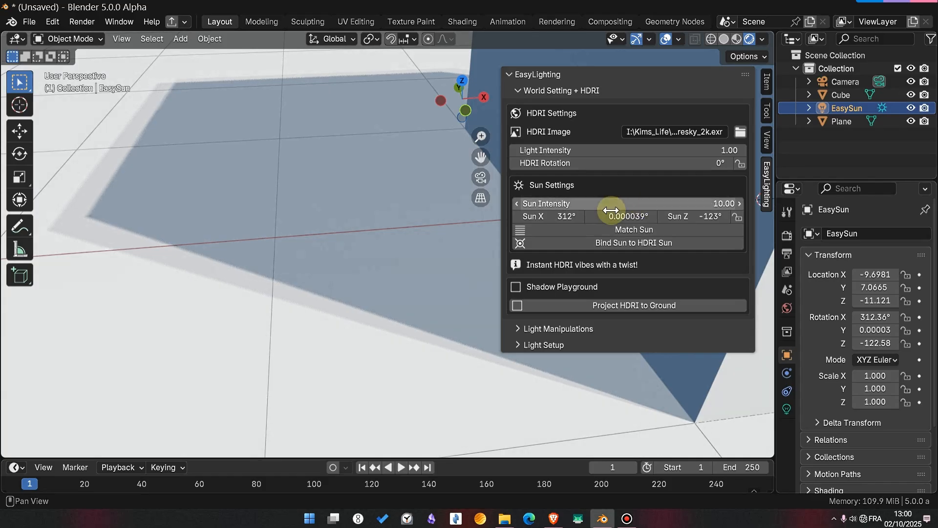
left_click_drag(699, 216, 692, 217)
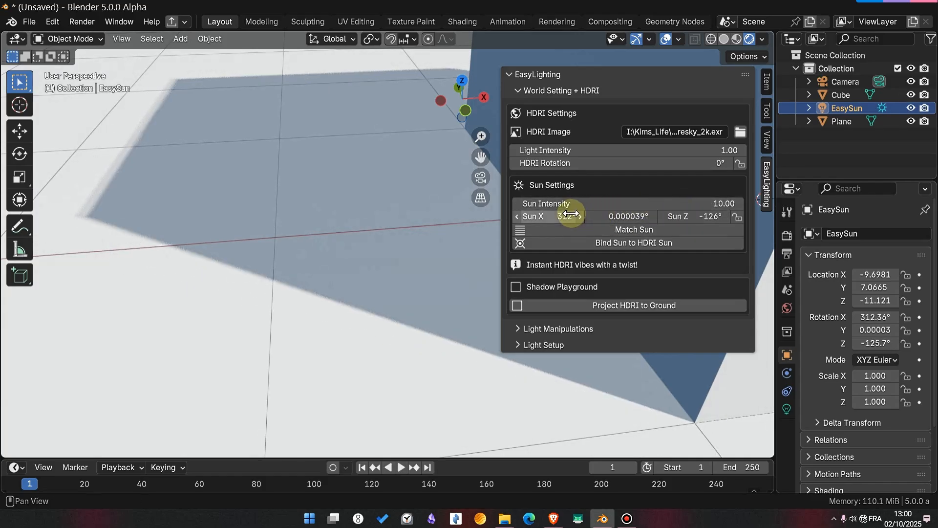
left_click_drag(567, 217, 575, 216)
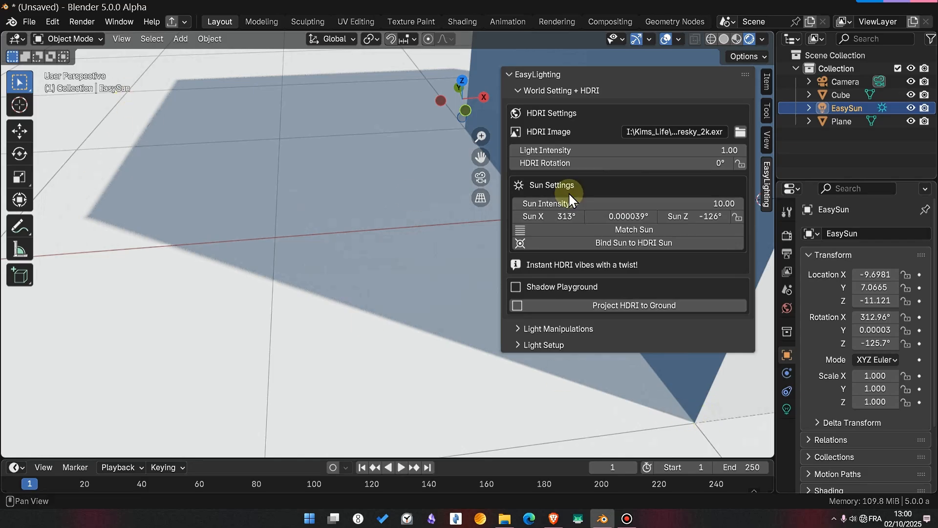
- Lock the sun and HDRI rotations together, rotate the HDRI to 15°, and inspect the sun light and the cube's shadow
left_click(737, 216)
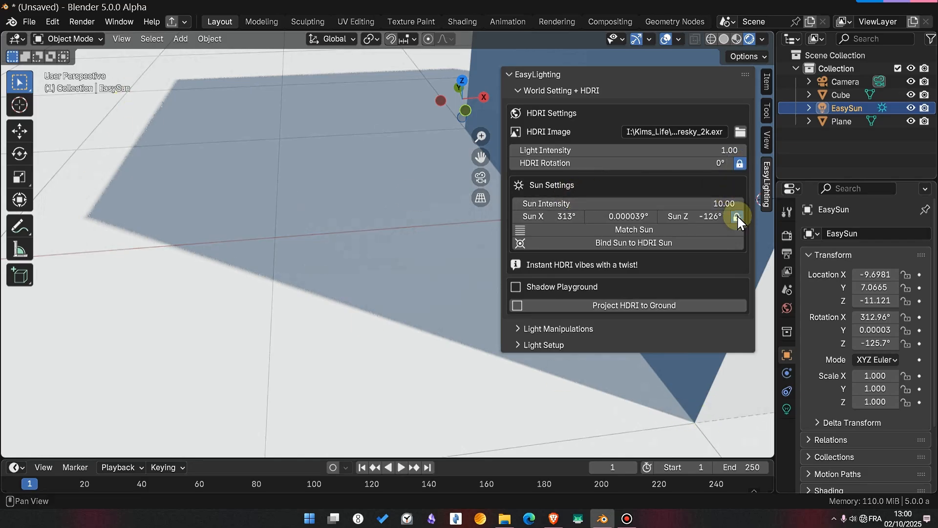
scroll(335, 264, "down", 15)
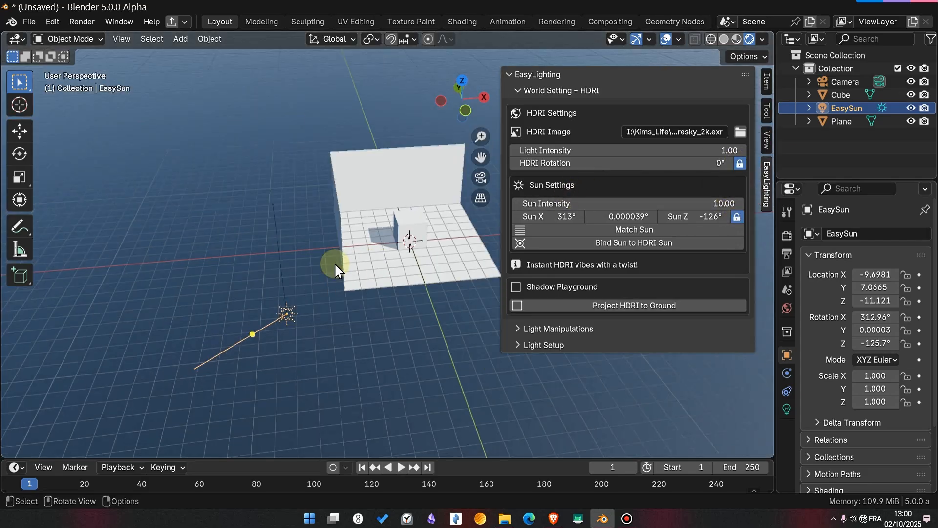
scroll(335, 264, "up", 1)
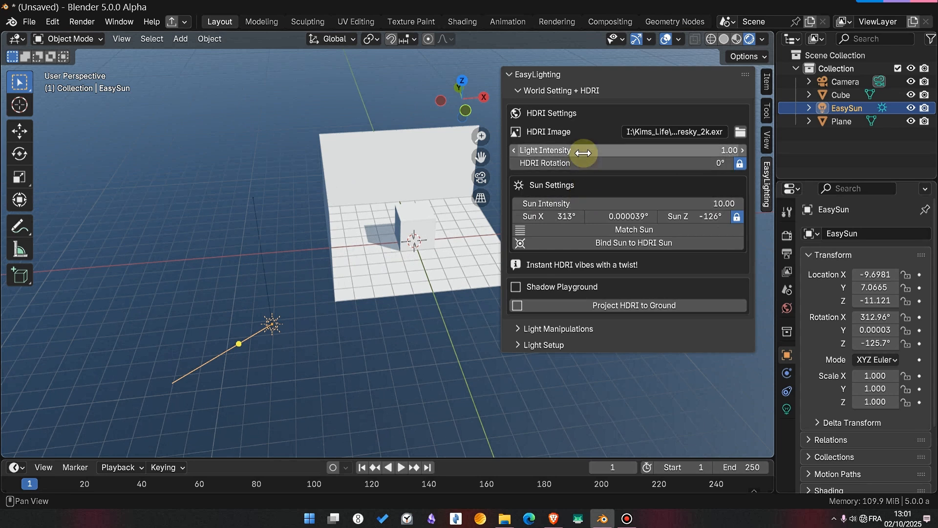
left_click_drag(583, 163, 586, 163)
middle_click_drag(198, 214, 269, 293)
left_click_drag(365, 284, 312, 222, "ctrl+alt")
left_click_drag(313, 223, 389, 296, "alt+shift")
middle_click_drag(389, 296, 374, 279)
scroll(351, 288, "down", 6)
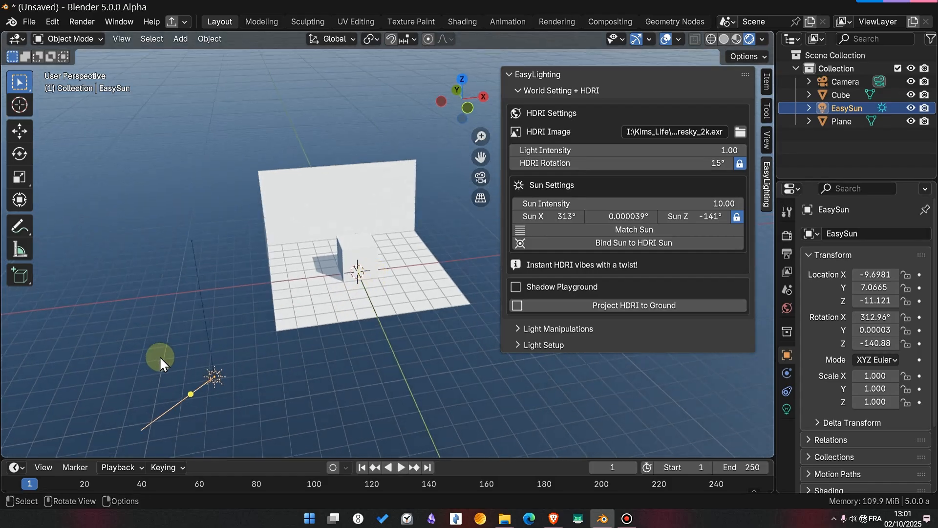
scroll(358, 289, "up", 8)
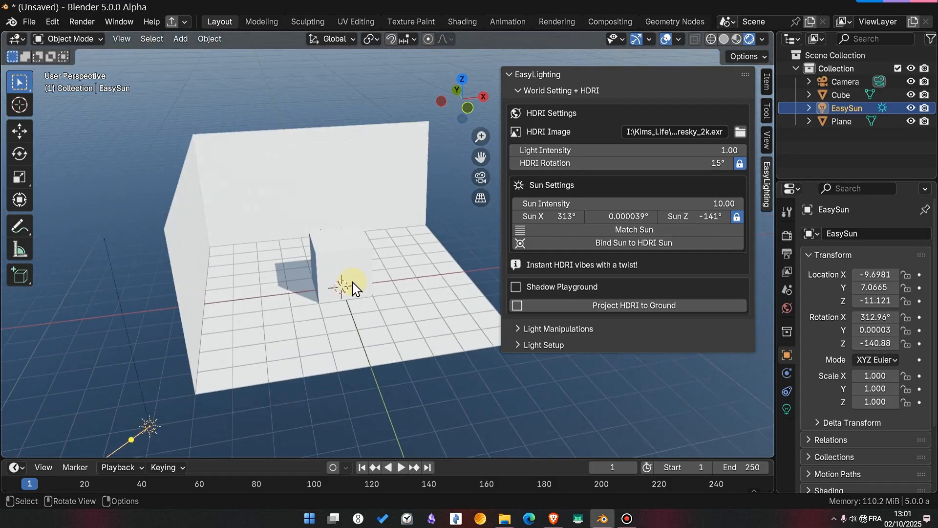
middle_click_drag(358, 288, 381, 274)
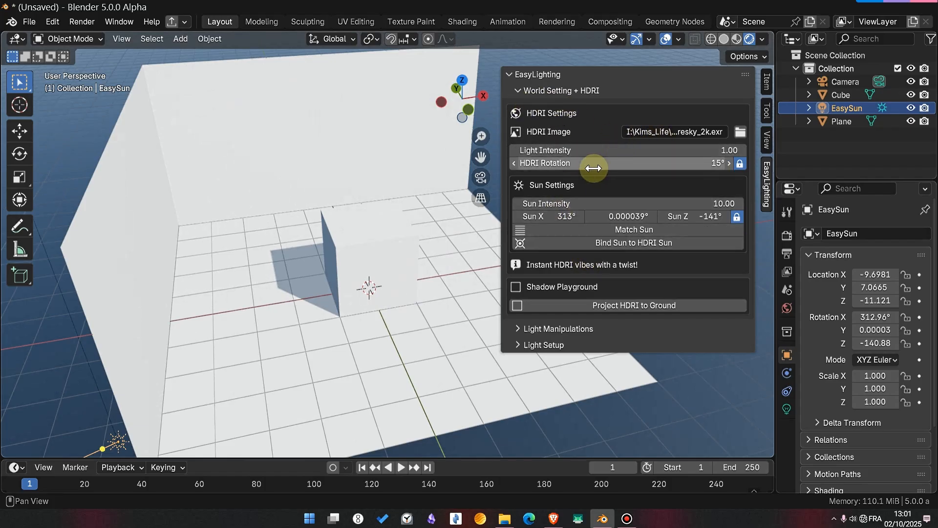
- Turn off the existing lighting by setting both the HDRI light intensity and the sun intensity to 0
mouse_move(607, 148)
left_mouse_down()
mouse_move(631, 148)
mouse_move(591, 148)
mouse_move(676, 149)
mouse_move(567, 148)
mouse_move(616, 148)
left_mouse_up()
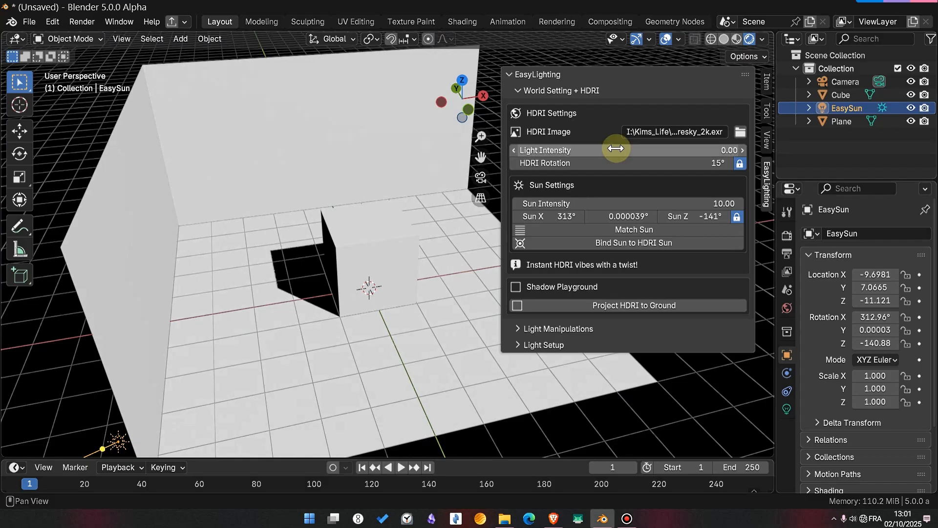
left_click(615, 149)
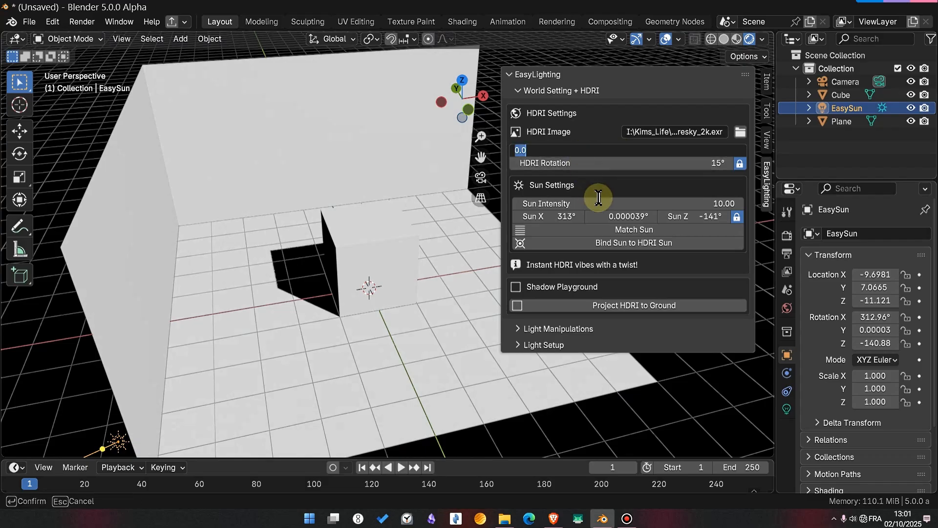
key("Return")
left_click_drag(600, 202, 532, 202)
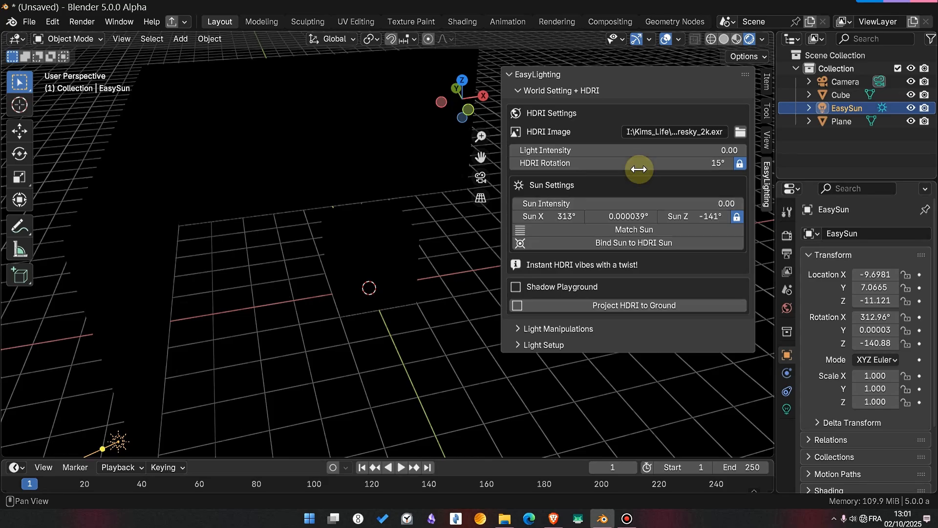
- Show the light manipulation tools instead of the world settings, and cycle the preferred light through Point and Spot to Area
left_click(519, 91)
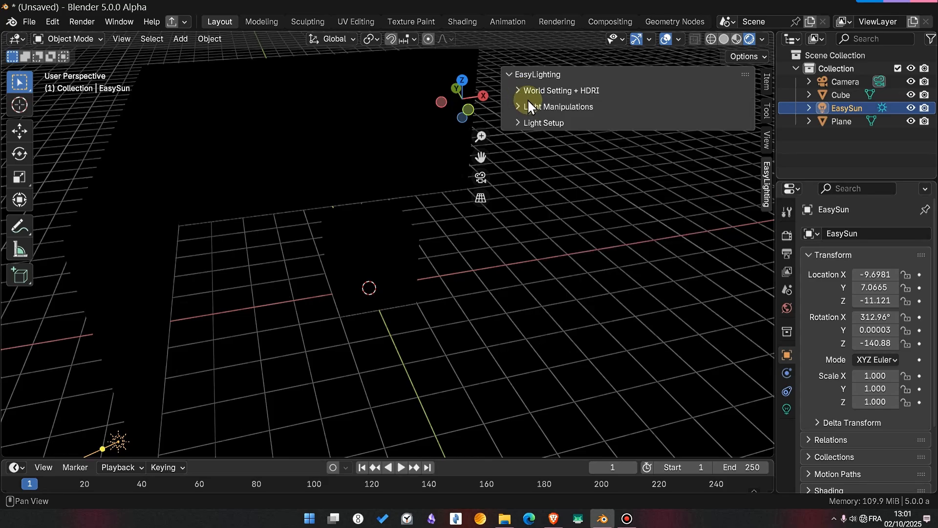
left_click(527, 102)
scroll(603, 163, "down", 1)
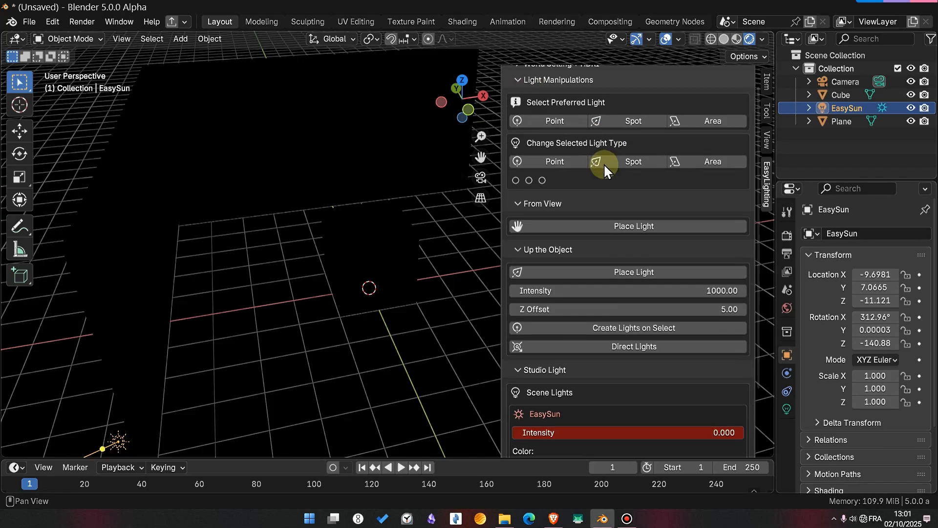
scroll(603, 163, "up", 1)
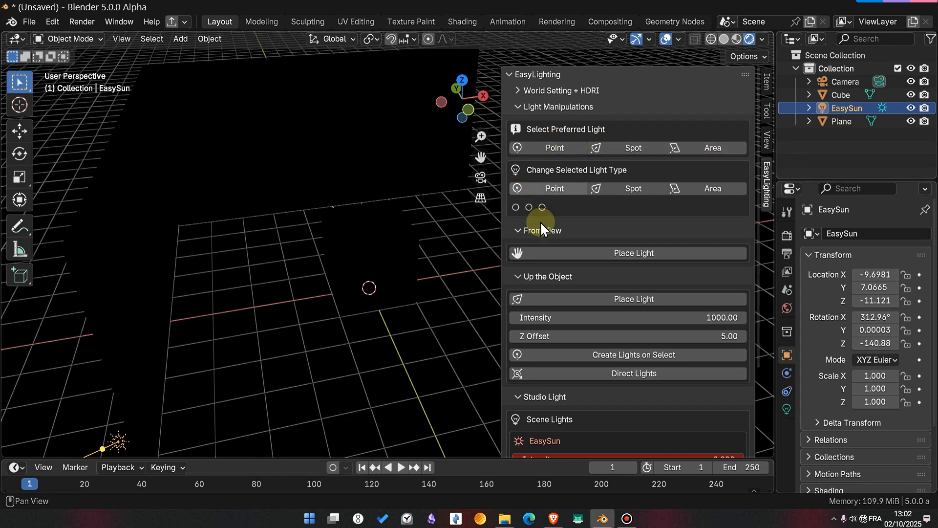
left_click(538, 146)
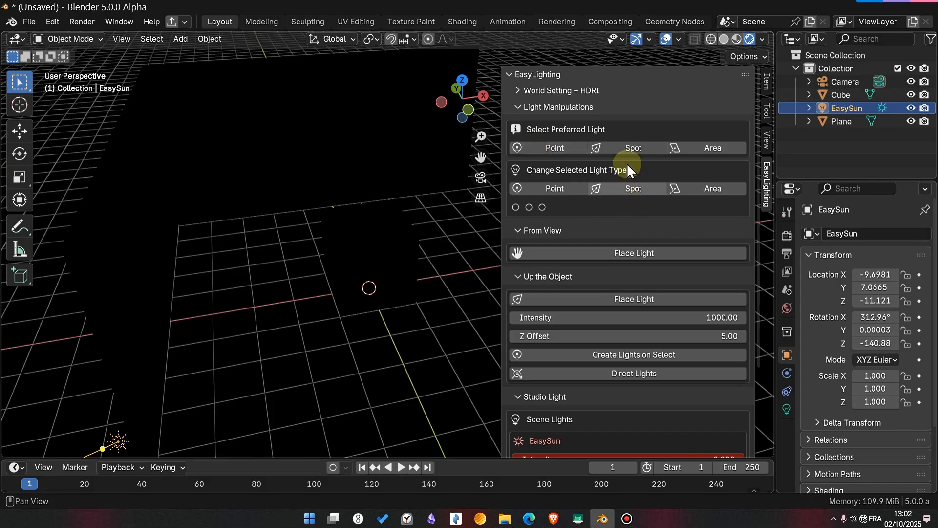
left_click(625, 148)
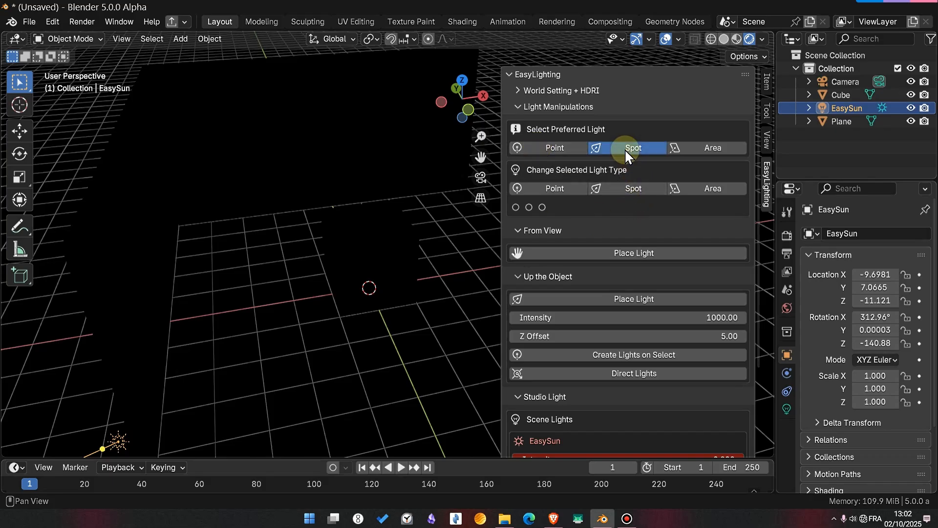
left_click(684, 149)
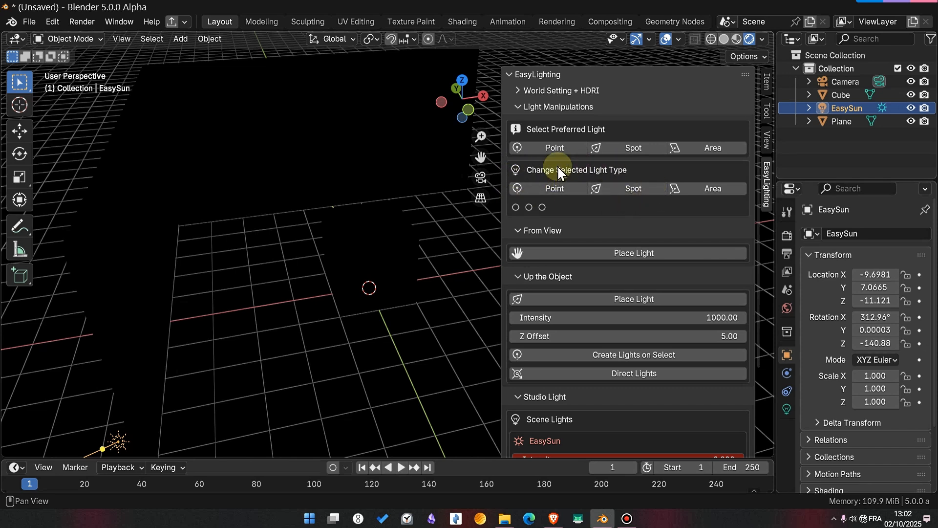
- Select the cube, place an area light above it, and inspect how it lights the cube and walls
left_click(373, 238)
scroll(376, 247, "up", 2)
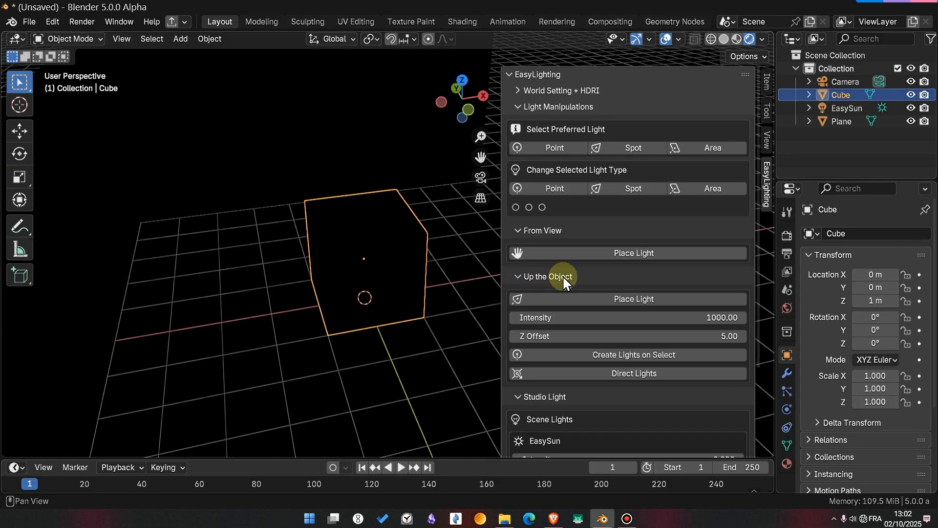
left_click(603, 298)
scroll(404, 204, "down", 4)
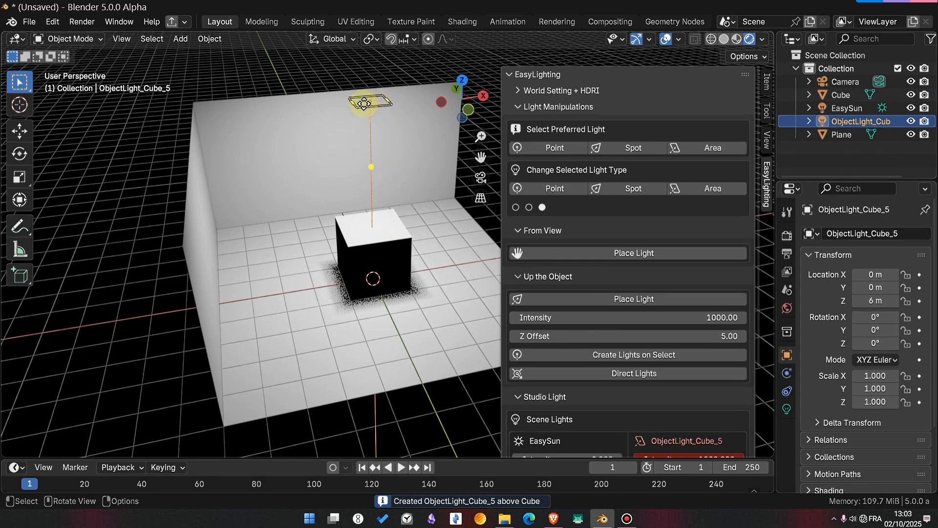
scroll(393, 201, "up", 2)
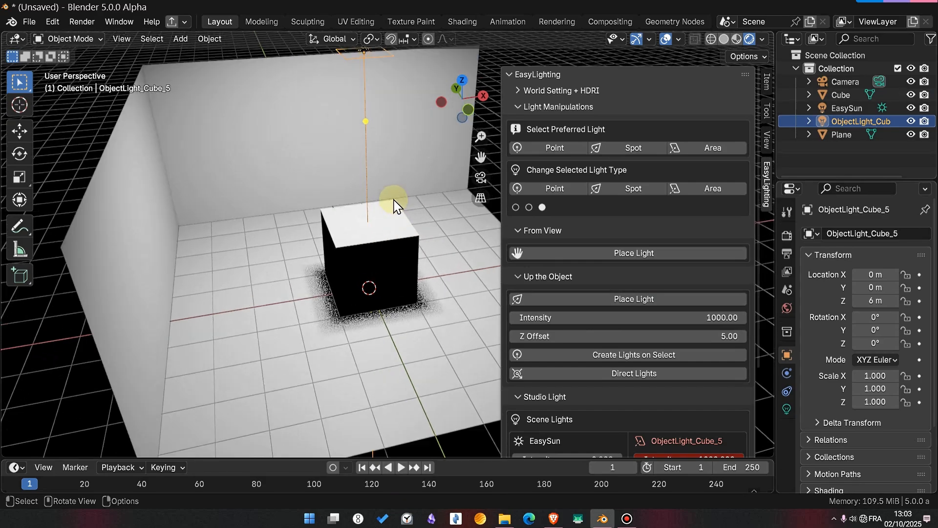
middle_click_drag(393, 201, 391, 228, "shift")
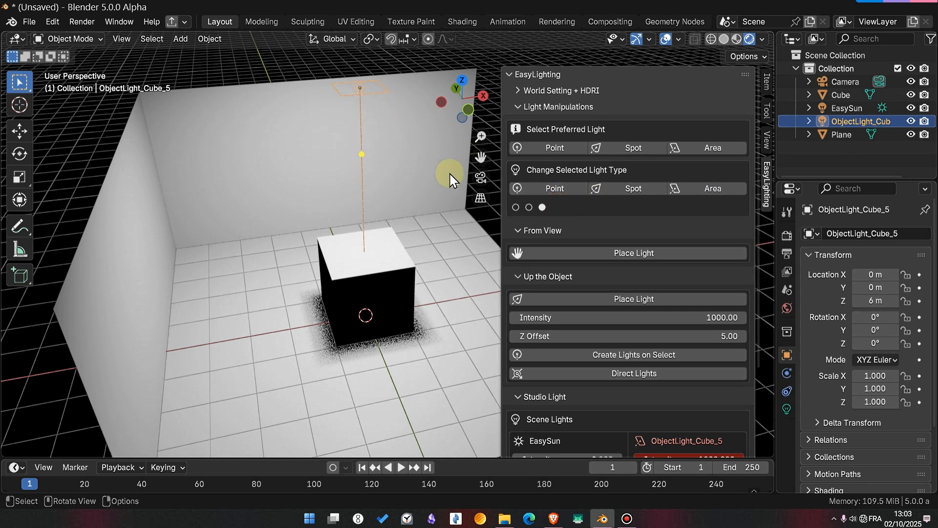
- Convert the light above the cube to a Point light, to a Spot light, and back to an Area light
left_click(544, 192)
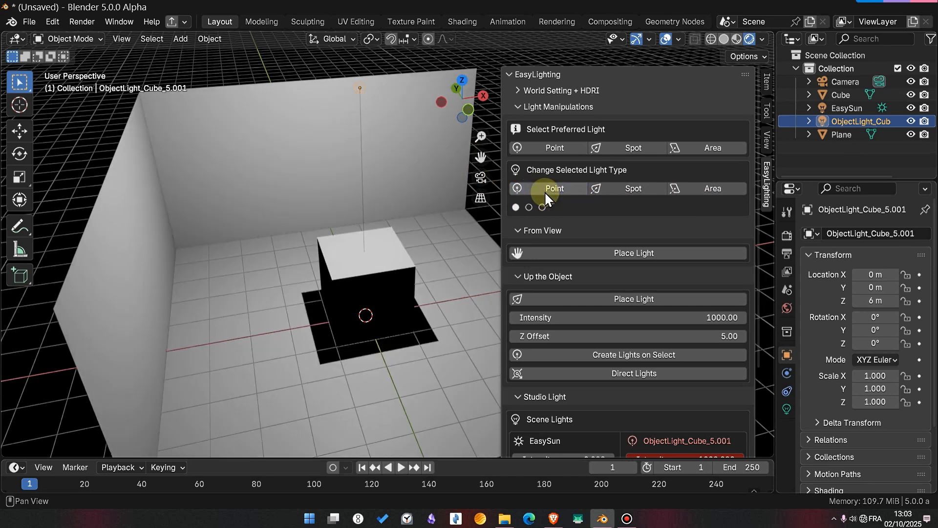
left_click(626, 193)
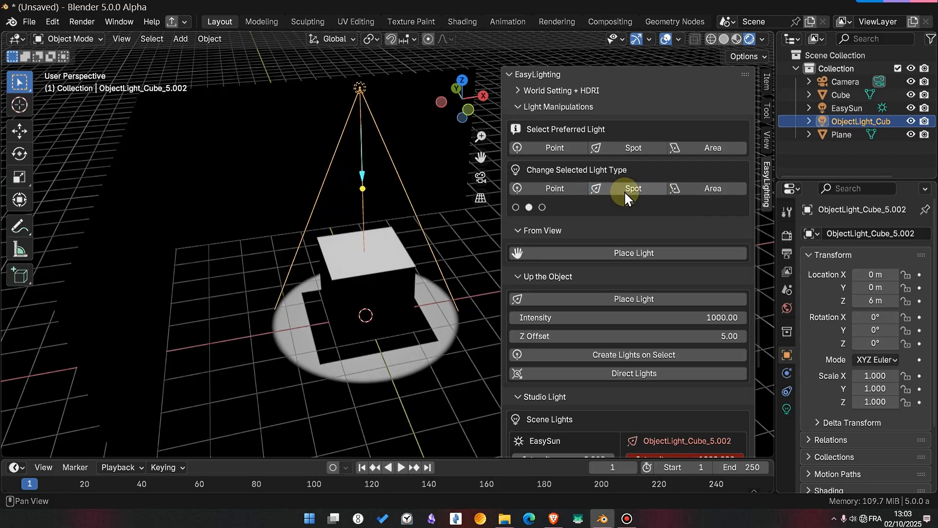
left_click(677, 191)
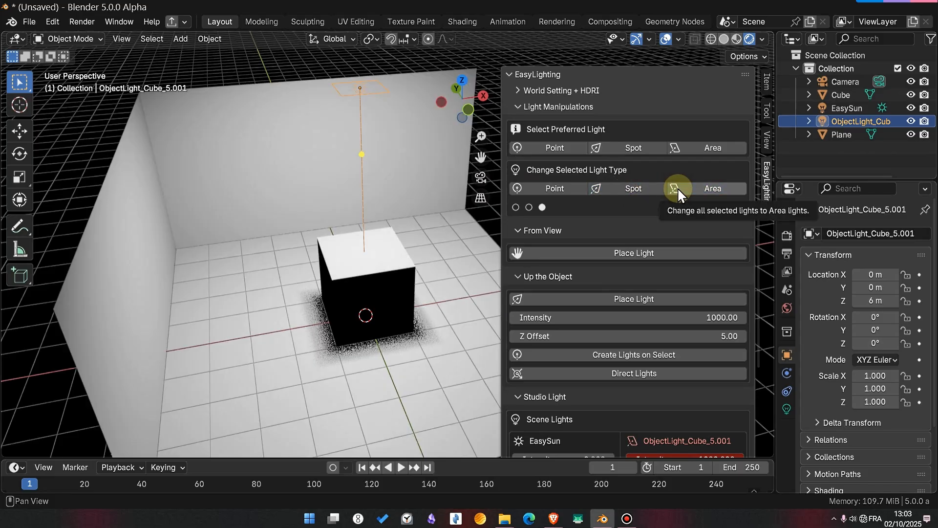
left_click(553, 521)
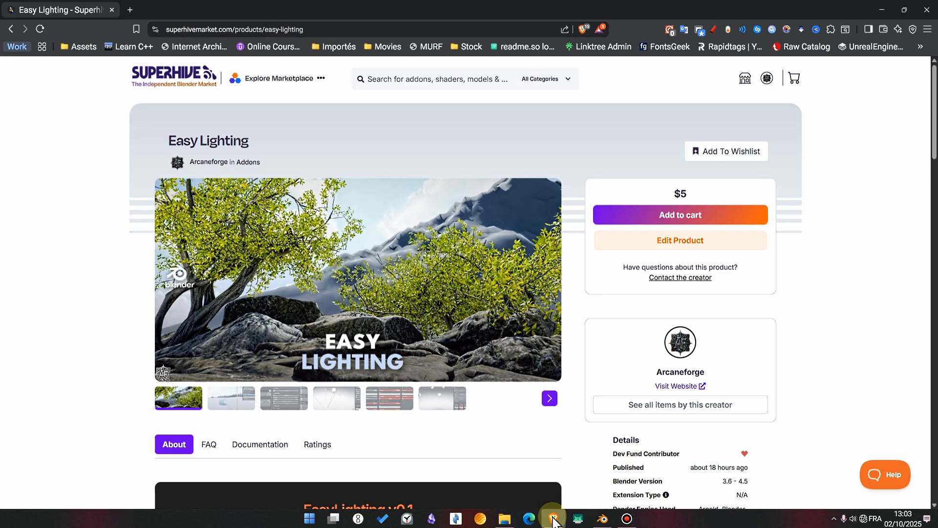
left_click(554, 521)
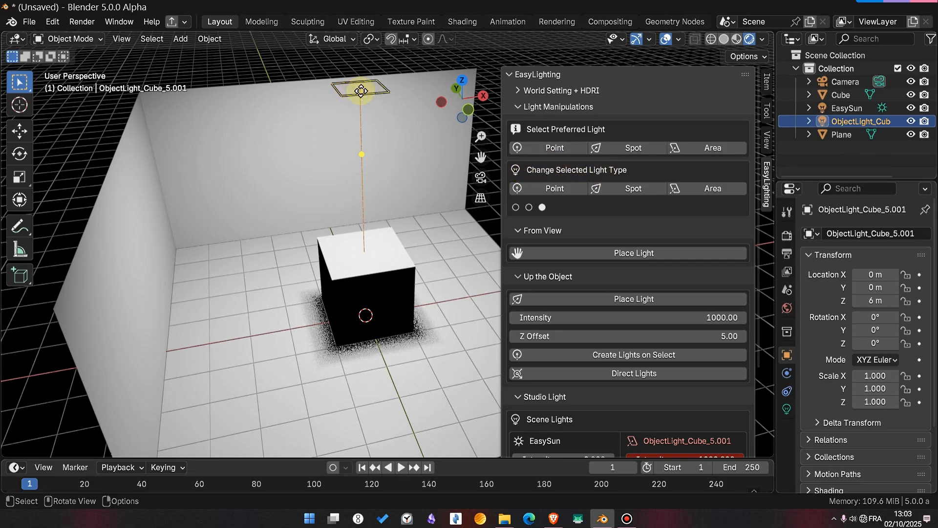
- Compare the light types again by switching the selected light to Spot, to Point, and back to Area
left_click(631, 188)
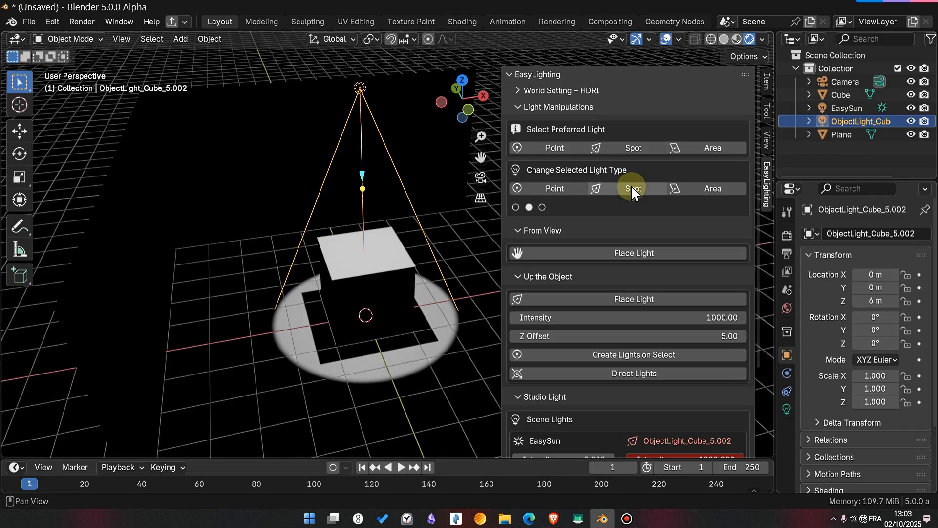
left_click(559, 186)
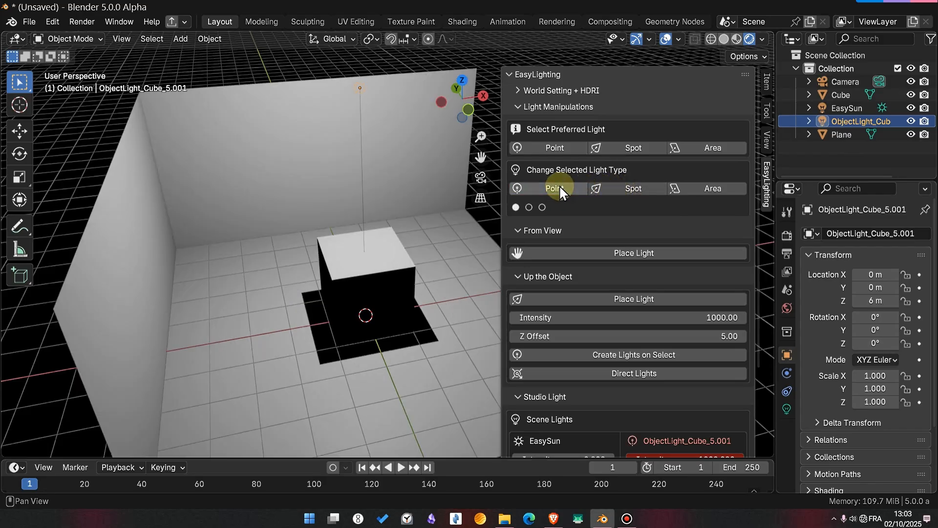
left_click(726, 186)
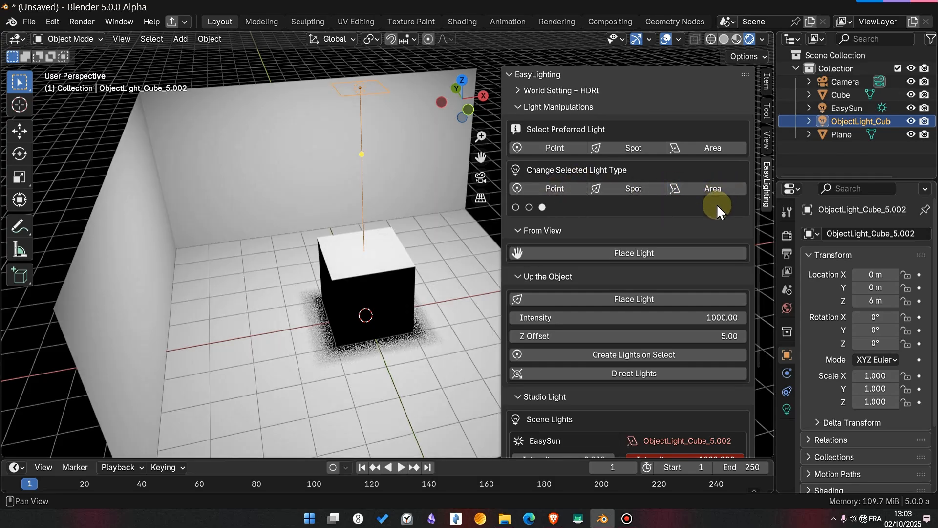
- Change the selected light's type in its own data properties to Sun and finally to Spot
left_click(788, 408)
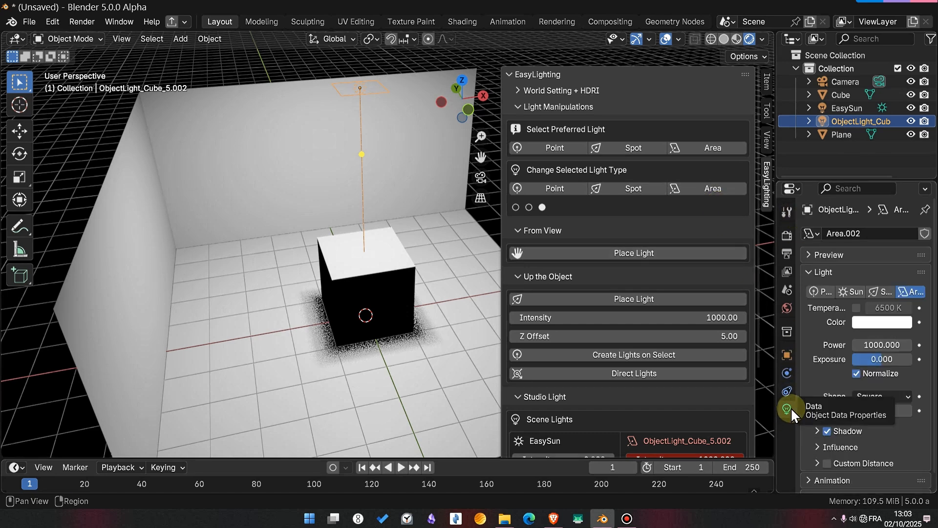
left_click(877, 291)
left_click(849, 290)
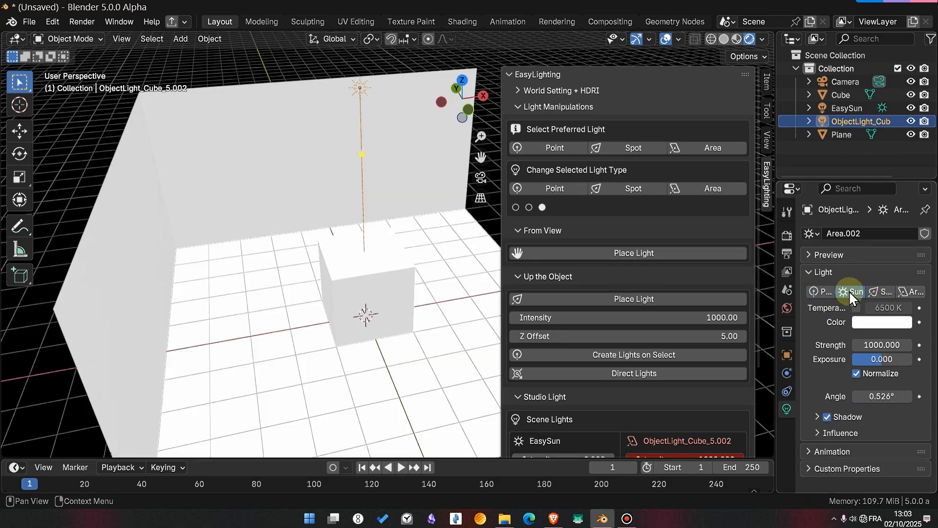
left_click(878, 288)
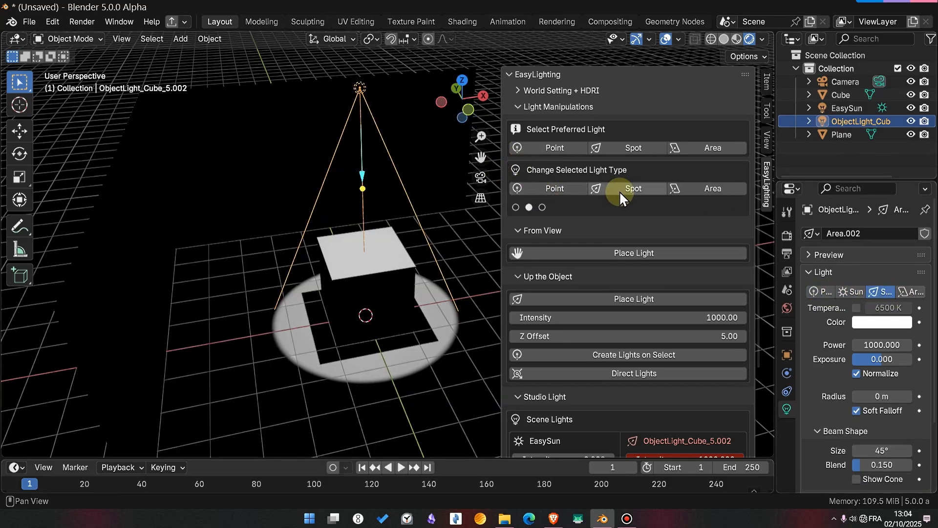
- Convert the light above the cube to an Area light and delete it
left_click(713, 189)
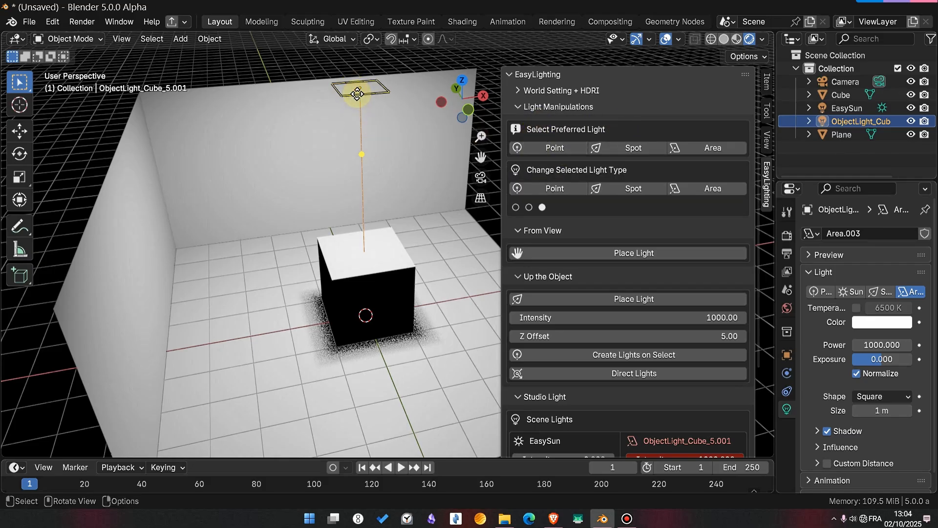
key("Delete")
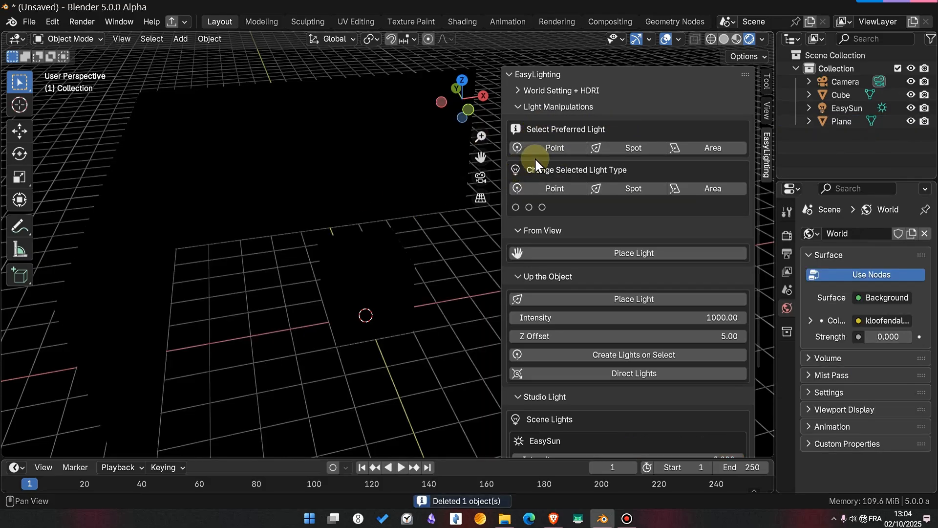
- Set Point as the preferred light type, place a light above the cube, and delete that light
left_click(544, 148)
left_click(365, 263)
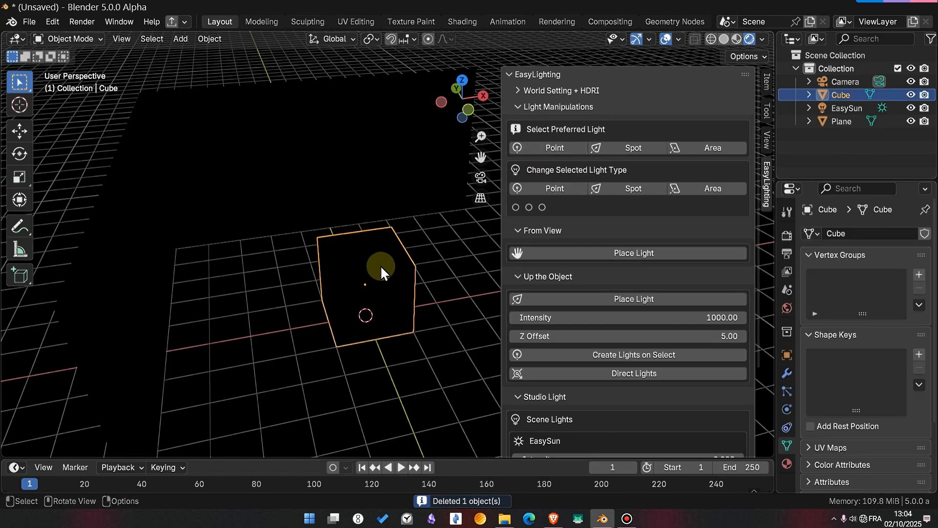
left_click(587, 298)
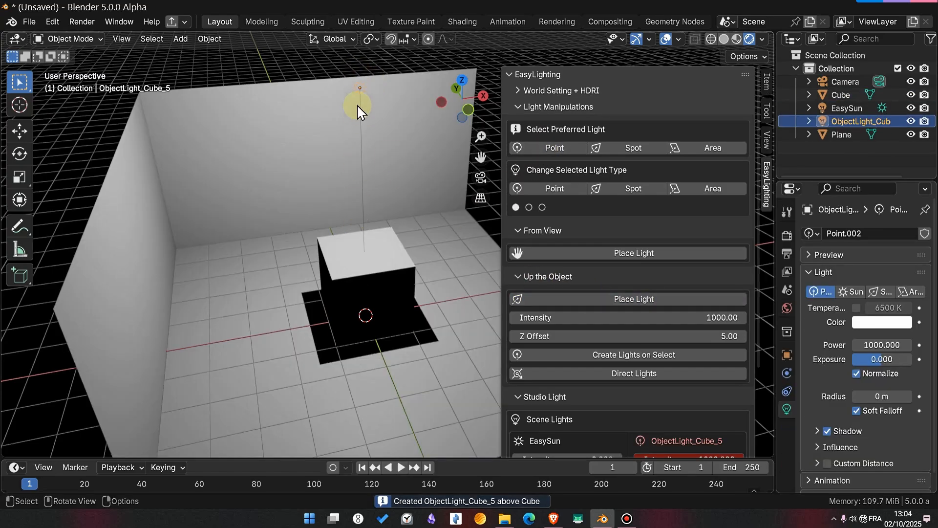
key("x")
left_click(356, 89)
- Set Spot as the preferred light type, place a light above the cube, and delete that light
left_click(368, 256)
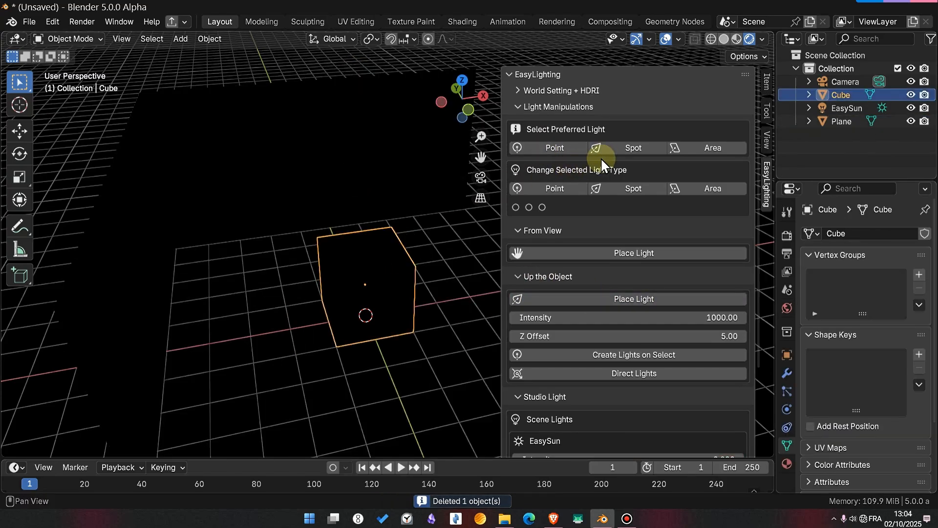
left_click(638, 149)
left_click(621, 294)
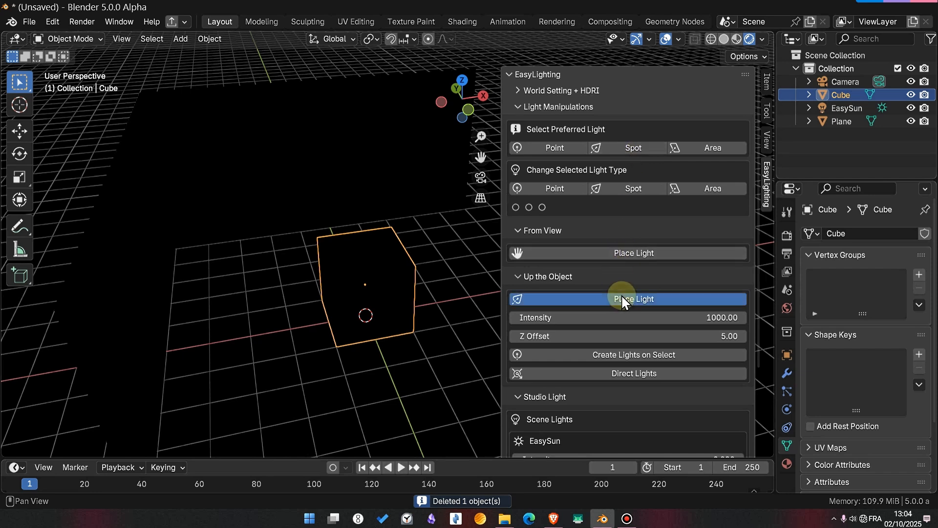
key("x")
left_click(369, 141)
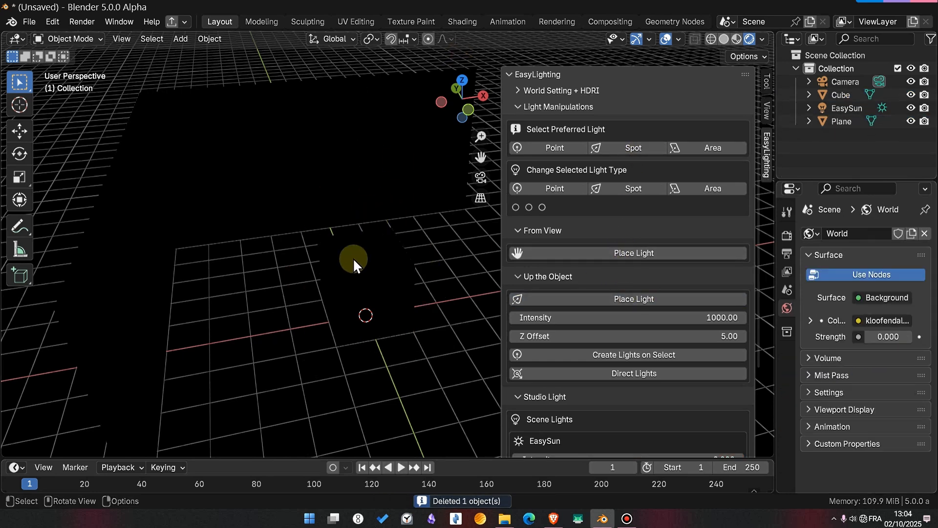
- Switch the viewport to solid shading and duplicate the cube horizontally toward the corner where the two walls meet
left_click(365, 265)
key("Tab")
key("Tab")
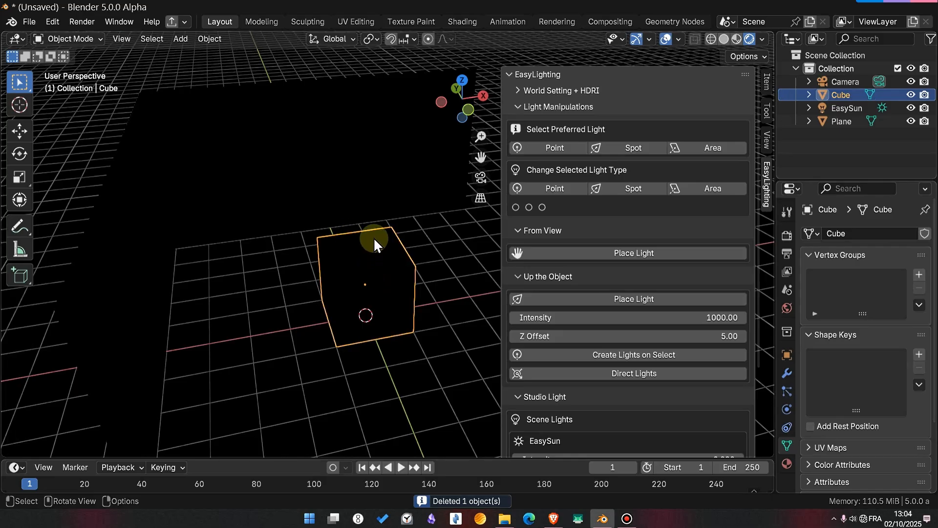
key("z")
left_click(449, 245)
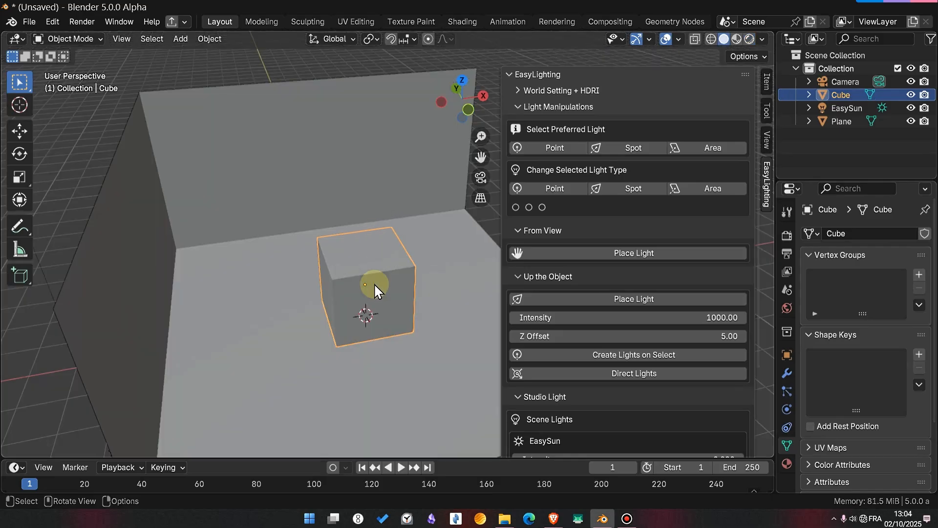
key("shift+d")
key("shift+z")
left_click(229, 252)
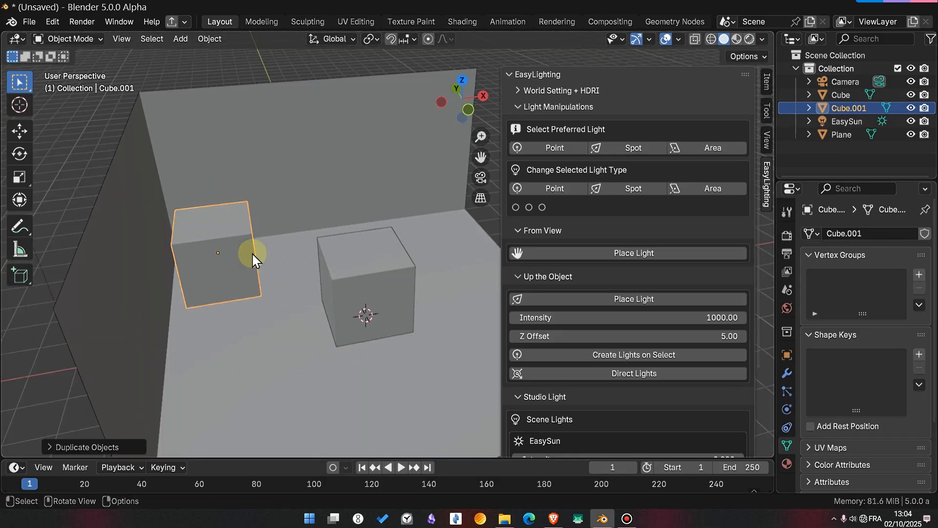
- Scale the duplicated cube down and raise it along the Z axis above the floor
key("s")
left_click(324, 268)
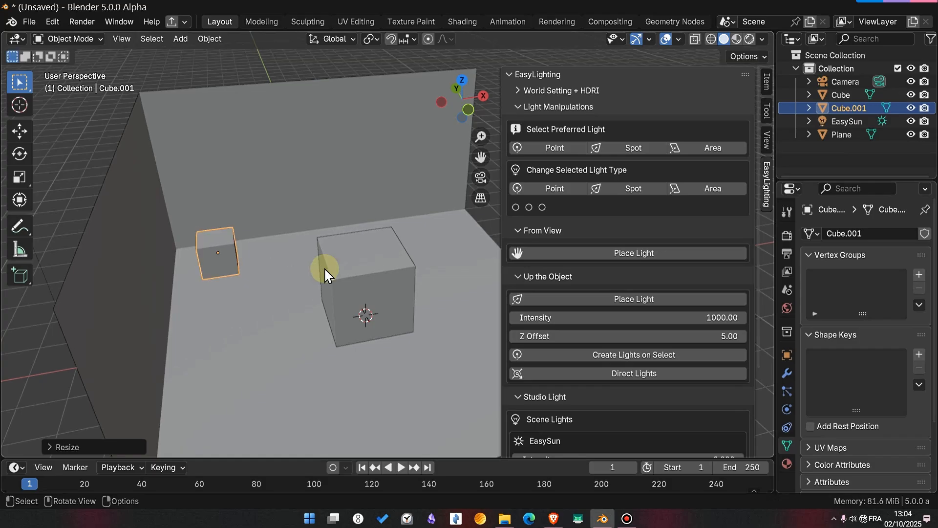
left_click(338, 198)
- Duplicate the small raised cube and move the copy horizontally to the opposite end of the back wall
middle_click_drag(338, 197, 360, 260, "shift")
key("shift+d")
key("shift+z")
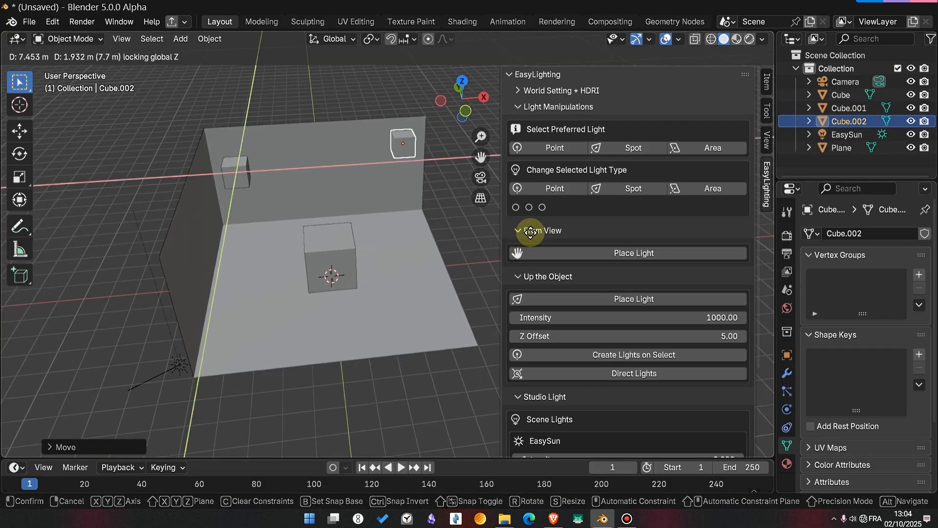
left_click(499, 230)
middle_click_drag(500, 231, 391, 276, "shift")
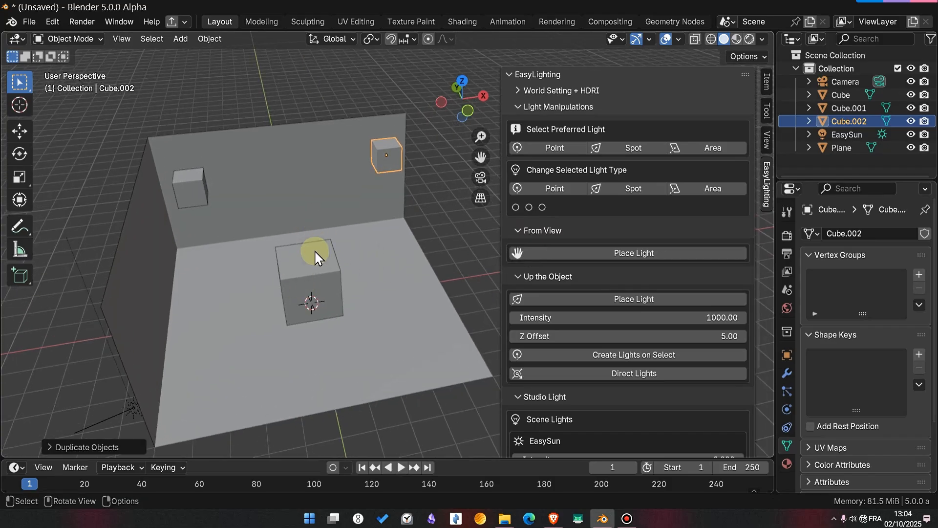
- Switch the viewport to rendered shading and alternate the selection between the two small cubes, ending on the one near the wall corner
key("z")
left_click(309, 169)
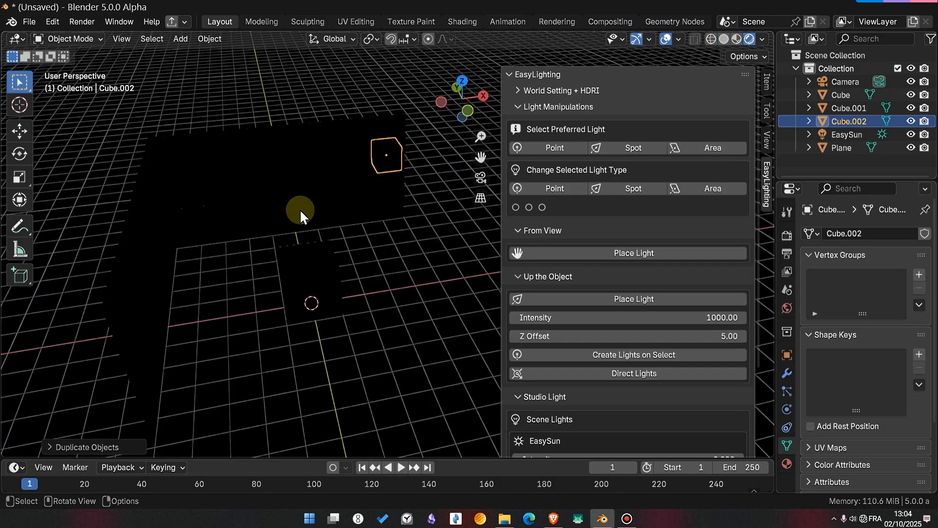
scroll(315, 252, "up", 1)
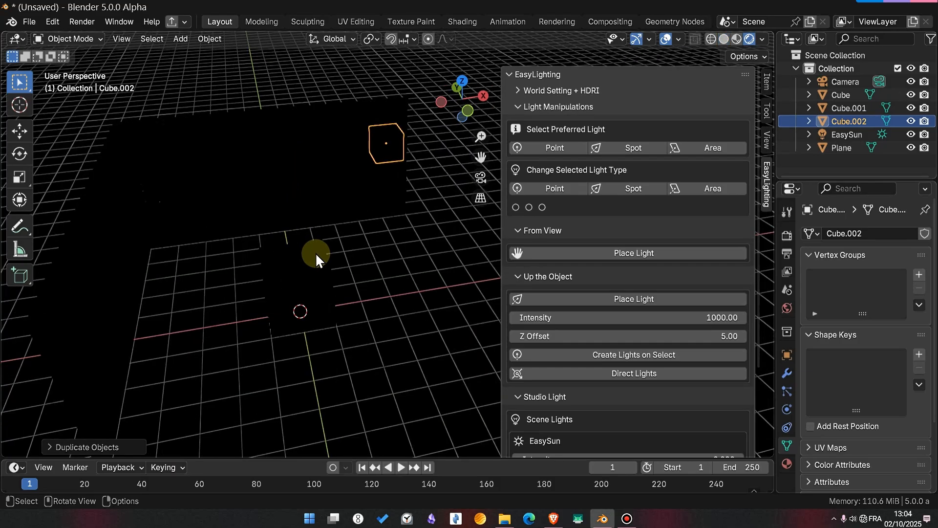
left_click(164, 158)
left_click(380, 149)
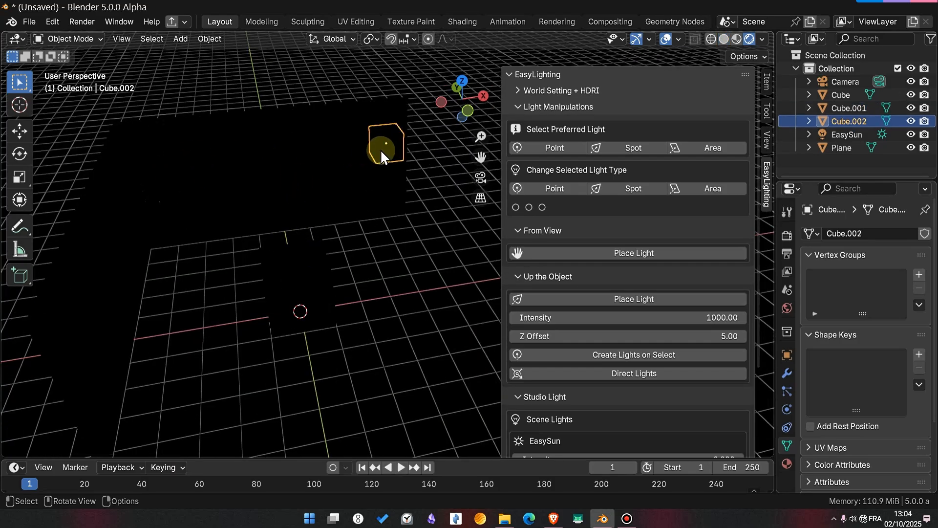
left_click(168, 183)
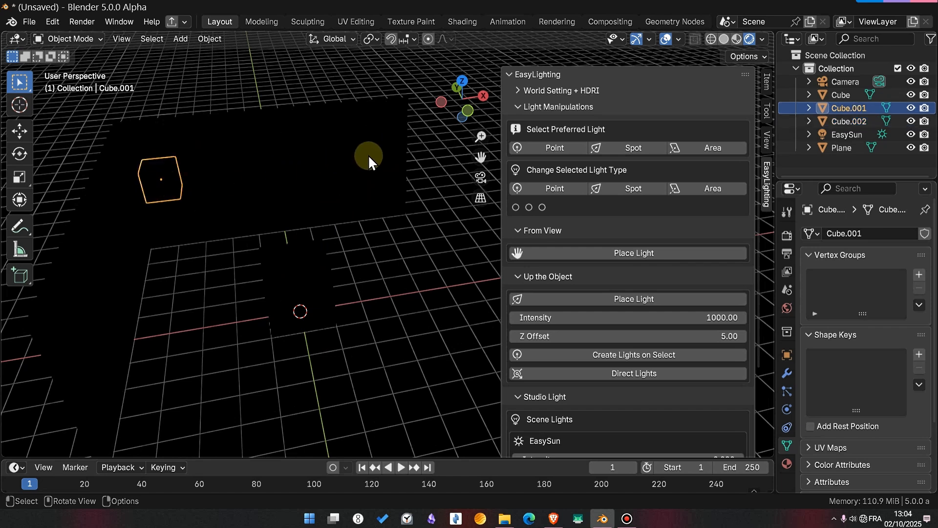
left_click(369, 154)
left_click(164, 176)
- Place a Spot light above the small cube near the wall corner and delete that light
left_click(600, 299)
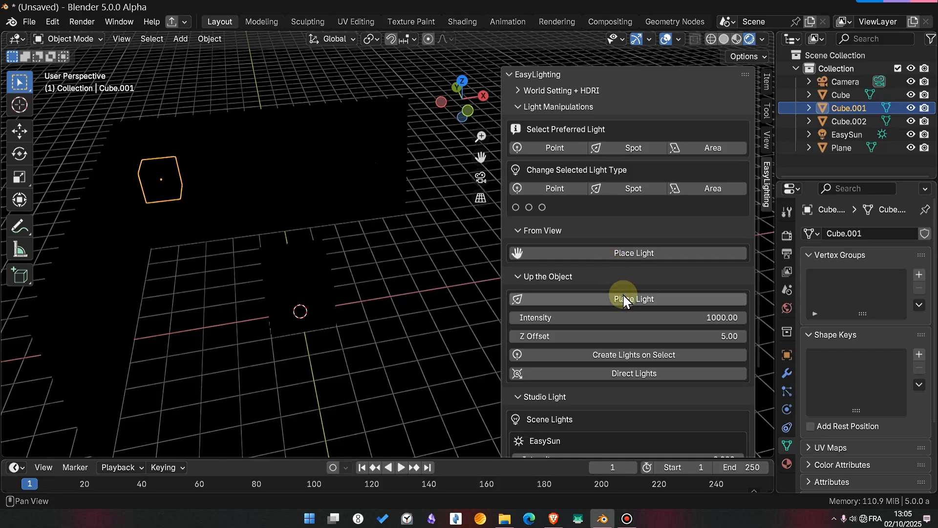
left_click(620, 299)
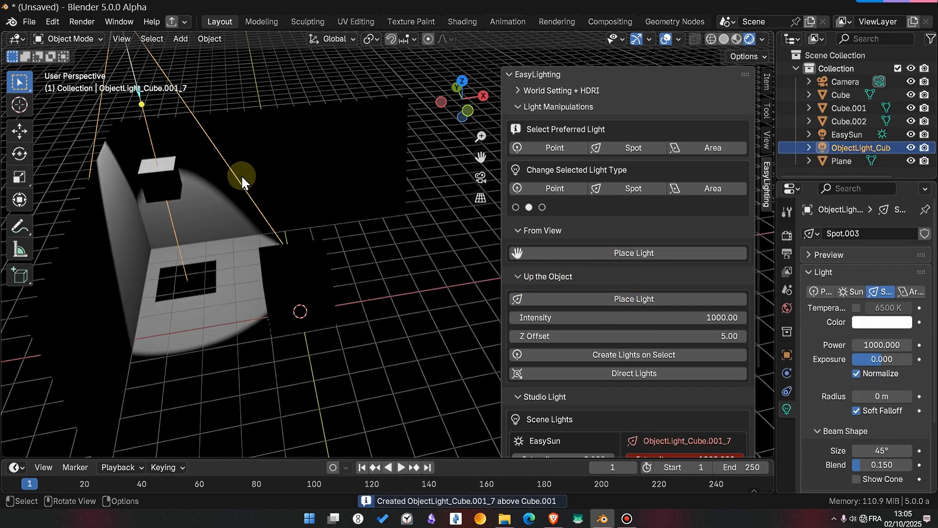
key("x")
left_click(198, 180)
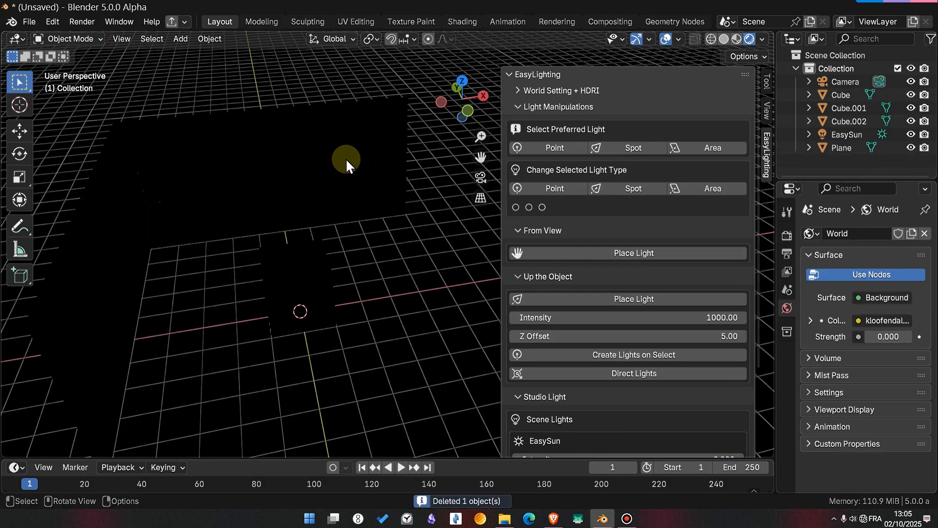
- Place a light above the small cube at the far end of the back wall and delete that light
left_click(380, 142)
left_click(603, 294)
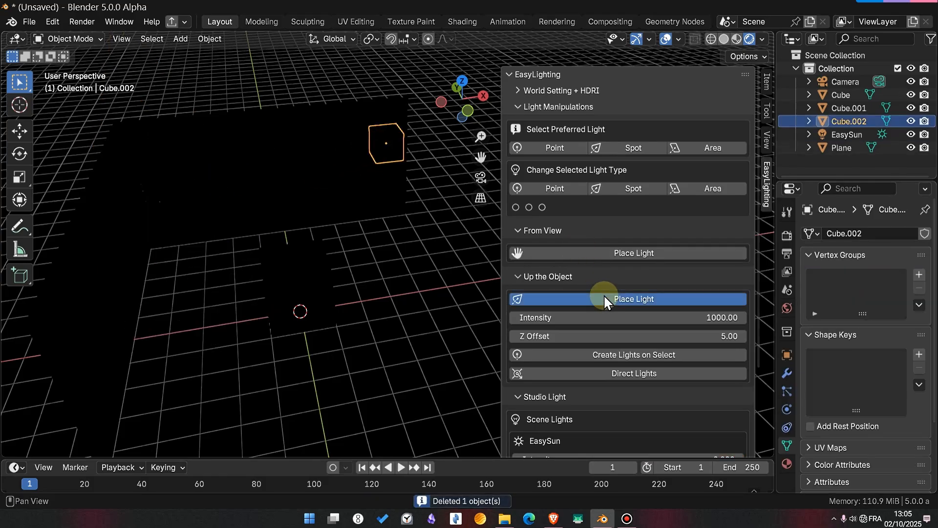
key("x")
left_click(365, 174)
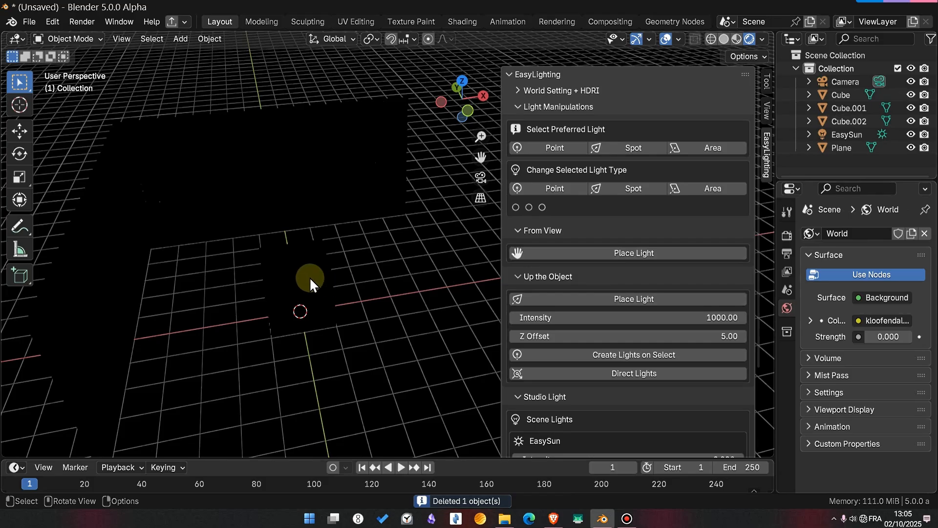
- Select all three cubes, try placing a light above them with Place Light, and undo the placement
left_click(301, 269)
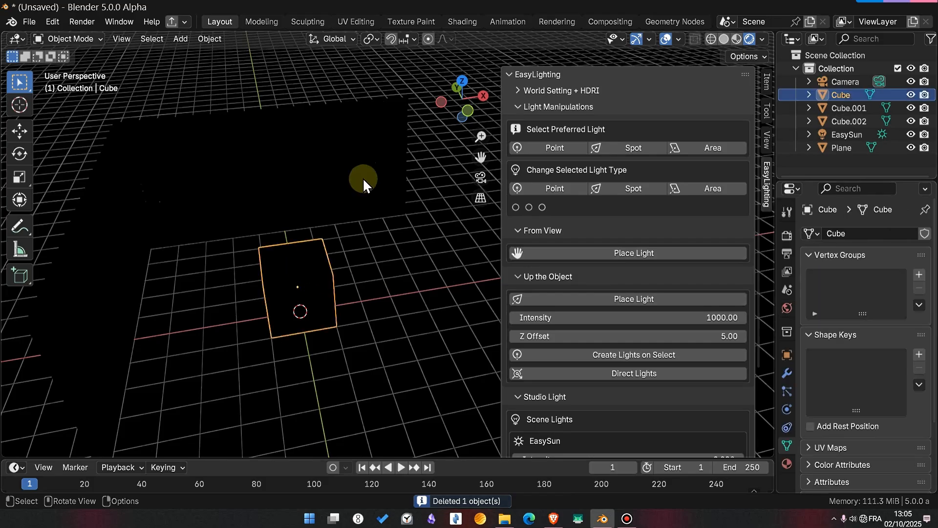
left_click(377, 145, "shift")
left_click(150, 172, "shift")
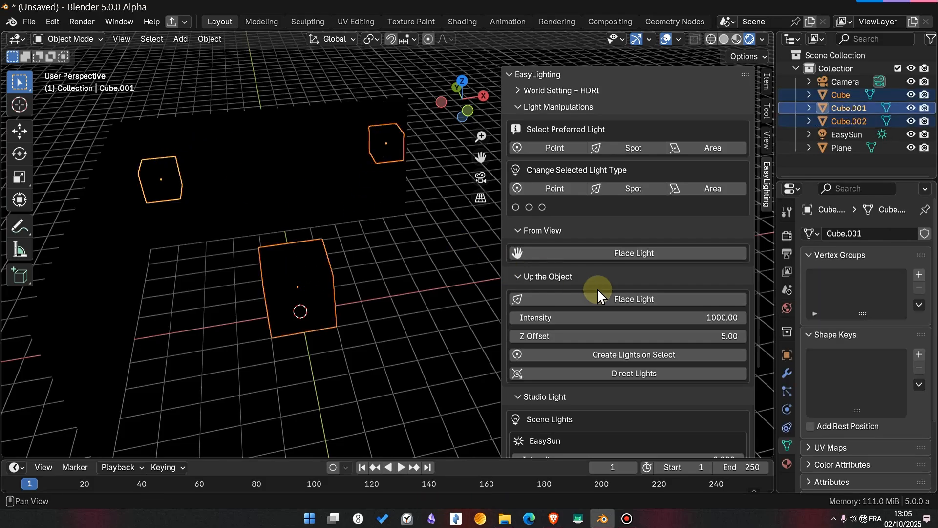
left_click(610, 296)
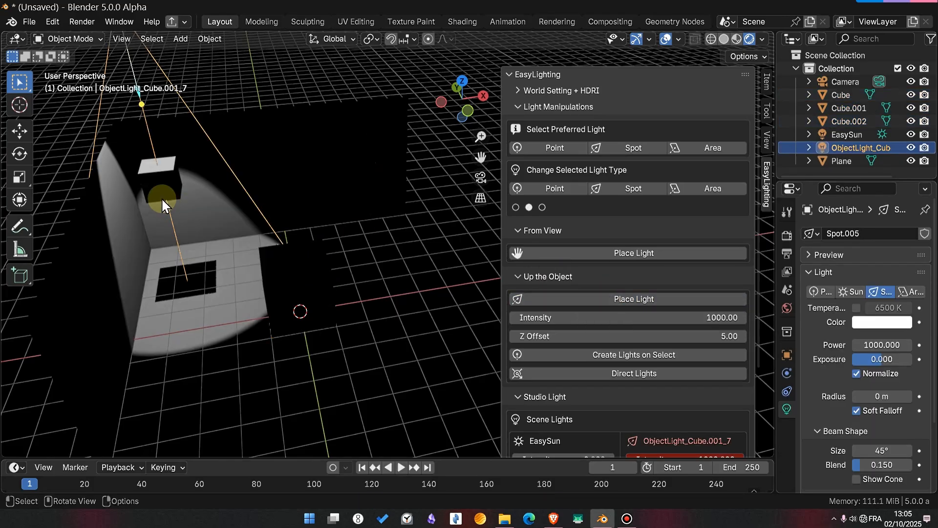
key("ctrl+z")
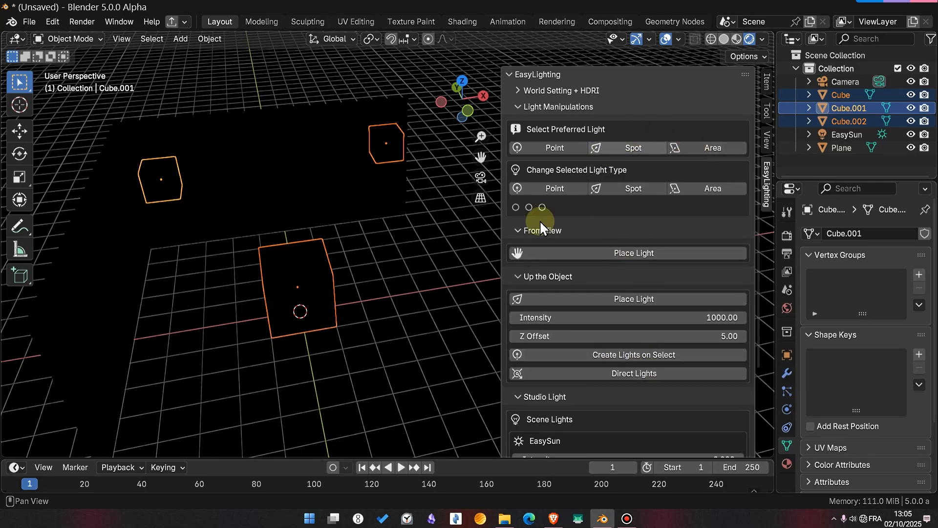
- Create lights on the three selected cubes with Create Lights on Select, using an offset of -0.5
left_click(614, 354)
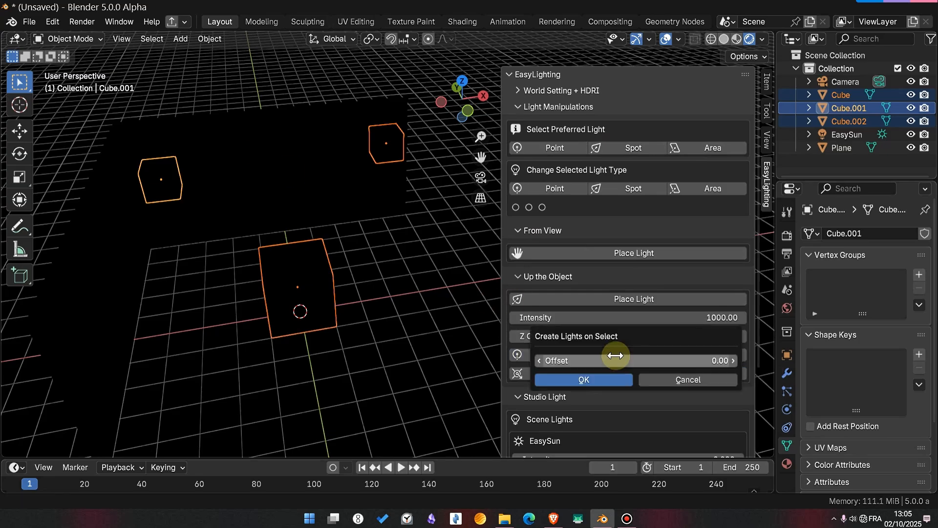
left_click(663, 361)
type("-.5")
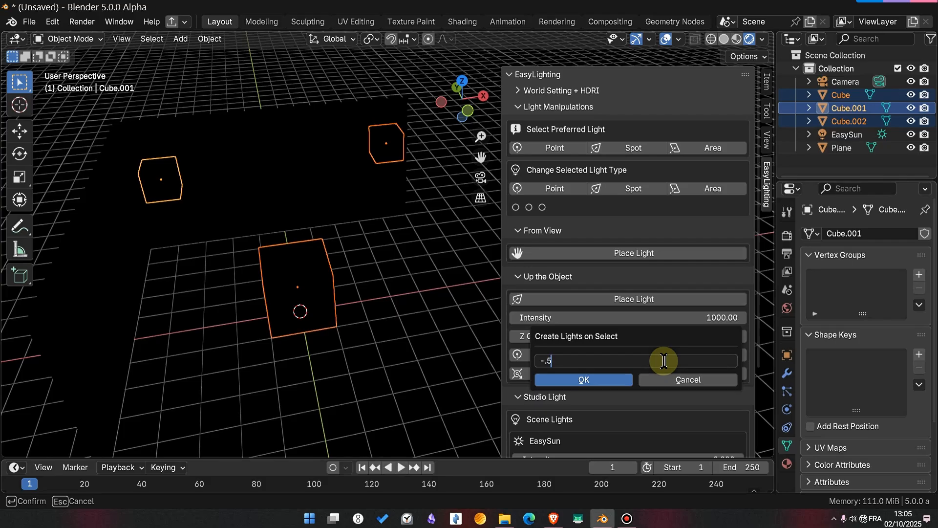
key("Return")
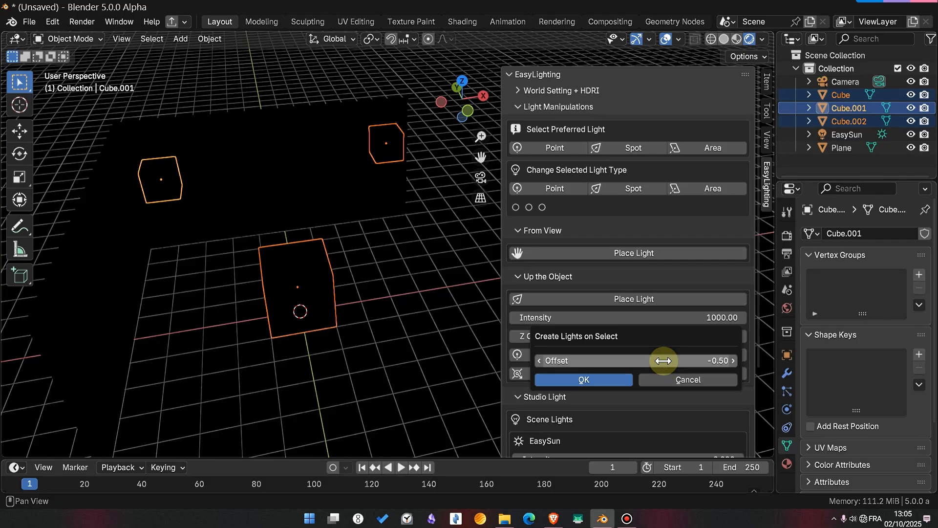
left_click(585, 379)
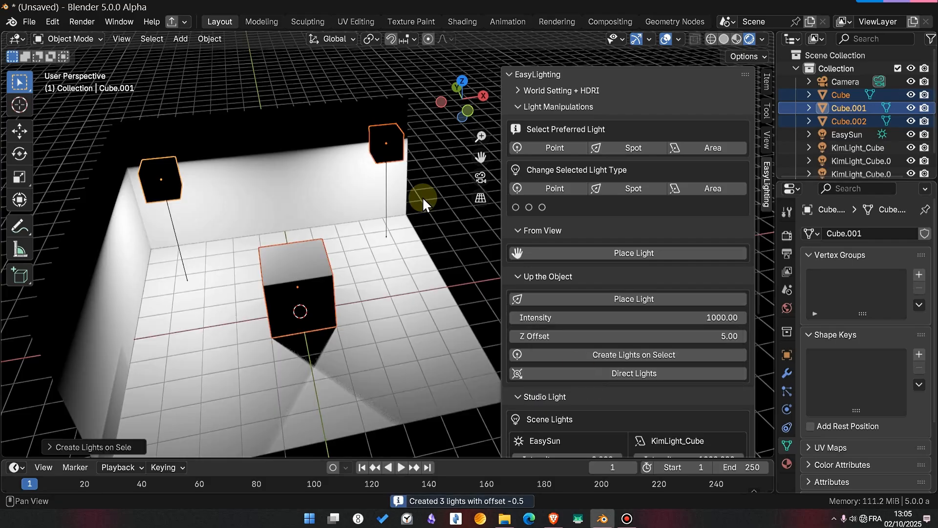
- Inspect the created lights from a low front view and undo their creation
left_click_drag(390, 210, 357, 160, "alt")
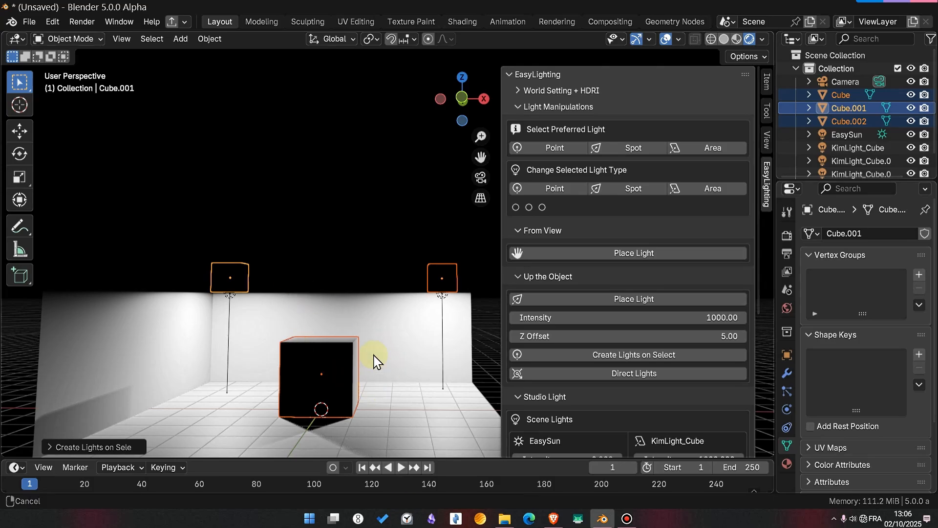
left_click_drag(377, 360, 386, 237, "alt")
left_click_drag(336, 306, 331, 361, "alt+shift")
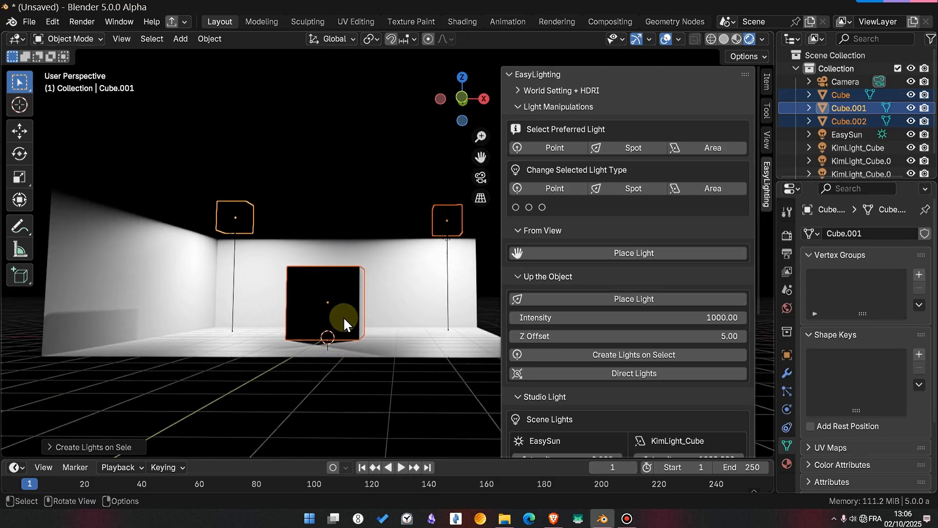
left_click_drag(343, 315, 370, 335, "alt")
key("ctrl+z")
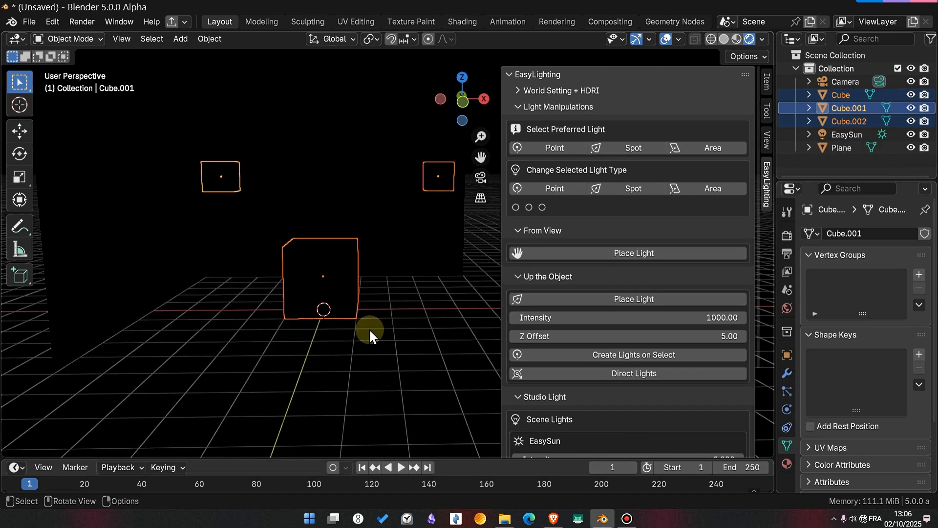
- Create spot lights on the three selected cubes with Create Lights on Select, using an offset of 2
middle_click_drag(369, 334, 391, 336)
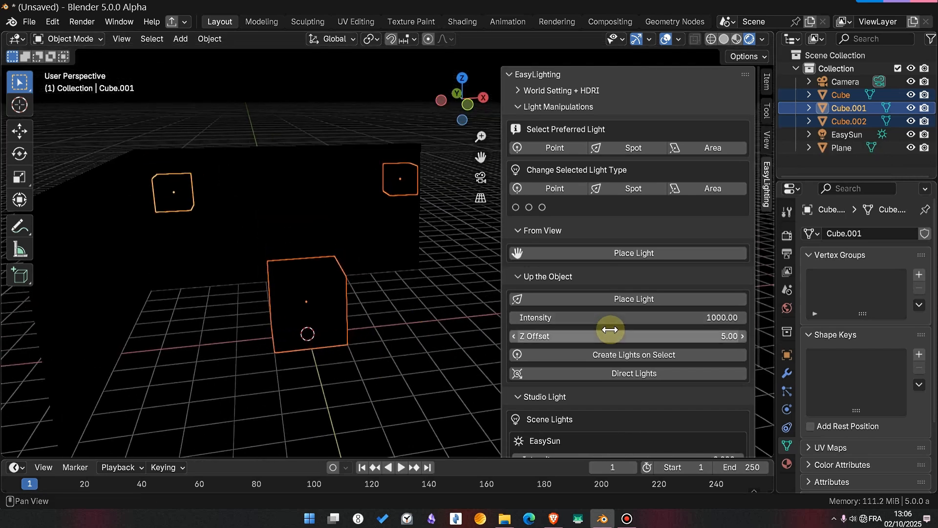
left_click(620, 350)
left_click(666, 356)
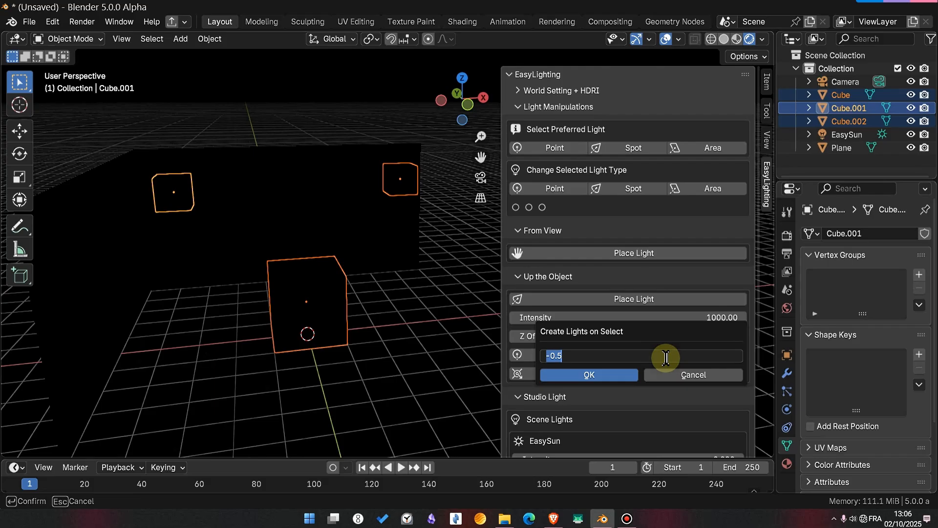
type("2")
left_click(602, 374)
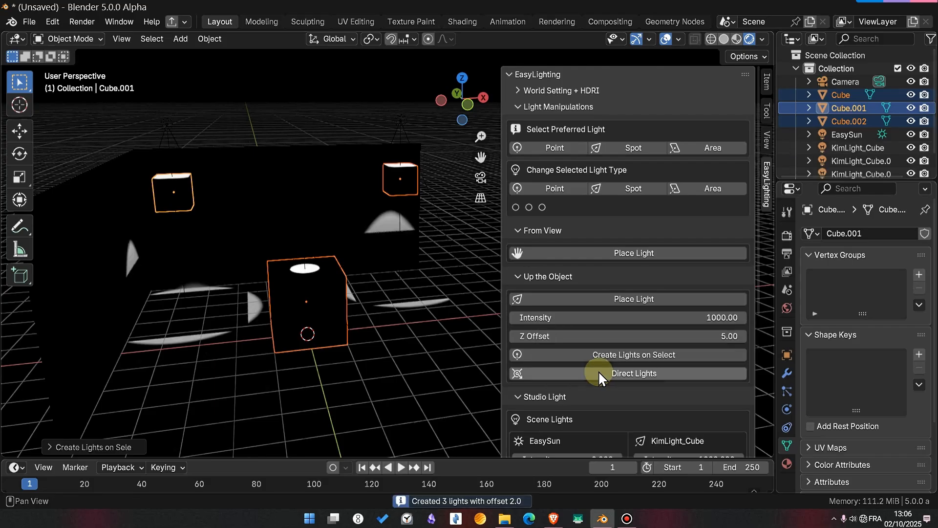
middle_click_drag(336, 287, 348, 331)
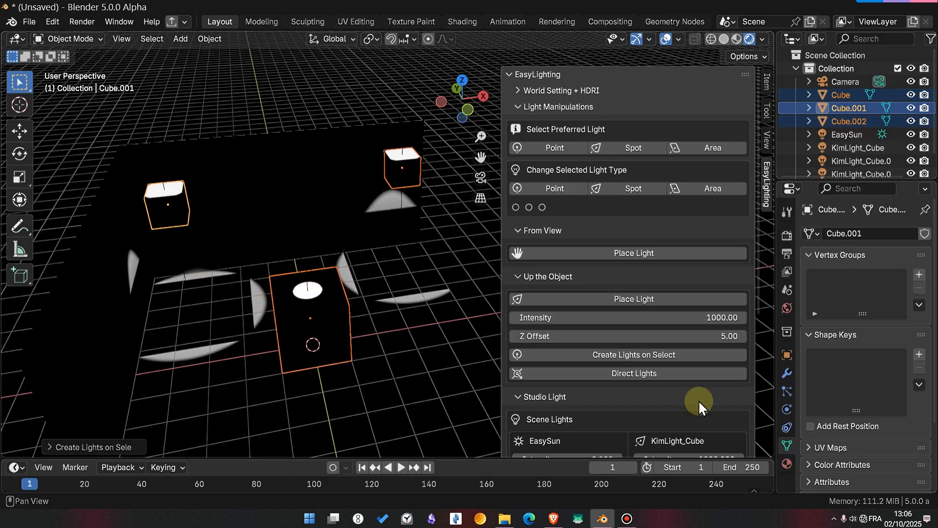
- Undo the creation of the three spot lights above the cubes
scroll(599, 340, "down", 4)
scroll(599, 333, "up", 2)
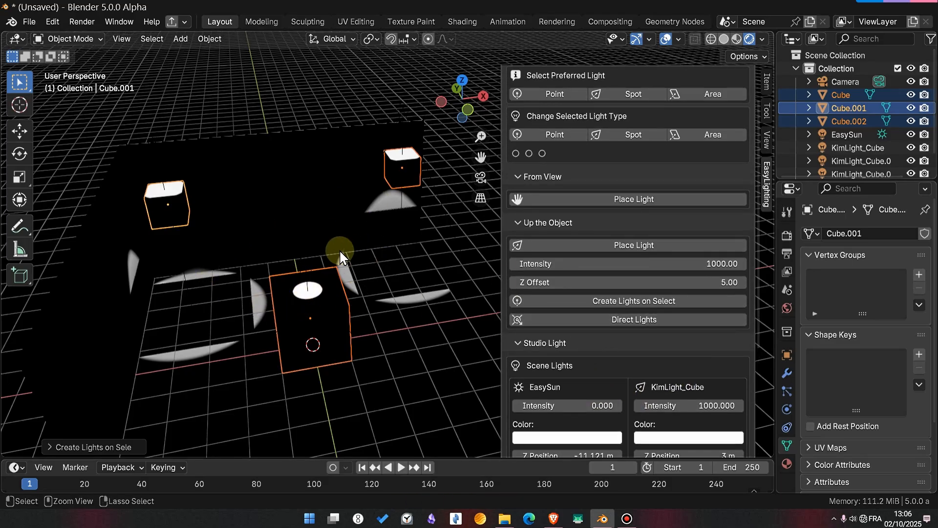
key("ctrl+z")
- Create point lights on the three selected cubes with Create Lights on Select
scroll(655, 183, "up", 3)
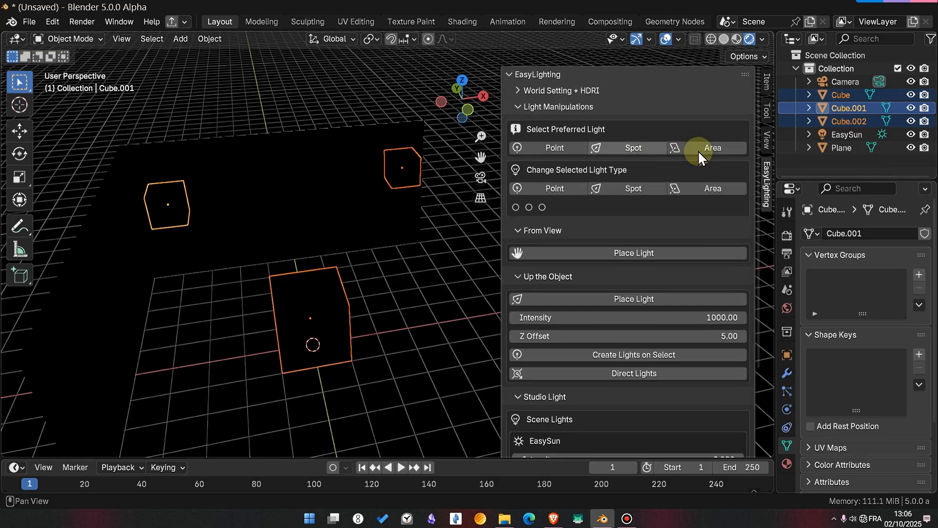
left_click(621, 354)
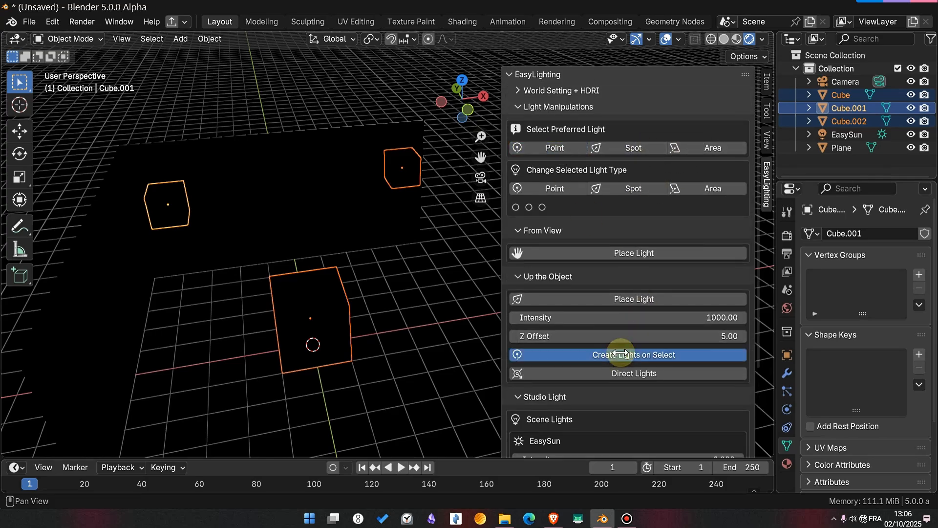
left_click(591, 379)
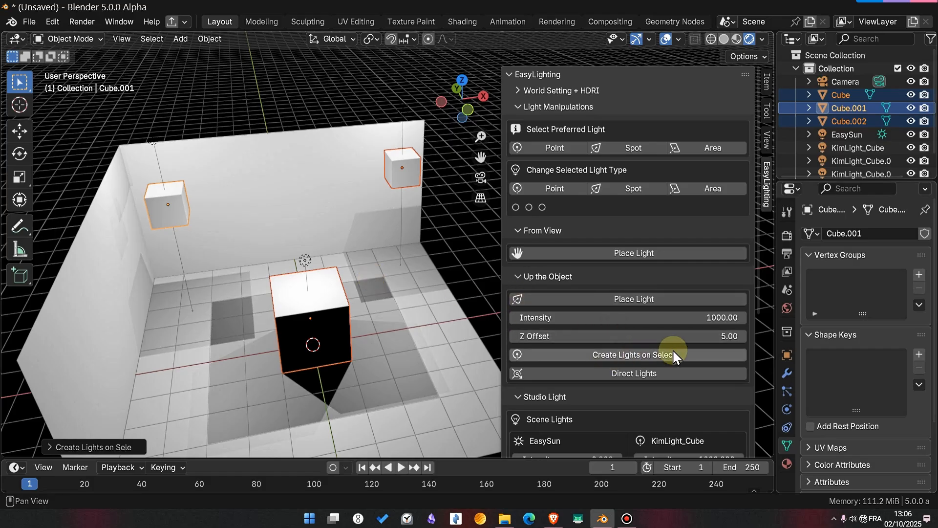
- Select the three point lights above the cubes and change their type to Spot
left_click(305, 262)
left_click(153, 140, "shift")
left_click(402, 109, "shift")
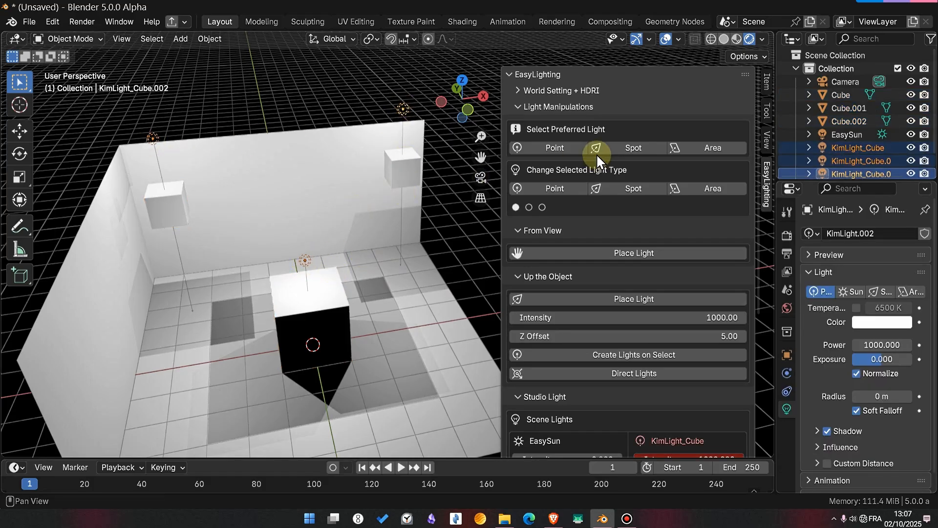
left_click(622, 186)
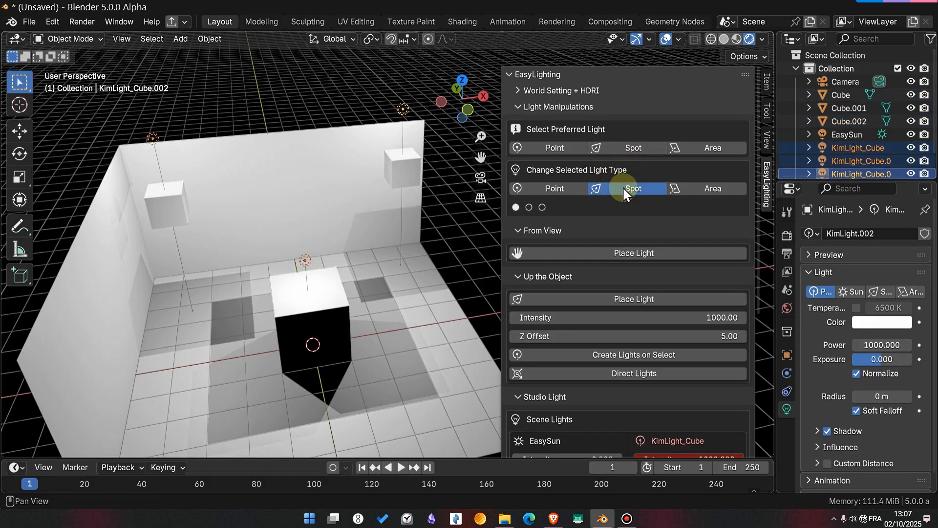
- Raise the spot light above the large cube well clear of its top face
left_click(315, 282)
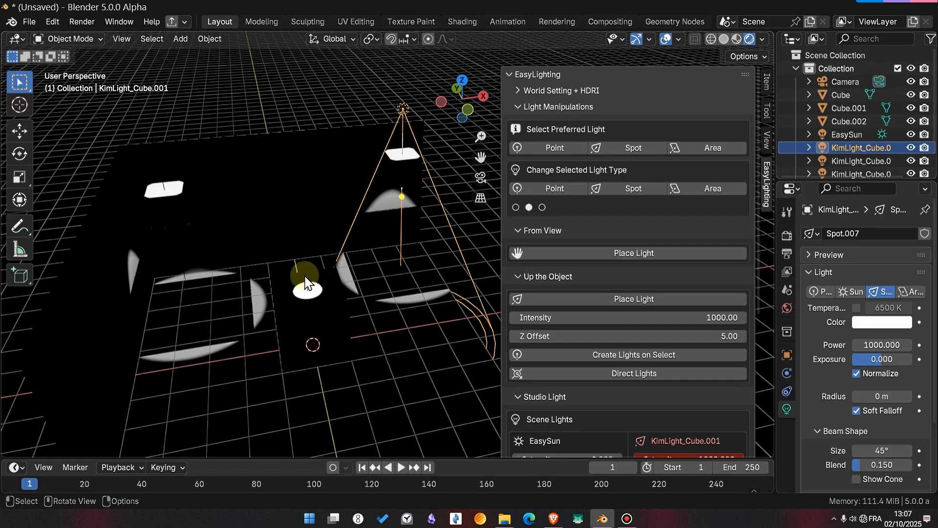
left_click(304, 274)
left_click_drag(303, 273, 296, 159)
- Aim all three spot lights at the small cube Cube.001 with Direct Lights
left_click(153, 154)
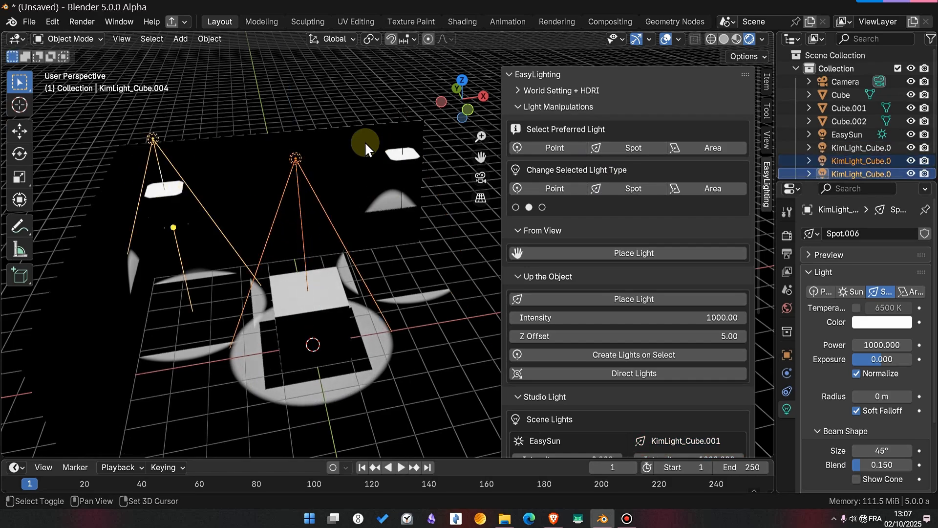
left_click(400, 109, "shift")
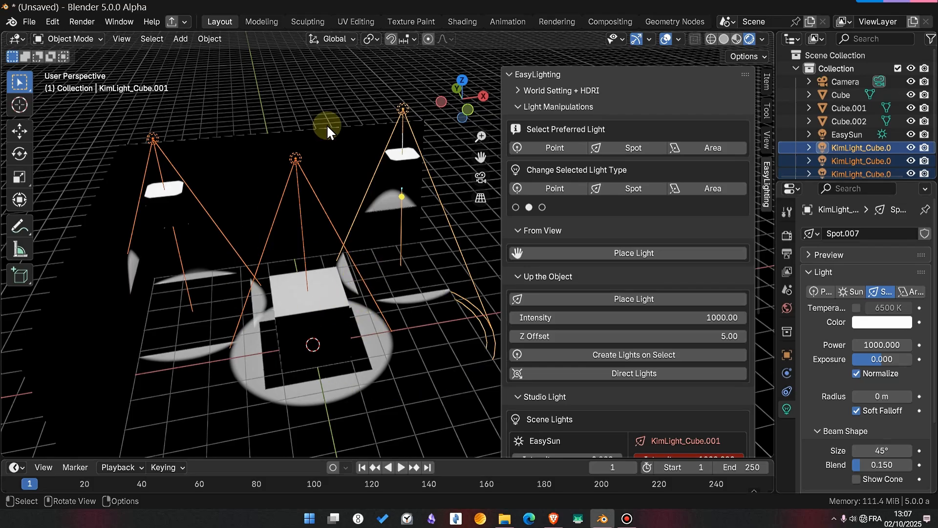
left_click(168, 202, "shift")
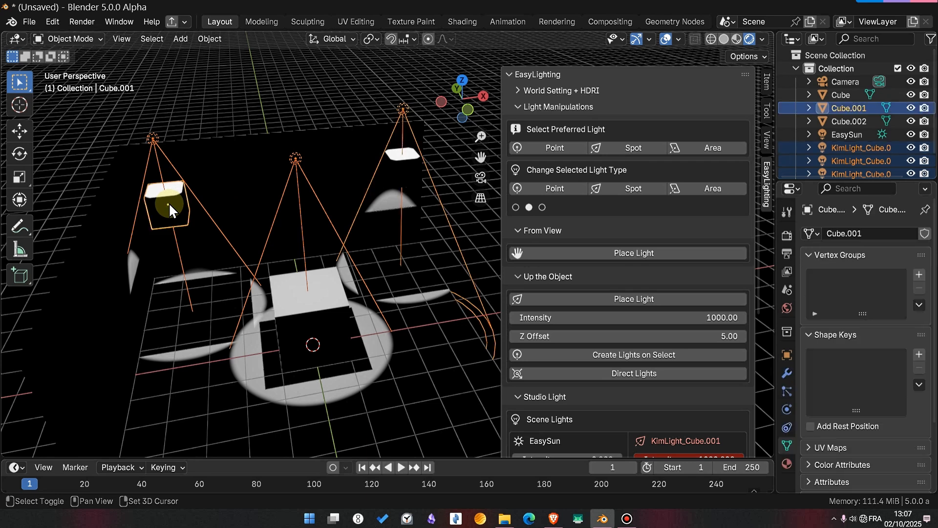
left_click(623, 374)
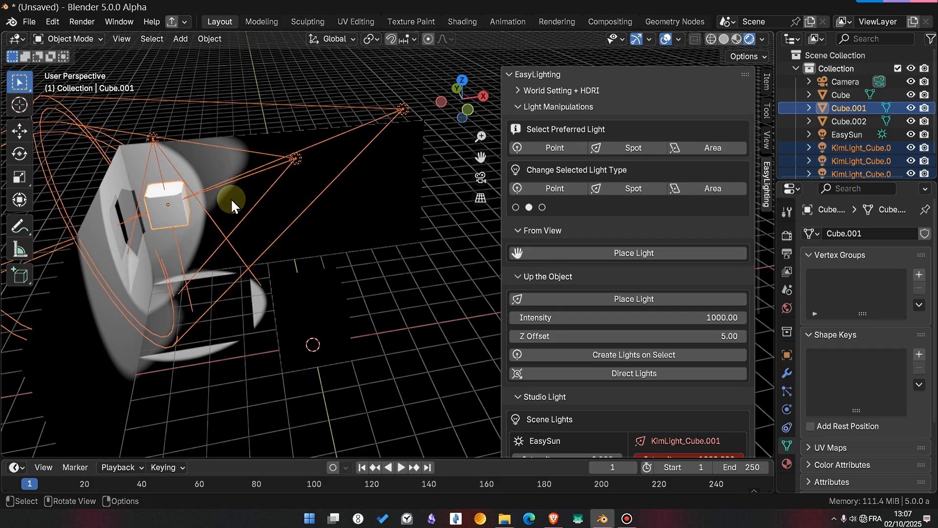
- Aim all three spot lights at the large cube in the middle of the floor with Direct Lights
left_click(146, 137)
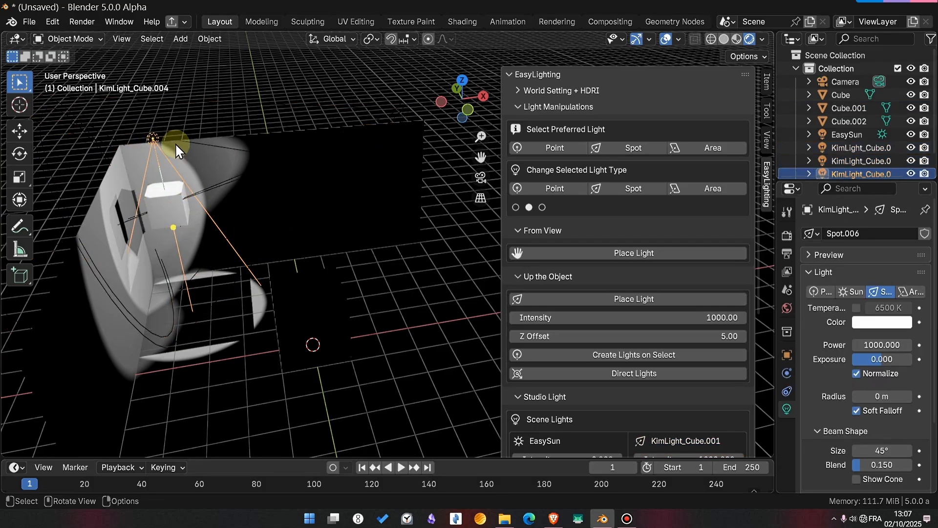
left_click(286, 157, "shift")
left_click(401, 107, "shift")
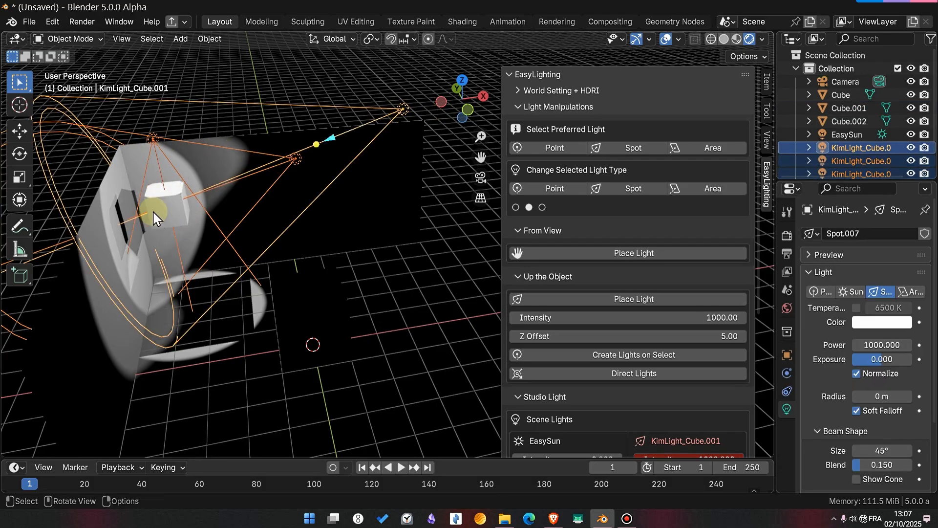
left_click(323, 295, "shift")
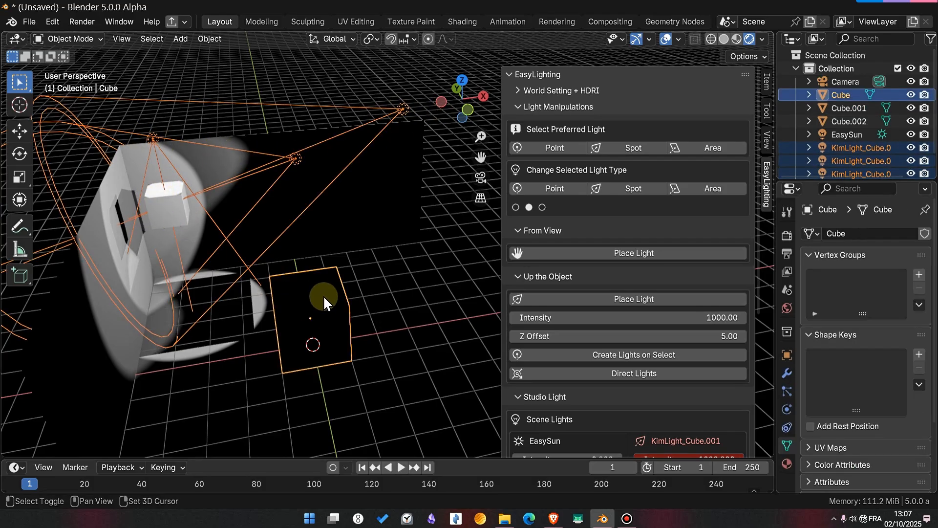
left_click(611, 375)
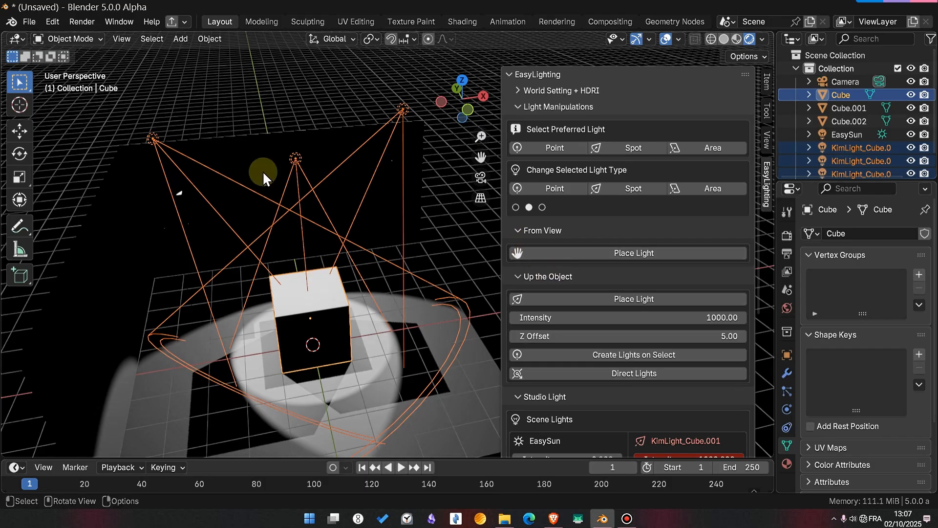
key("x")
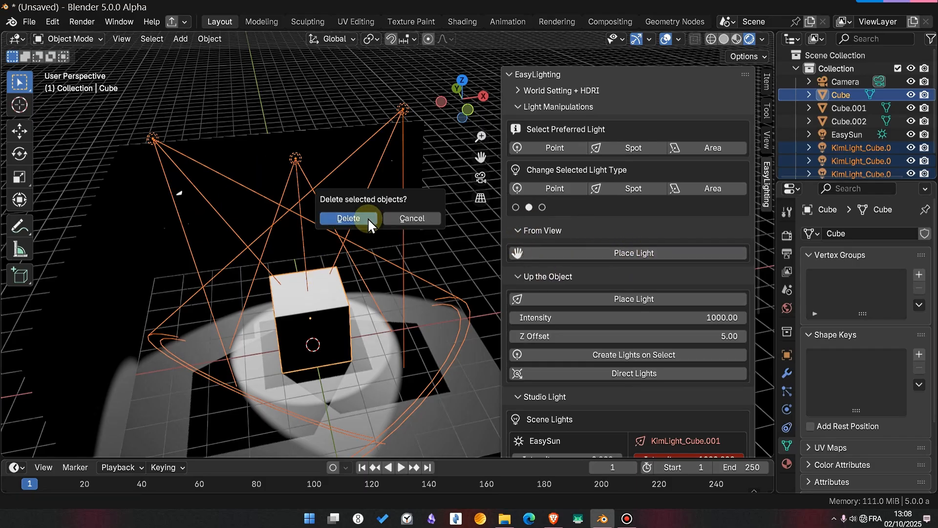
left_click(367, 218)
key("ctrl+z")
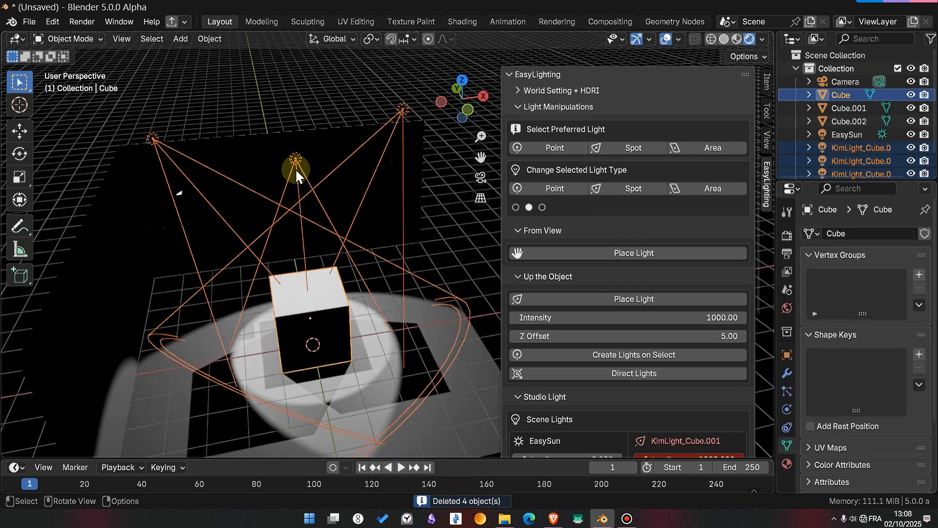
- Delete the three spot lights without the cube, and select the large cube
left_click(168, 130)
left_click(296, 158, "shift")
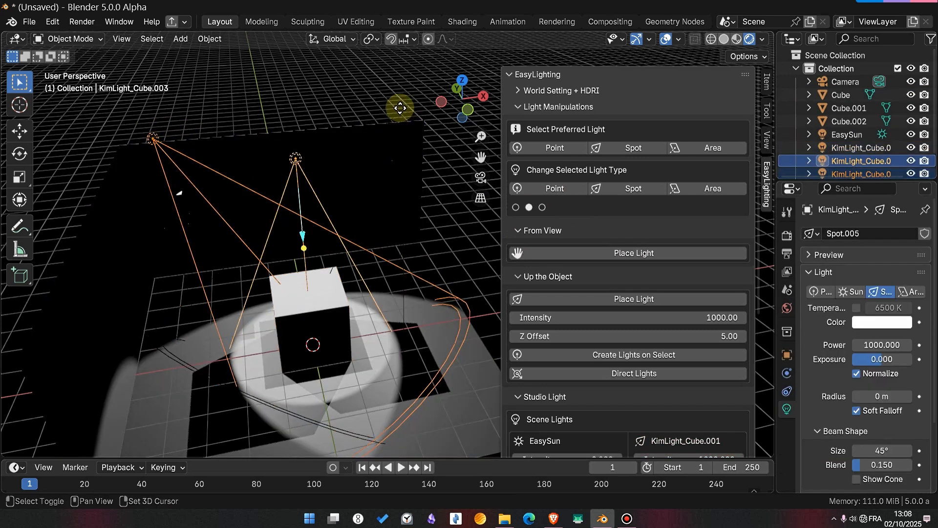
left_click(399, 107, "shift")
key("x")
left_click(381, 107)
left_click(374, 256)
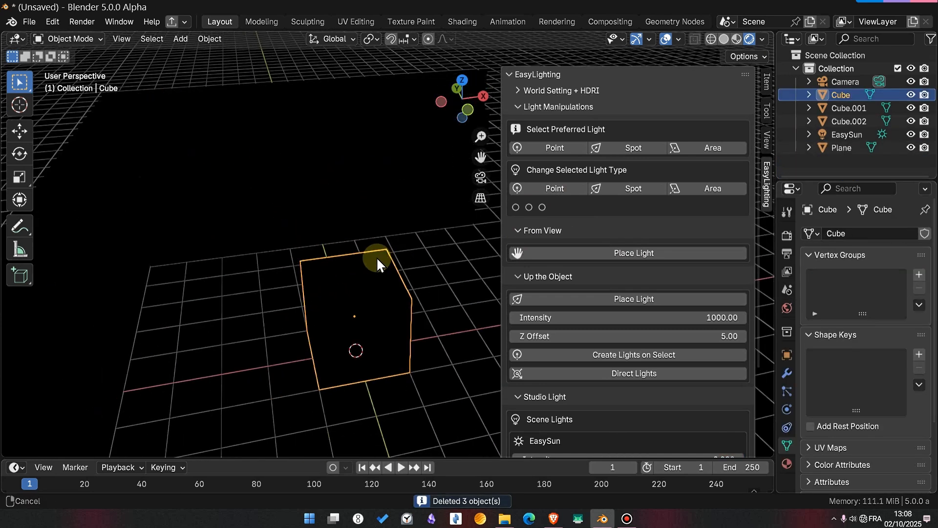
- Place a light from the current view above the large cube and undo its placement
middle_click_drag(314, 276, 386, 268)
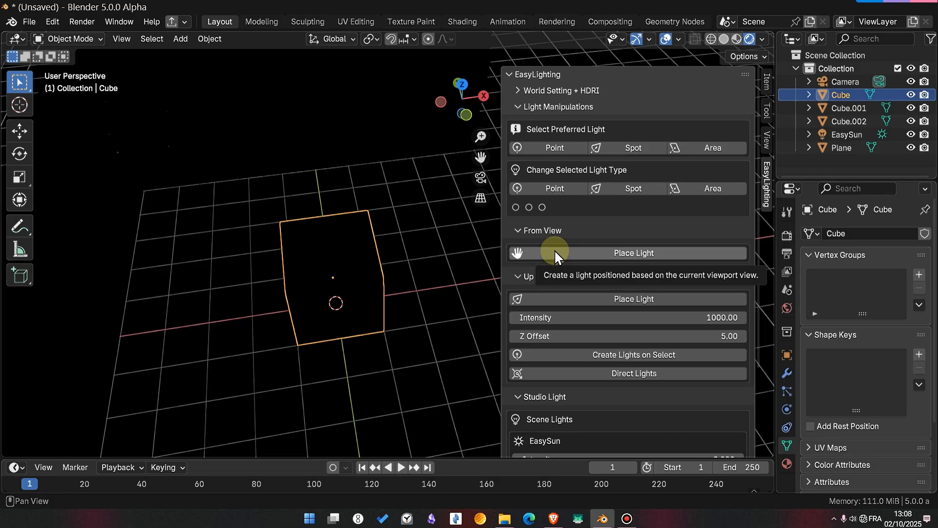
left_click(611, 252)
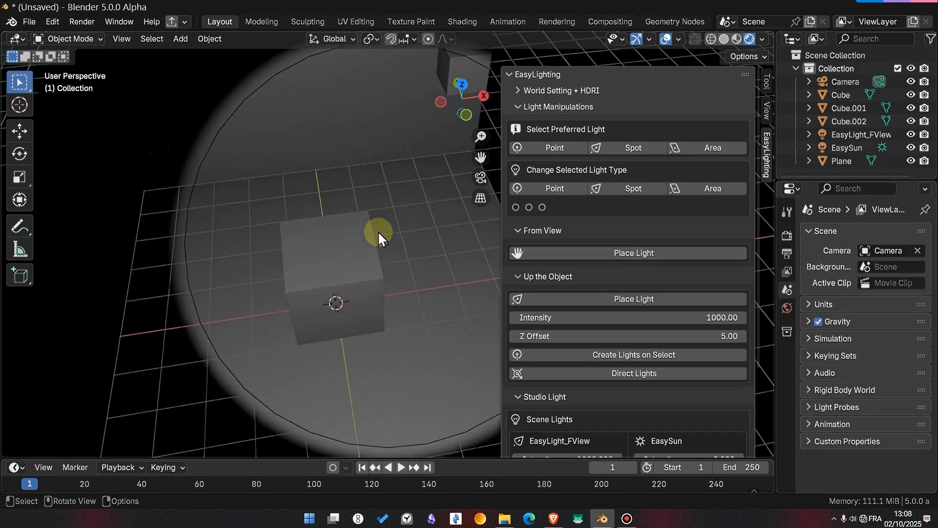
key("ctrl+z")
- Place a light from a rotated, elevated view of the large cube using the From View tool
key("n")
left_click_drag(445, 296, 442, 266, "alt+shift")
left_click(438, 267)
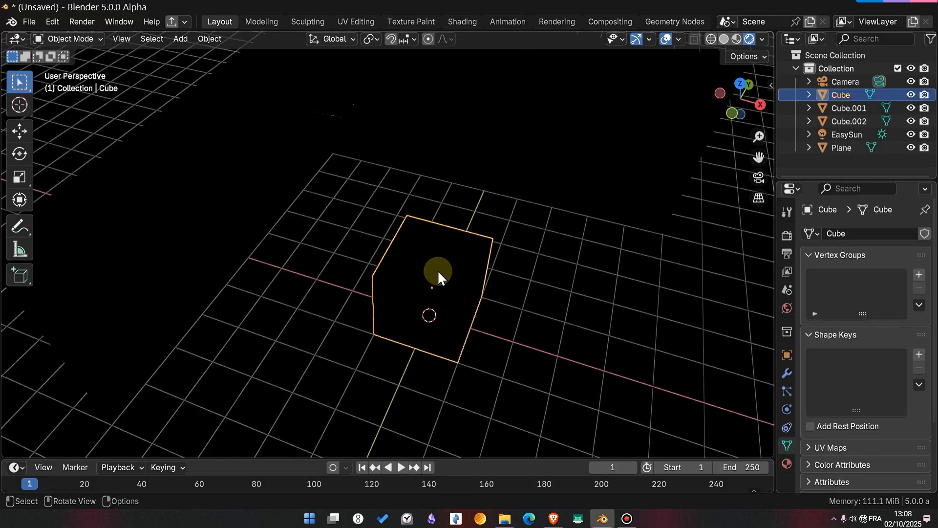
key("n")
left_click(630, 253)
key("n")
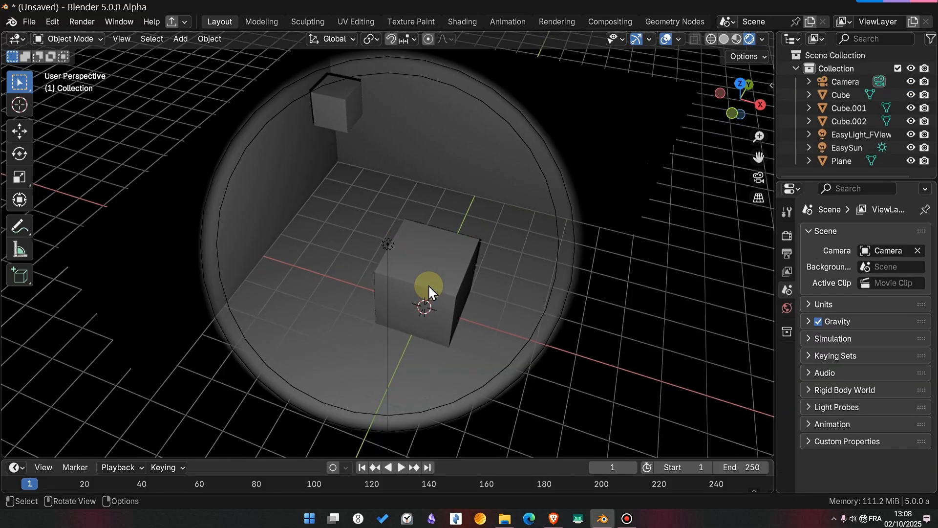
- Move the EasyLight_FView spot light horizontally to the side of the large cube, keeping its height locked
left_click_drag(429, 286, 446, 208, "alt")
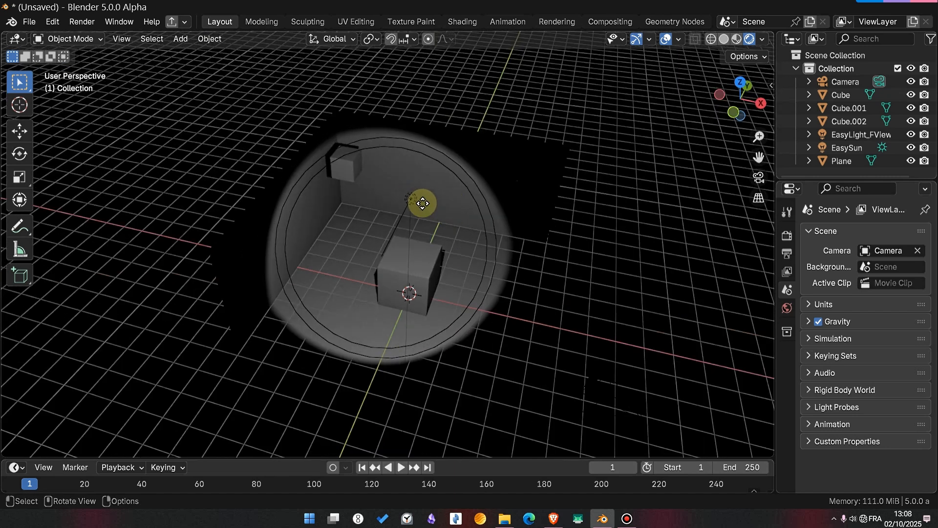
left_click(496, 250)
key("g")
key("shift+z")
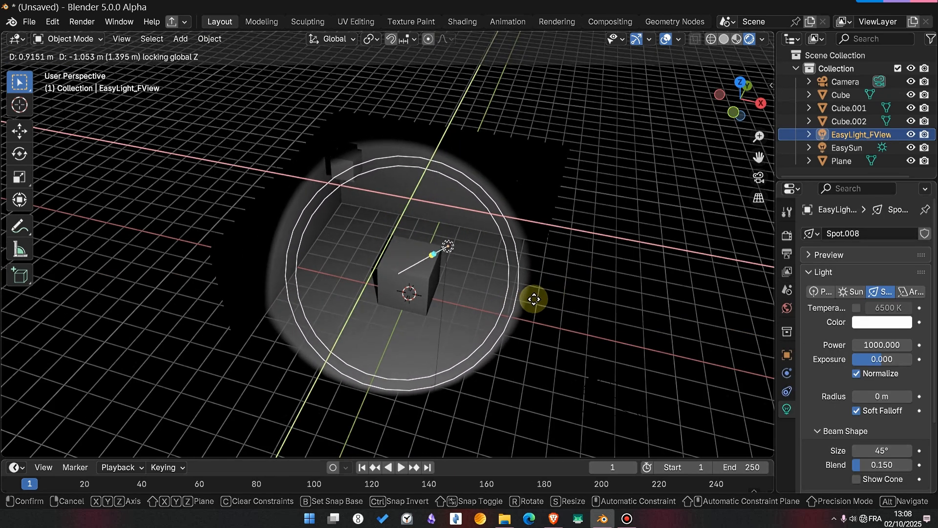
left_click(509, 281)
- Aim the EasyLight_FView spot light at the large cube with Direct Lights and check its aim from a low view
left_click_drag(477, 258, 406, 262, "alt")
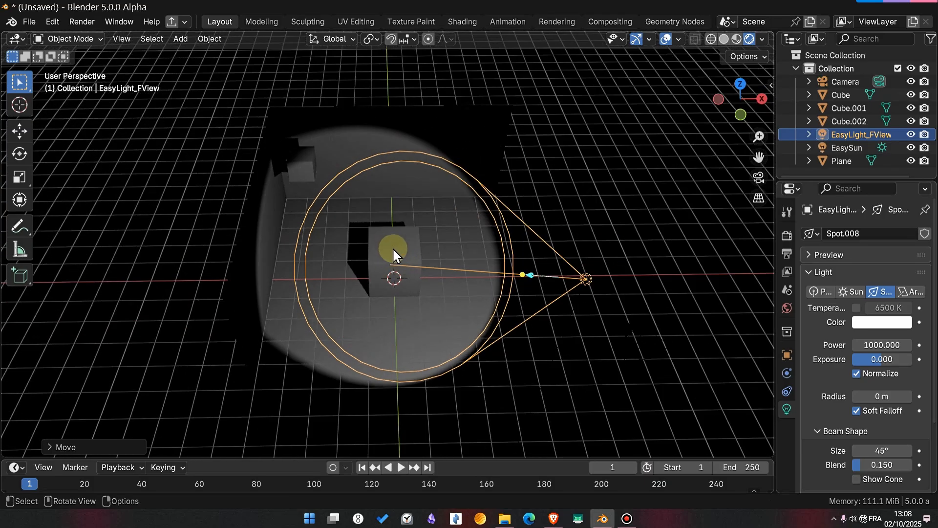
key("n")
left_click_drag(413, 265, 405, 284, "alt")
left_click(326, 249, "shift")
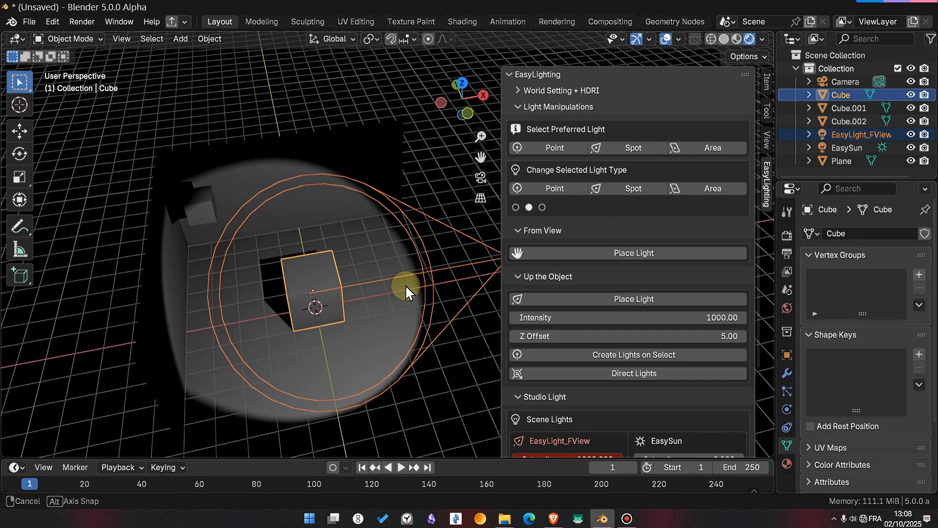
left_click_drag(325, 304, 350, 308, "alt")
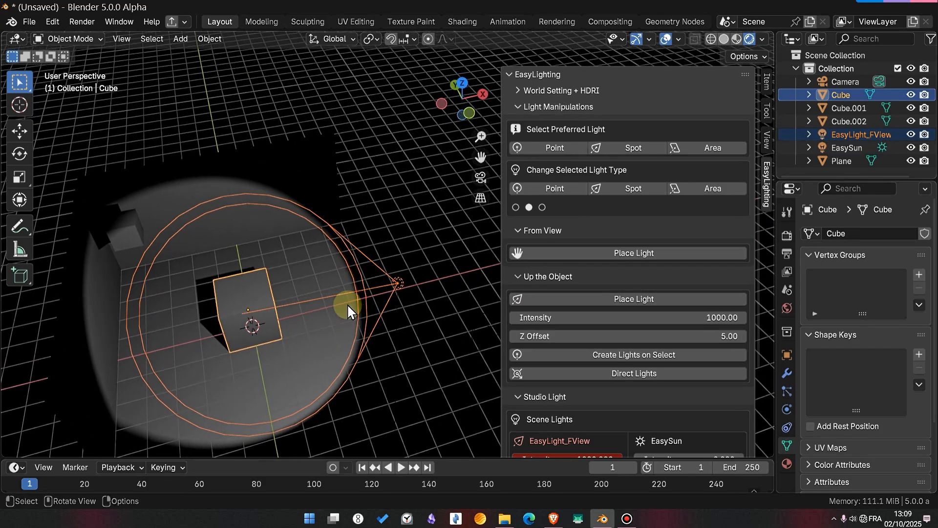
left_click(617, 369)
middle_click_drag(288, 301, 201, 217)
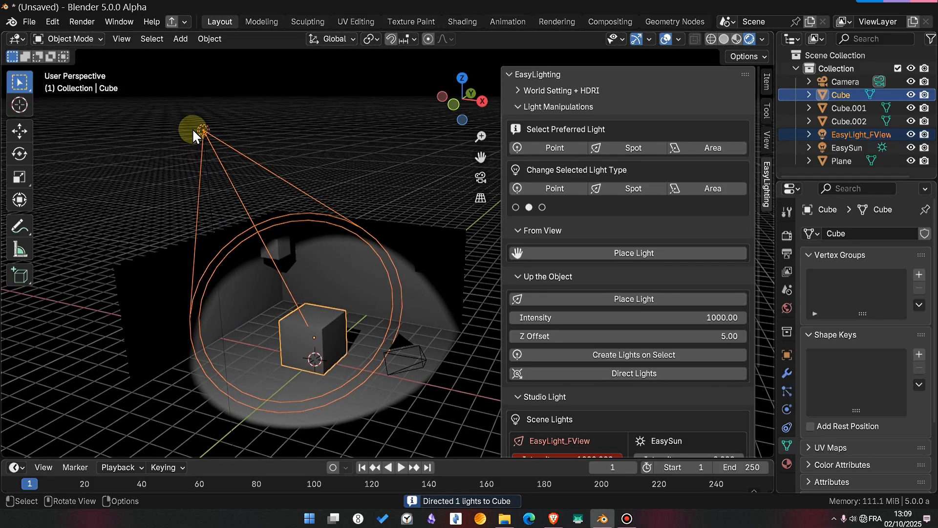
middle_click_drag(342, 362, 440, 352)
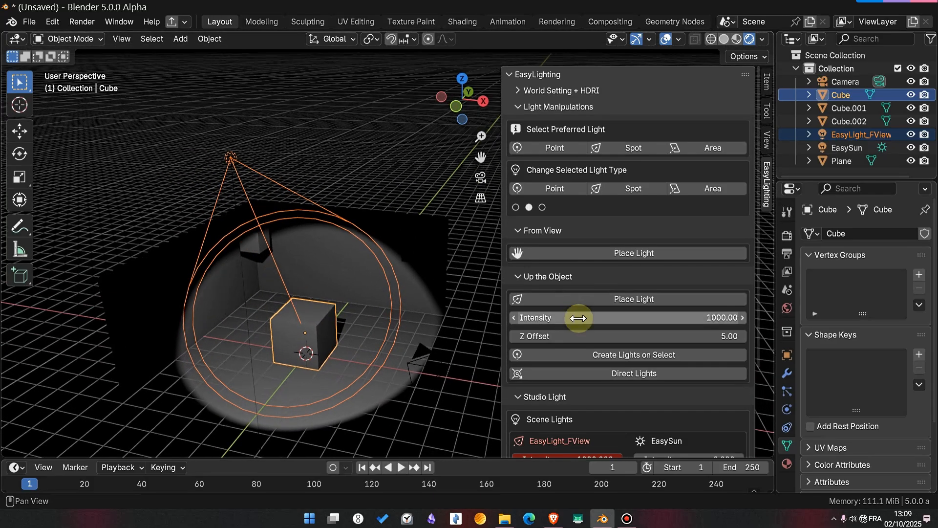
scroll(587, 342, "down", 5)
scroll(569, 283, "up", 4)
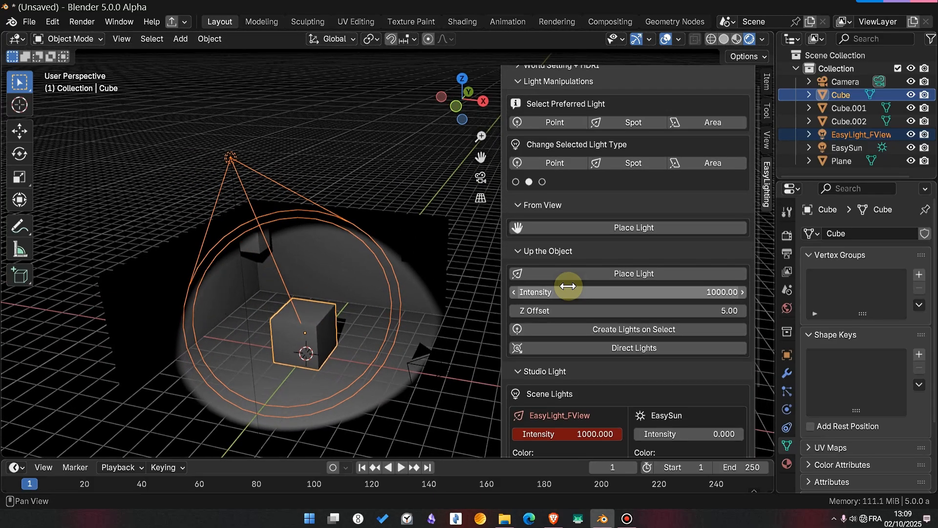
- Select the EasyLight_FView spot light above the large cube and convert it to an area light
scroll(564, 288, "down", 4)
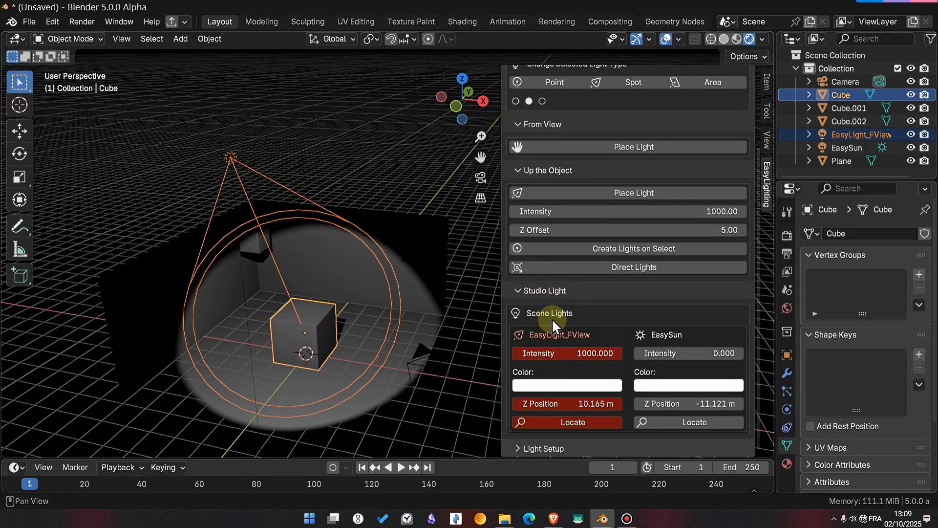
left_click(231, 158)
scroll(346, 193, "down", 3)
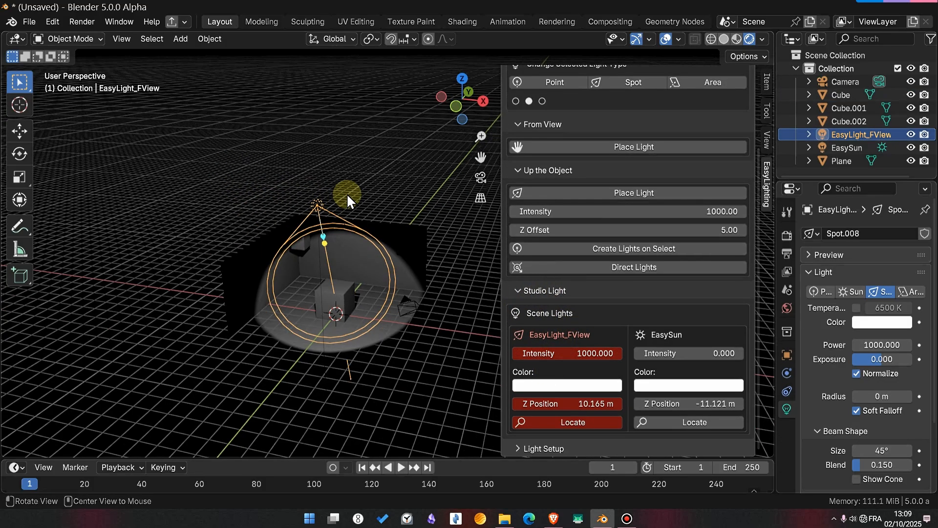
left_click_drag(346, 195, 398, 245, "alt")
scroll(688, 143, "up", 4)
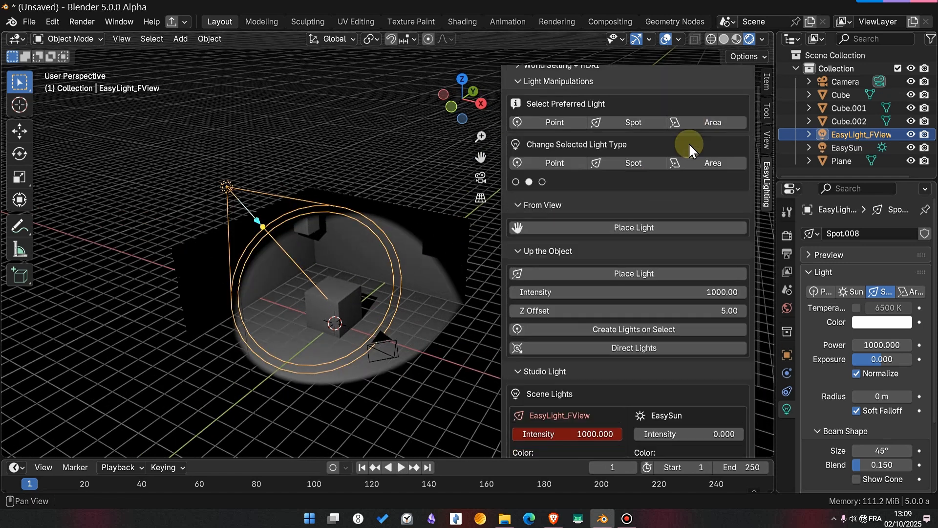
left_click(692, 162)
left_click_drag(403, 253, 405, 278, "alt")
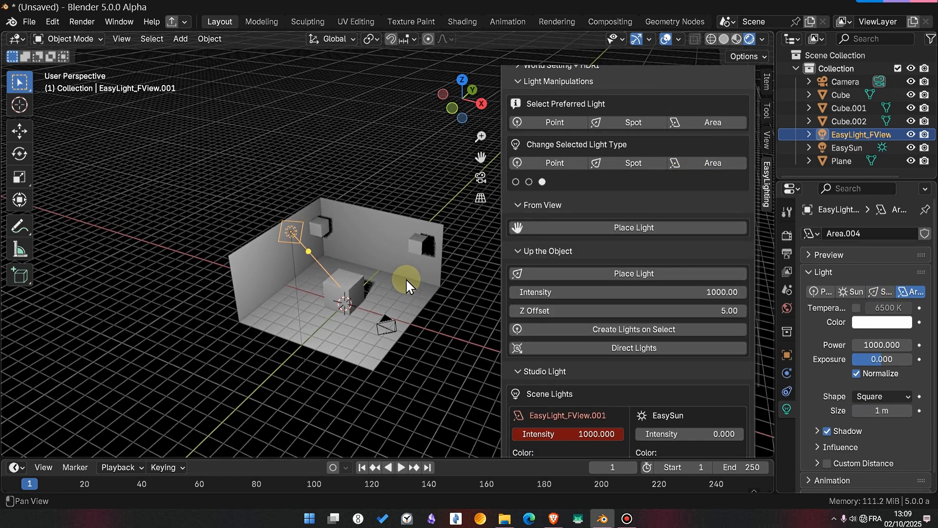
- Duplicate the area light several times, spread the copies above the room, and show the scene in wireframe
key("shift+d")
left_click(310, 219)
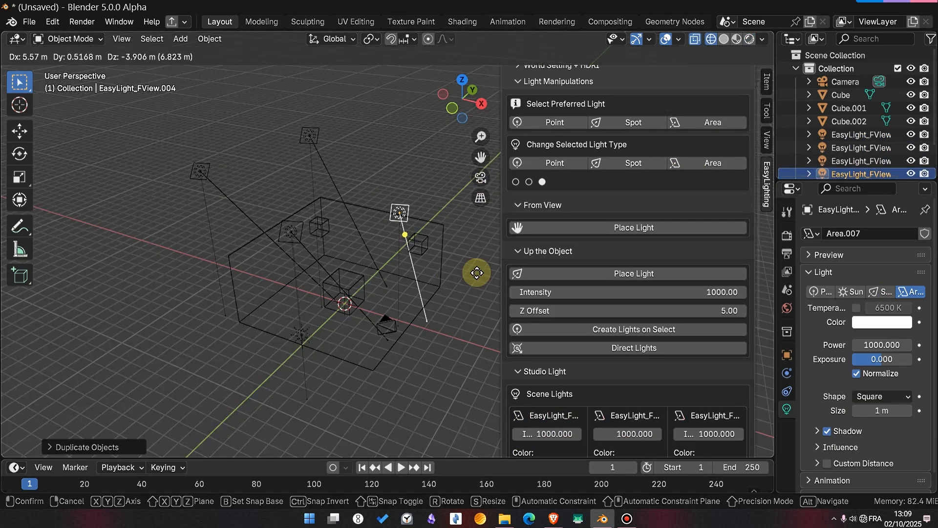
left_click_drag(477, 273, 176, 142, "alt")
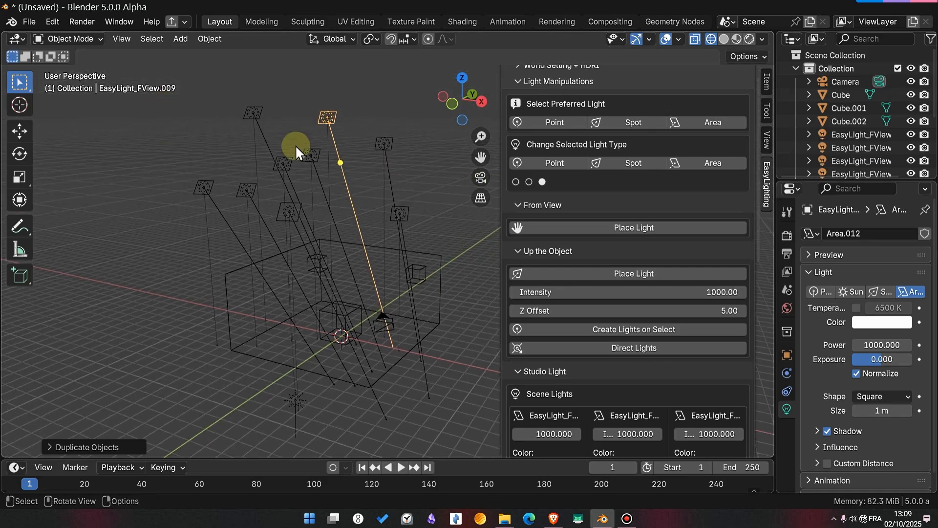
- Select all the duplicated area lights together and convert them to spot lights
left_click_drag(161, 102, 419, 215)
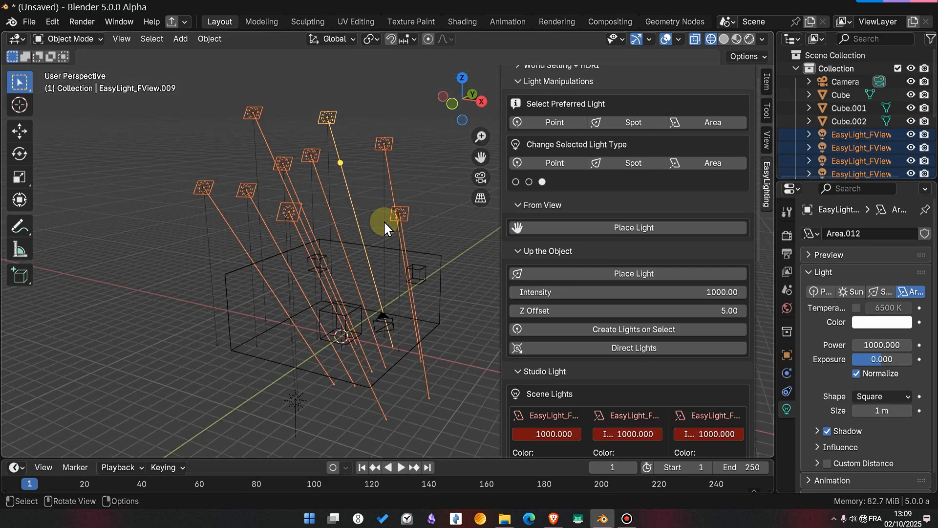
left_click(629, 161)
- Switch the viewport to solid shading and direct the EasyLight_FView.008 spot light at the large cube
left_click(361, 339)
scroll(353, 329, "up", 3)
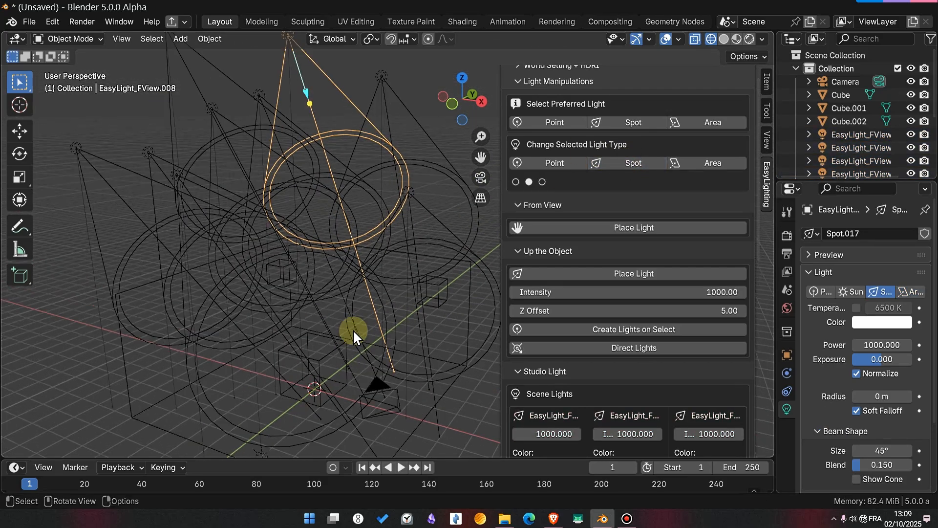
key("z")
left_click(441, 325)
scroll(338, 345, "up", 1)
left_click(286, 382, "shift")
left_click_drag(381, 342, 383, 364, "alt")
scroll(382, 318, "down", 2)
left_click(611, 344)
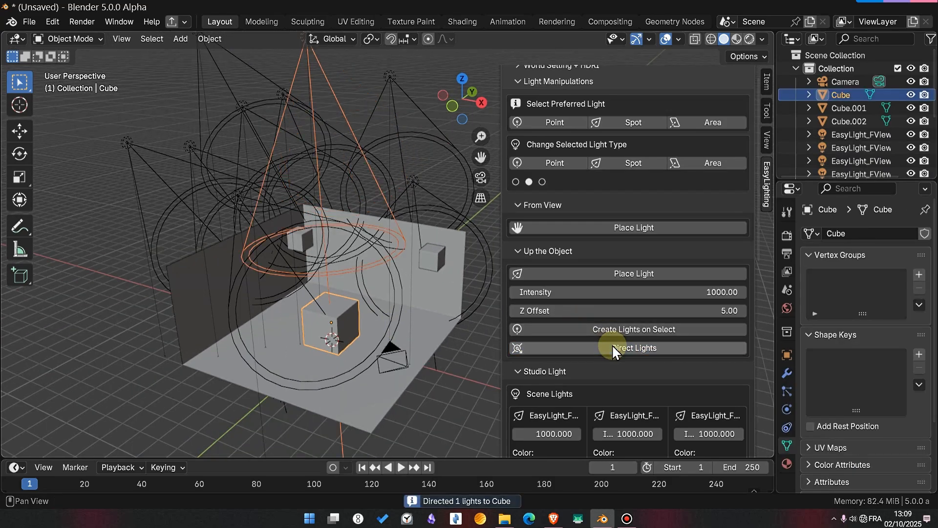
- Select a group of seven spot lights together with the large cube and direct them all at it
left_click_drag(348, 272, 379, 257, "alt")
left_click_drag(284, 124, 432, 189, "shift")
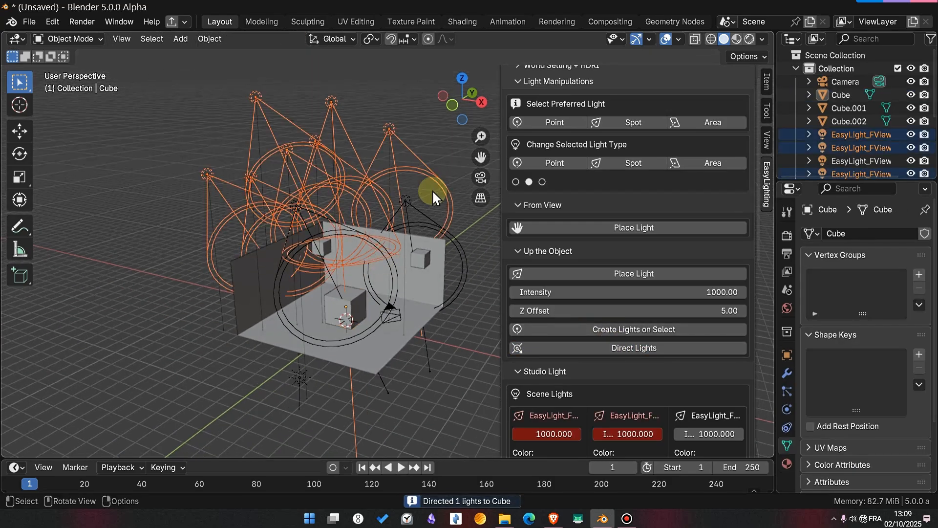
left_click(351, 304, "shift")
left_click(609, 345)
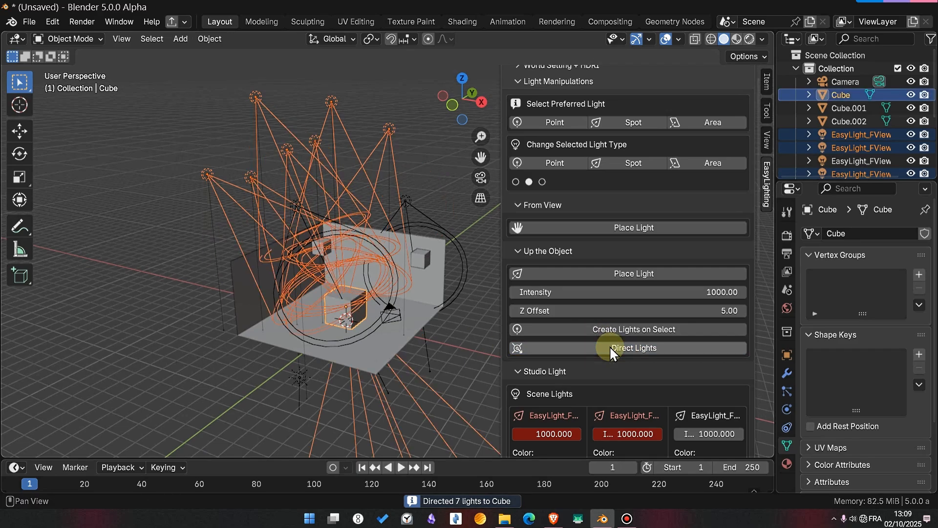
- Switch the viewport to rendered shading and review the lit cube and the Scene Lights list
left_click_drag(371, 278, 383, 295, "alt")
scroll(359, 287, "up", 1)
key("z")
left_click(354, 221)
scroll(362, 280, "up", 2)
scroll(384, 294, "down", 1)
scroll(587, 342, "down", 12)
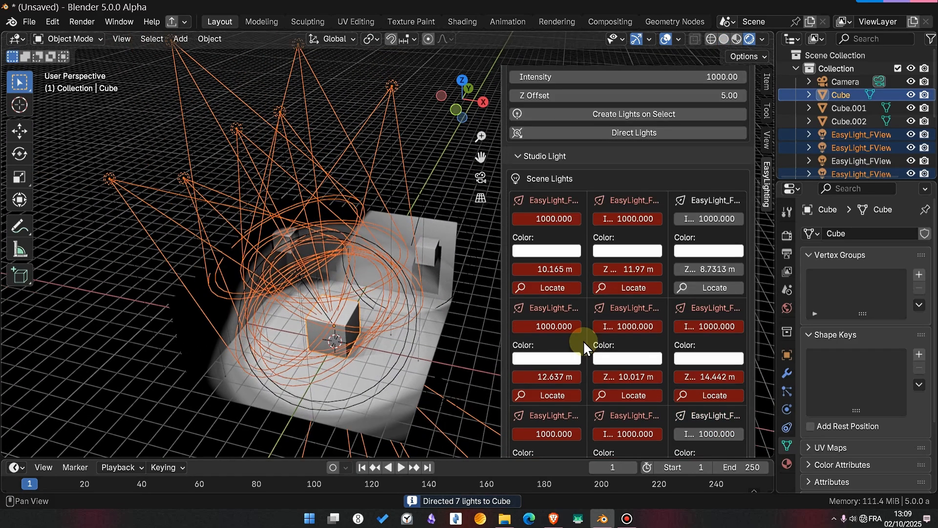
scroll(586, 336, "up", 1)
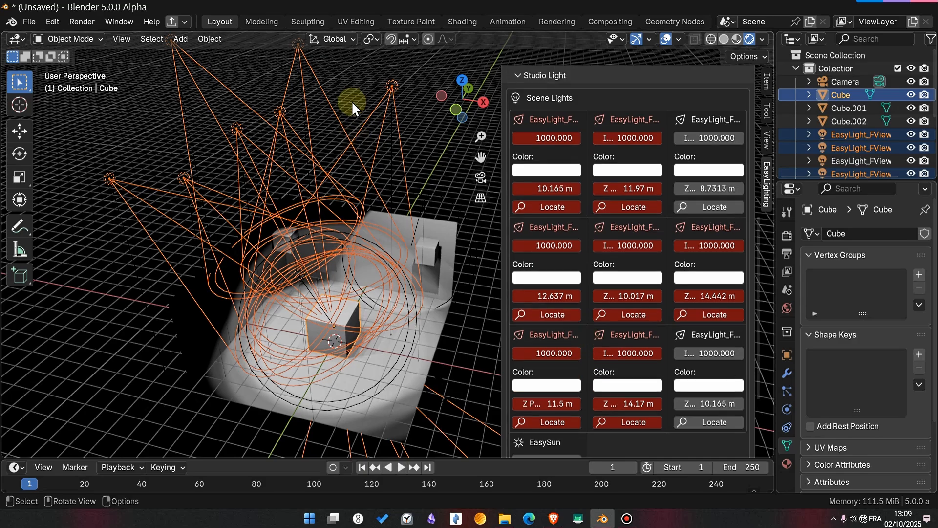
- Set the EasyLight_FView.008 spot light's intensity to 992.8 and its color to amber yellow in Studio Light
left_click(371, 193)
middle_click_drag(371, 194, 374, 206, "shift")
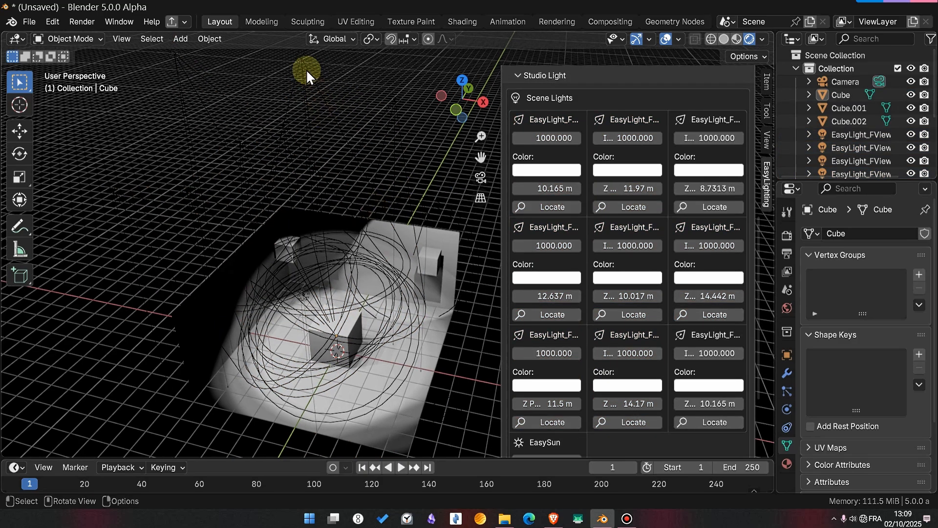
left_click(300, 58)
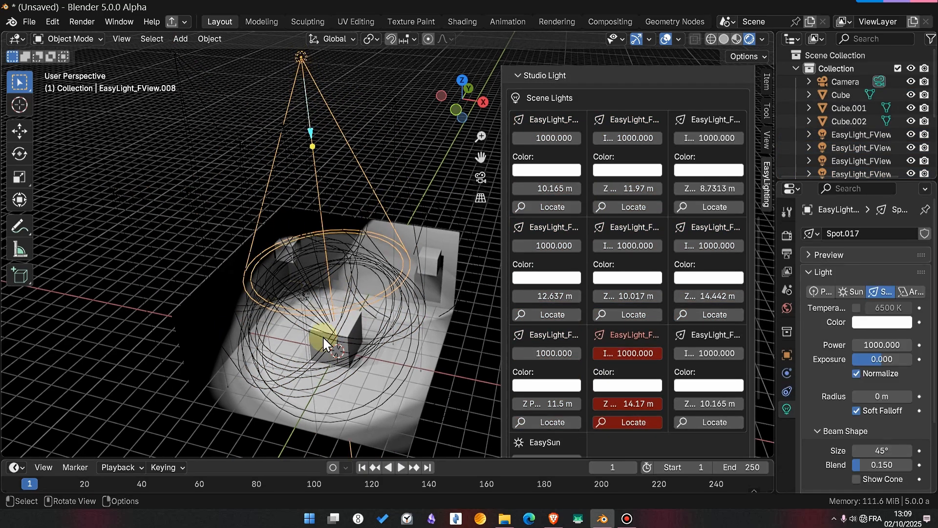
scroll(643, 363, "down", 2)
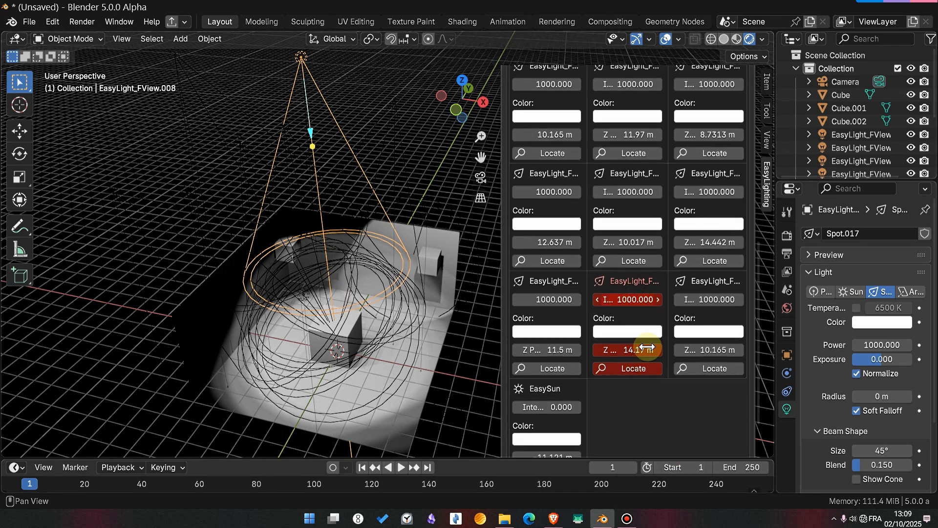
left_click_drag(503, 295, 474, 312)
left_click_drag(628, 299, 578, 333)
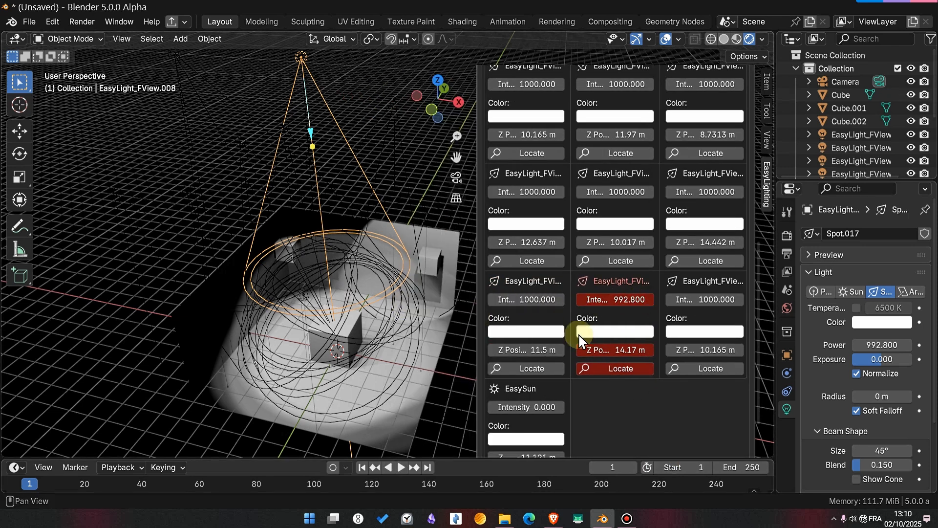
left_click(597, 333)
left_click_drag(638, 201, 599, 215)
- Select the EasyLight_FView.006 spot light and widen the EasyLighting sidebar until the full light names are readable
left_click(181, 140)
left_click(186, 133)
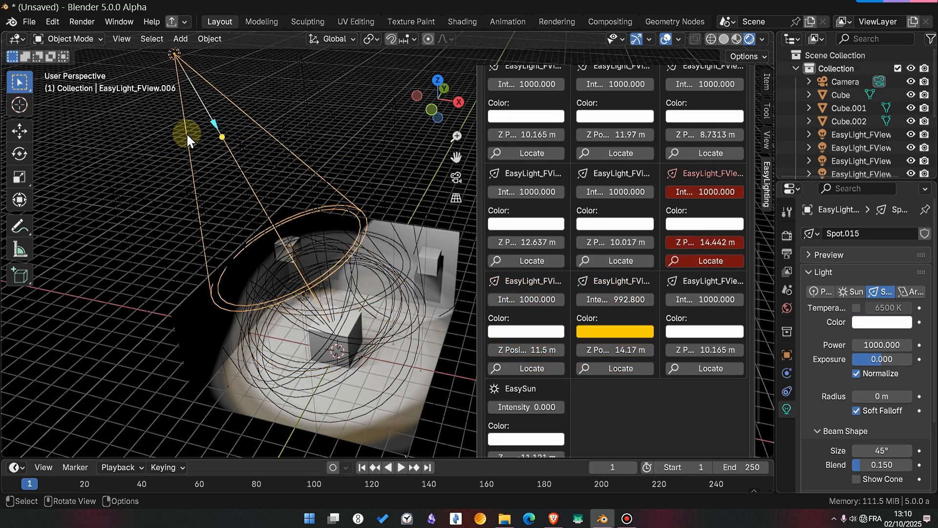
scroll(705, 227, "up", 8)
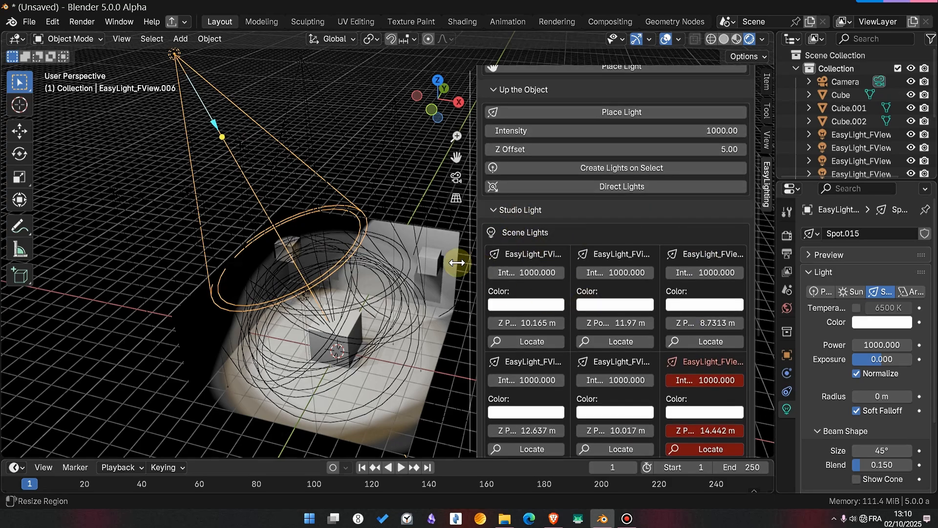
left_click_drag(475, 263, 425, 263)
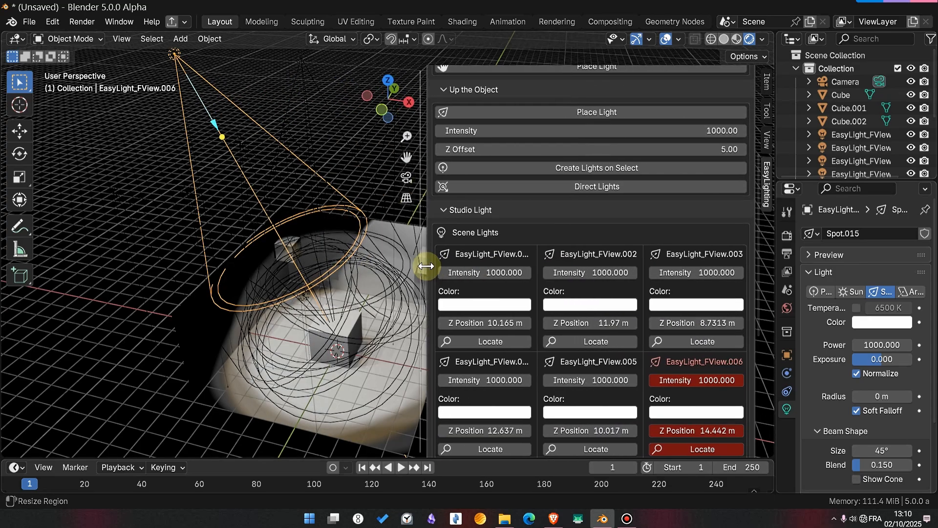
scroll(700, 265, "down", 9)
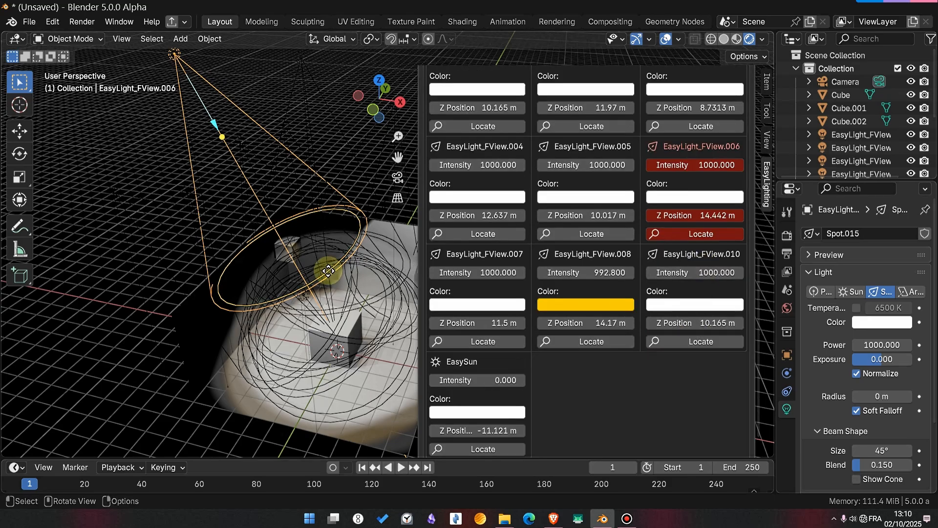
scroll(649, 274, "up", 3)
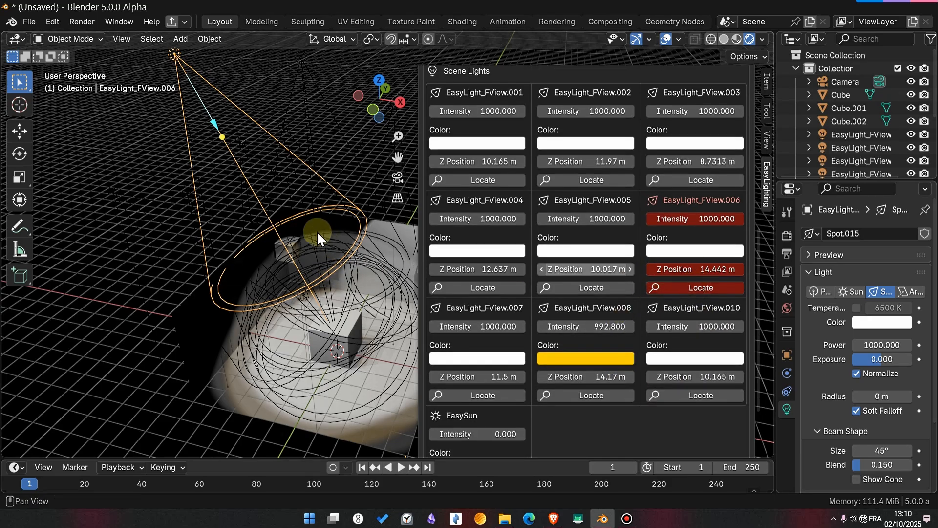
middle_click_drag(349, 242, 289, 259, "shift")
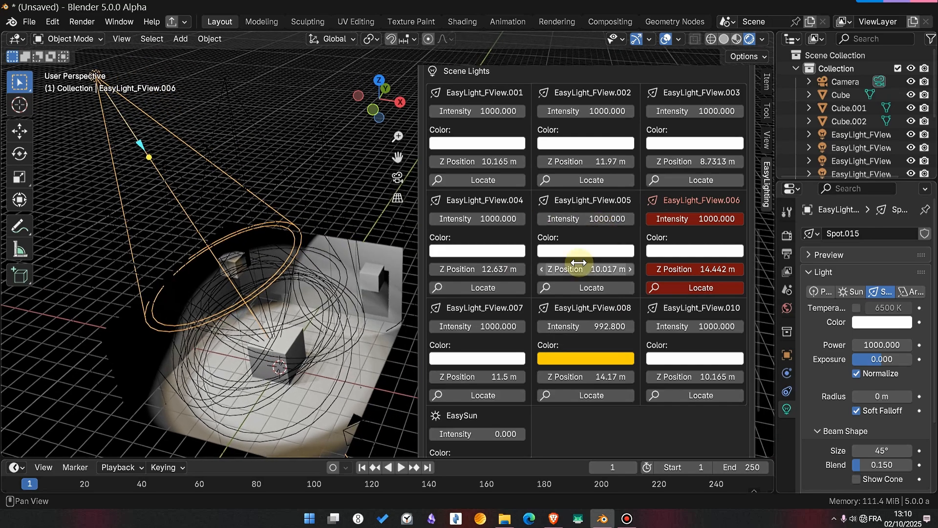
- Locate the EasyLight_FView.002 spot light from the Scene Lights list and inspect the scene around it
scroll(530, 221, "up", 5)
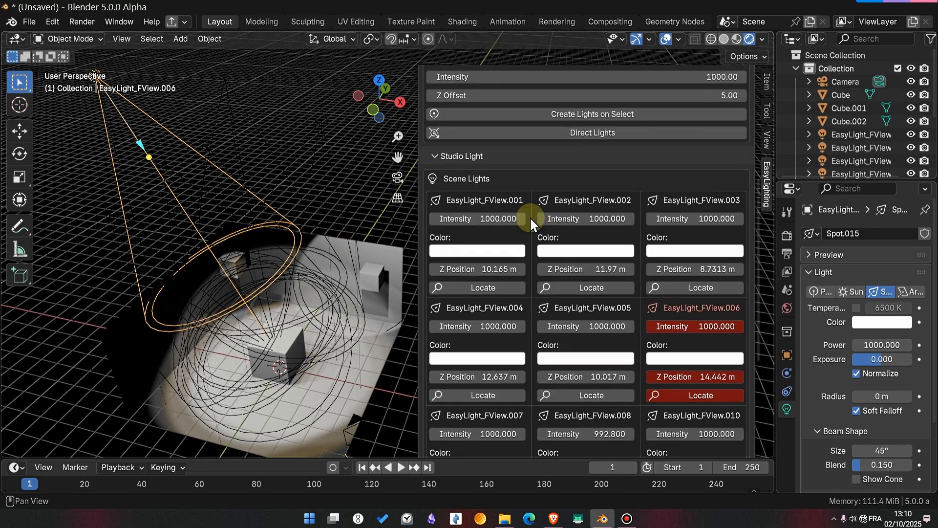
left_click(567, 285)
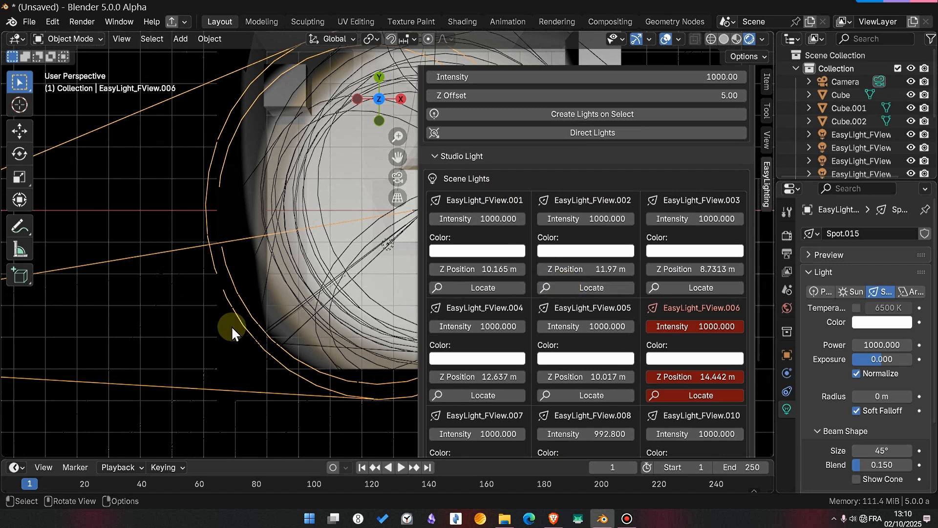
scroll(313, 349, "down", 3)
middle_click_drag(323, 336, 323, 294)
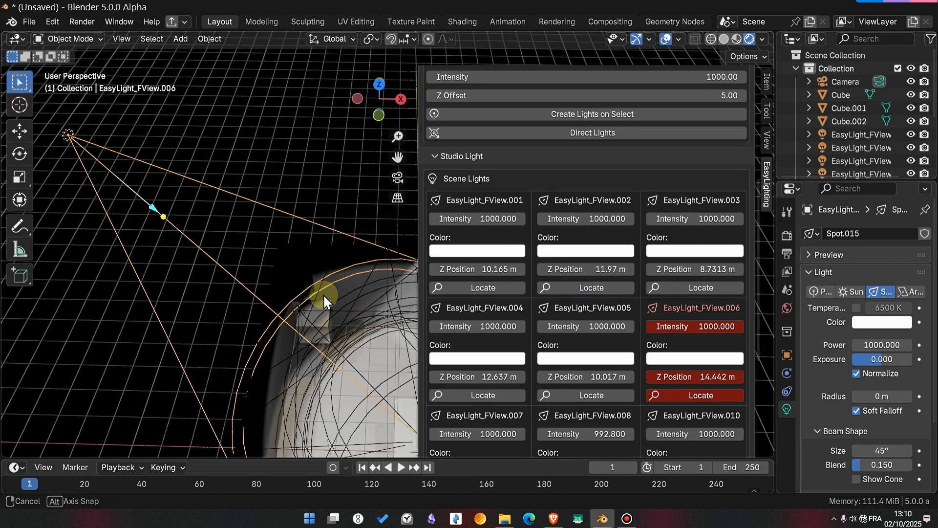
- Locate the EasyLight_FView.001 spot light from the Scene Lights list and inspect its position relative to the room
left_click(479, 287)
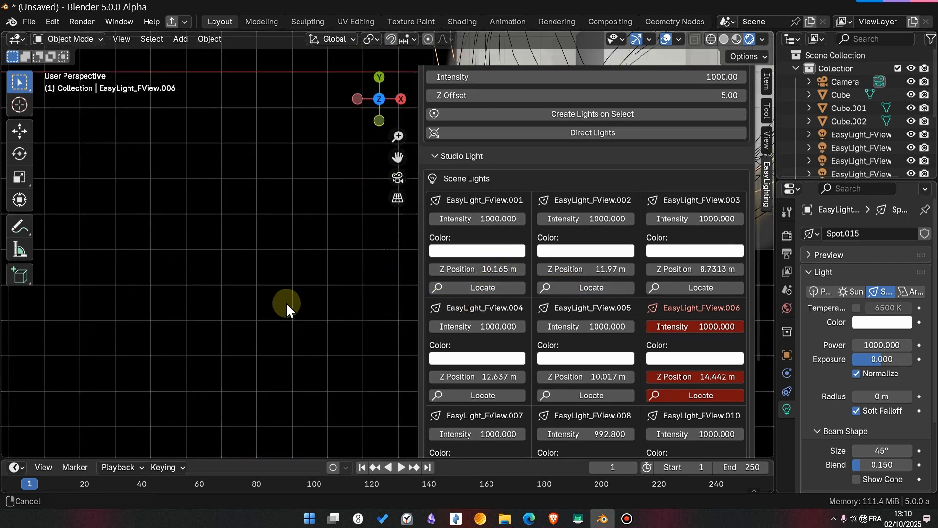
middle_click_drag(268, 350, 371, 234)
left_click(494, 290)
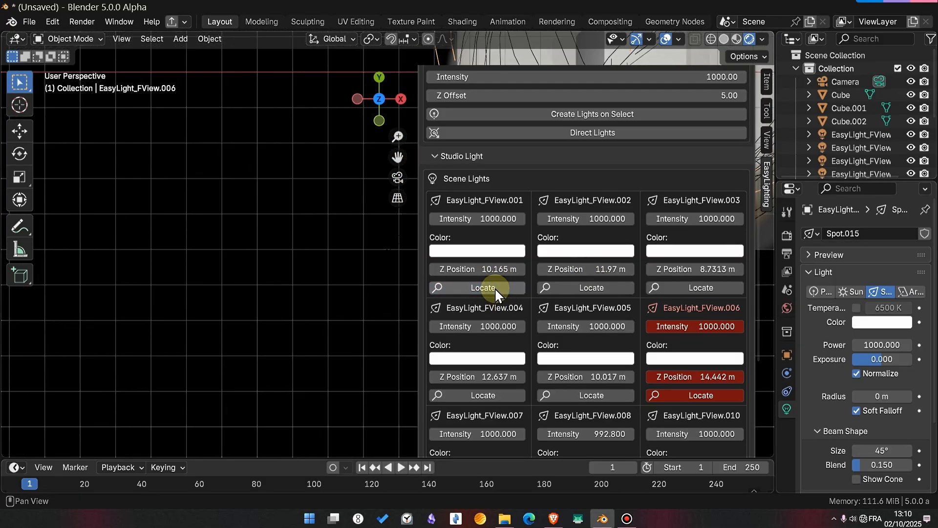
middle_click_drag(263, 337, 321, 380, "shift")
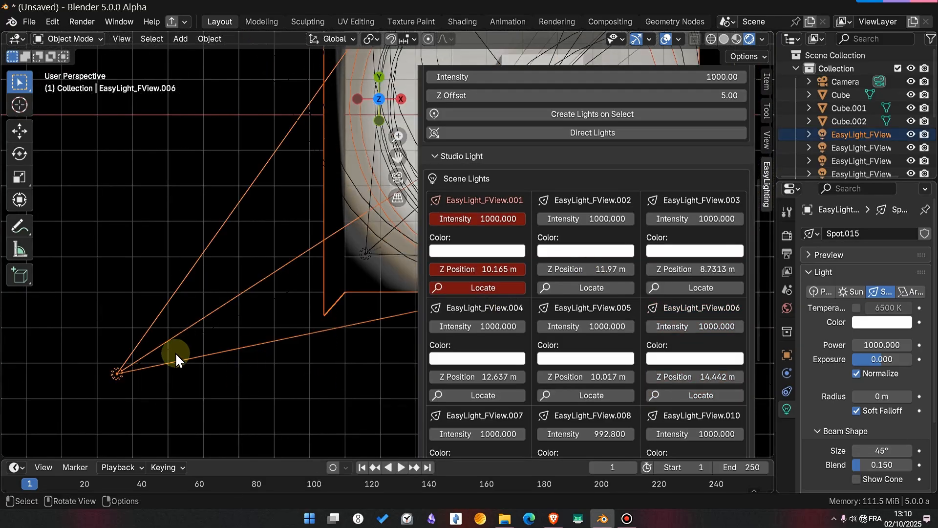
middle_click_drag(120, 371, 283, 302)
scroll(289, 302, "down", 5)
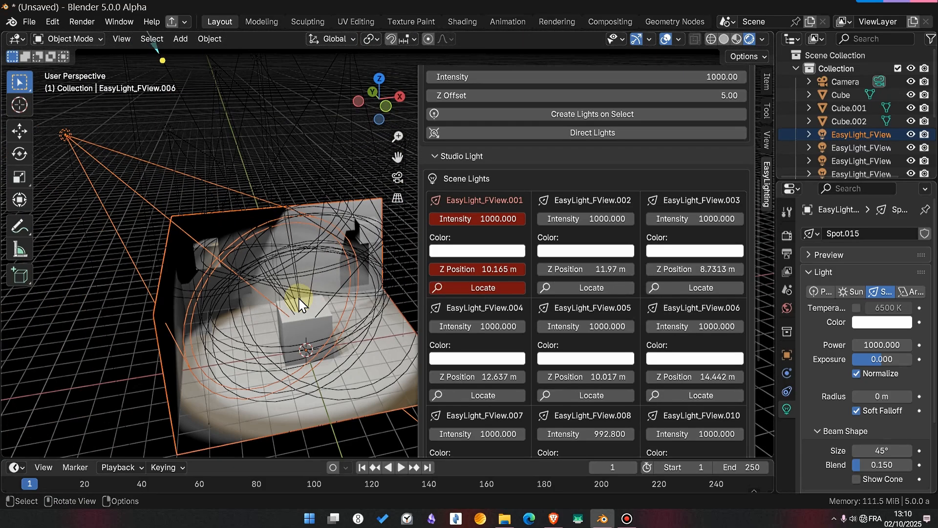
scroll(567, 218, "up", 10)
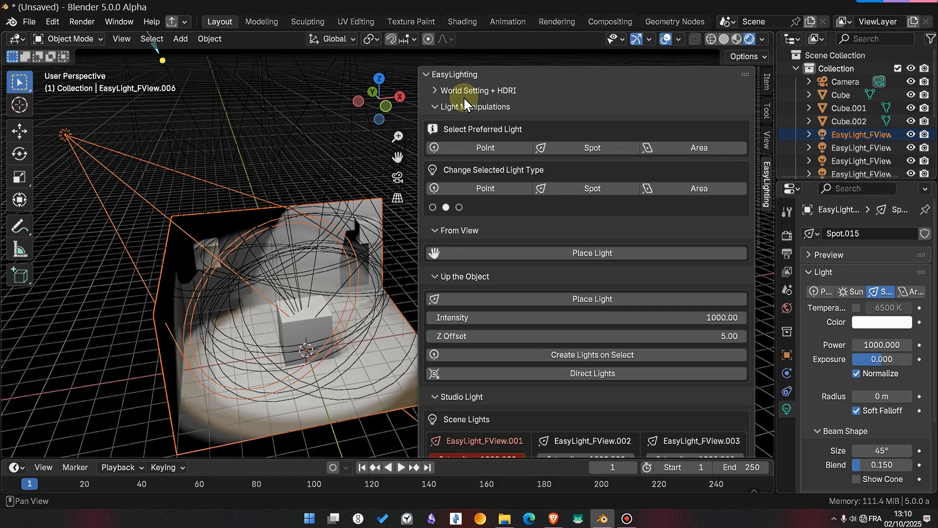
scroll(531, 230, "down", 15)
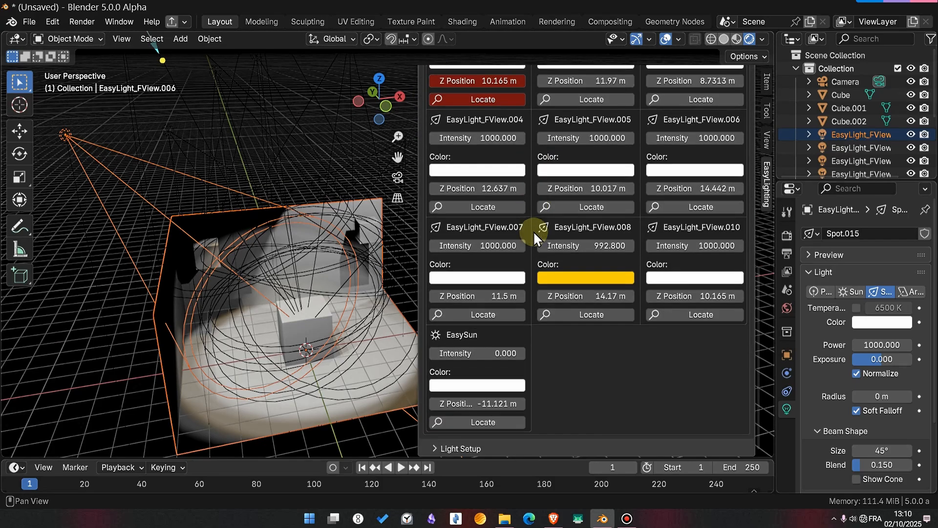
scroll(531, 232, "up", 8)
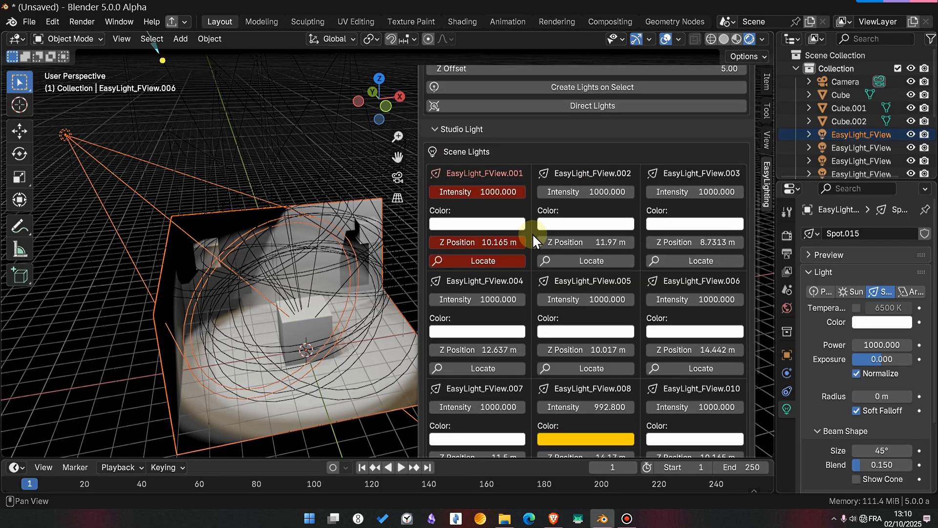
scroll(533, 240, "up", 10)
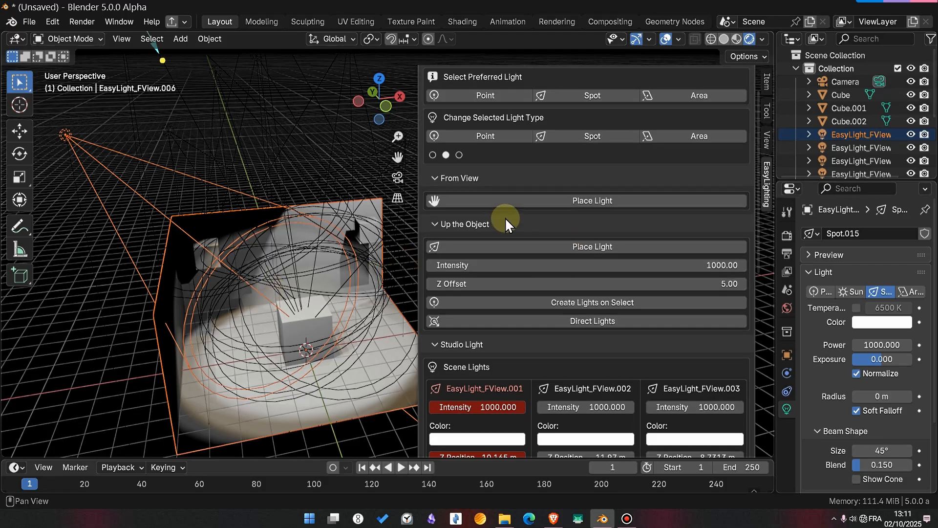
scroll(306, 316, "down", 3)
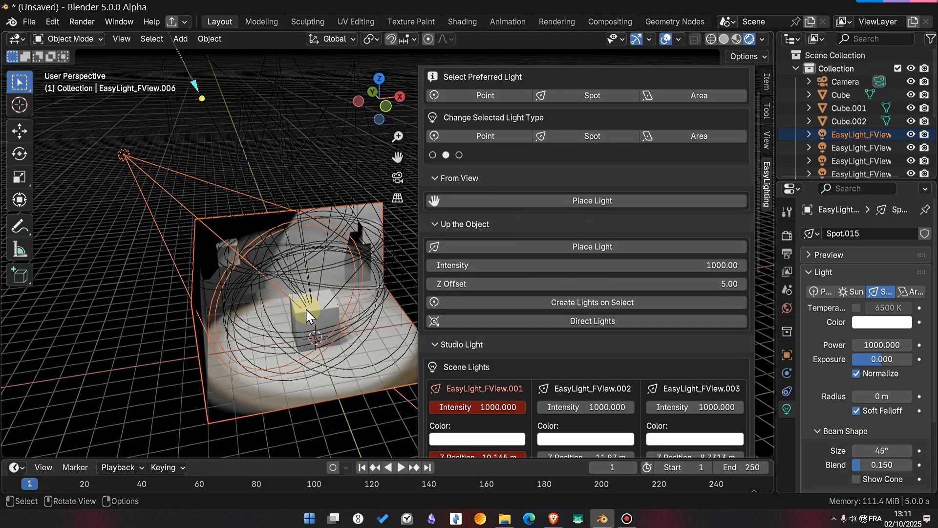
- Delete all the EasyLight_FView lights around the room
middle_click_drag(305, 307, 126, 153)
key("a")
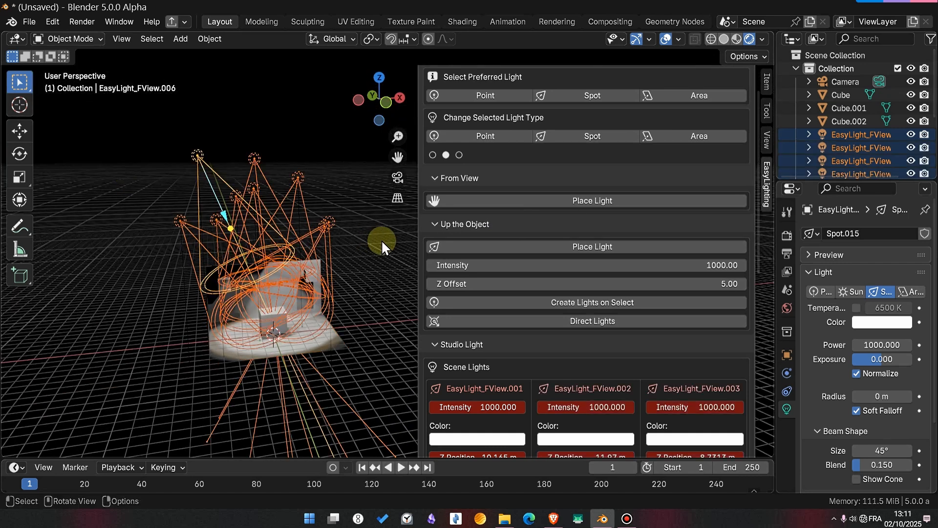
key("x")
left_click(332, 248)
- Place a spot light above the central cube using Up the Object and convert it to an area light
scroll(220, 342, "up", 4)
left_click(171, 394)
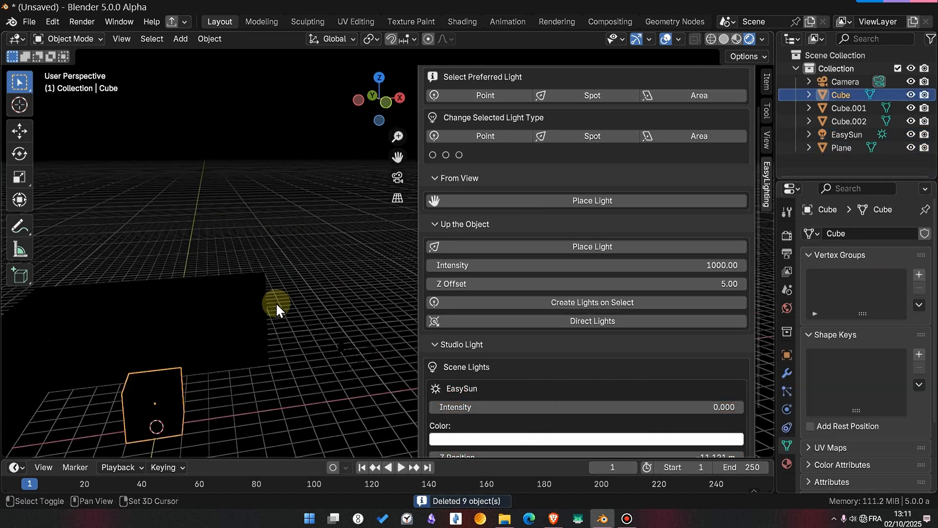
middle_click_drag(275, 302, 335, 256, "shift")
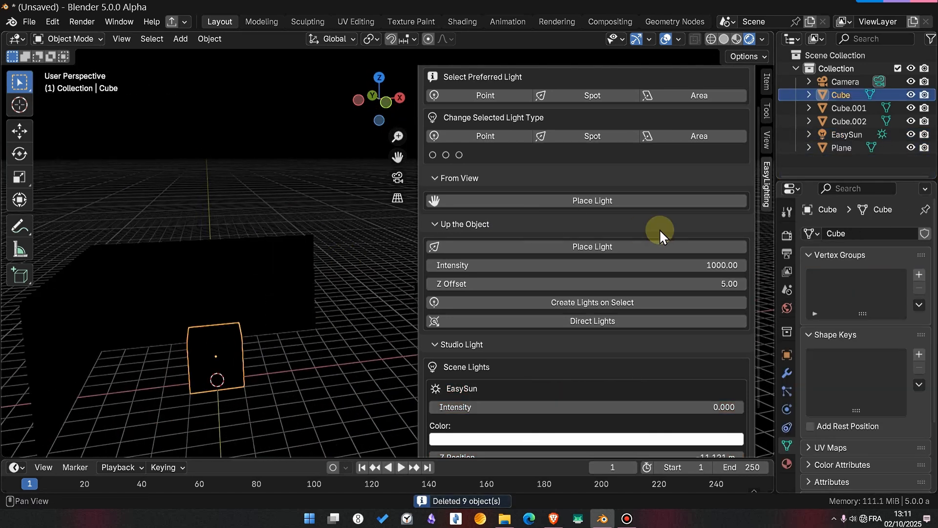
left_click(607, 248)
scroll(643, 153, "up", 2)
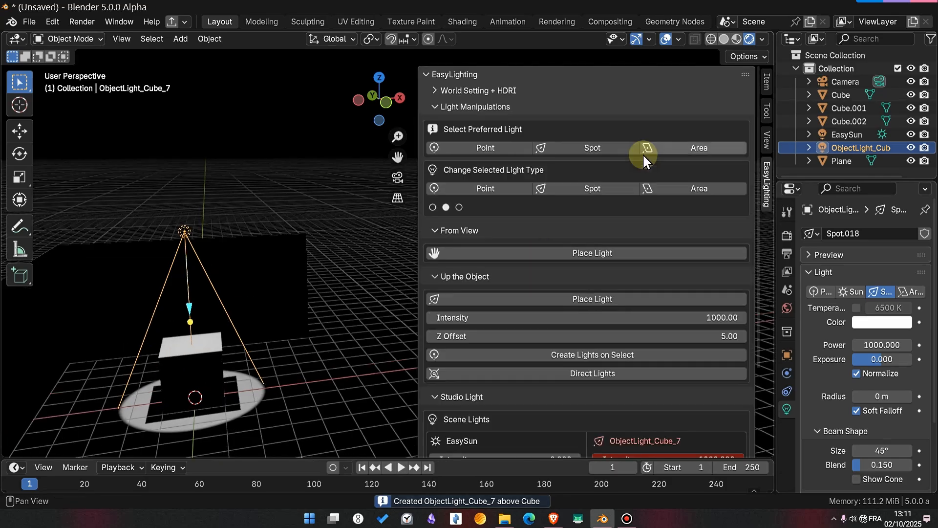
left_click(686, 187)
scroll(238, 347, "down", 2)
middle_click_drag(236, 356, 212, 365)
scroll(220, 362, "up", 2)
middle_click_drag(234, 359, 299, 334, "shift")
middle_click_drag(297, 342, 318, 359, "shift")
scroll(318, 359, "up", 2)
scroll(820, 386, "down", 1)
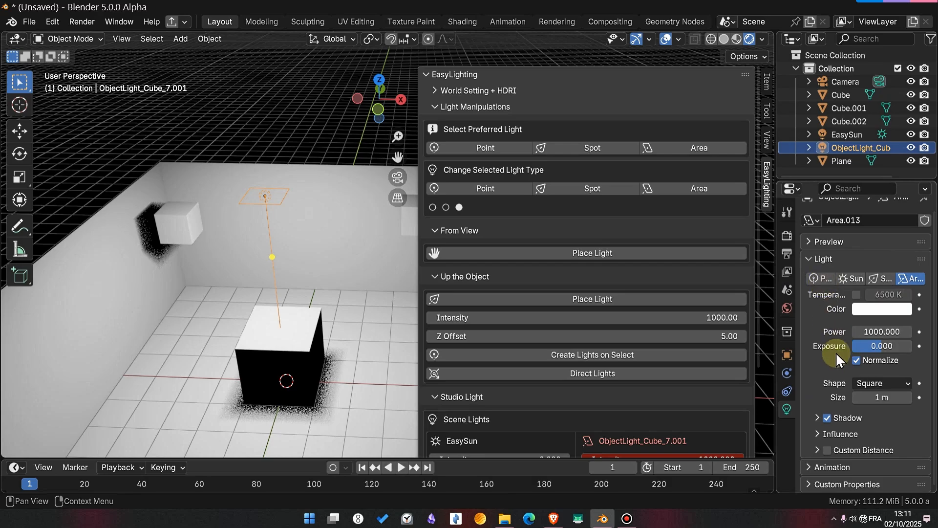
- Collapse the Studio Light and Light Manipulations sections of EasyLighting and expand Light Setup
scroll(635, 327, "down", 4)
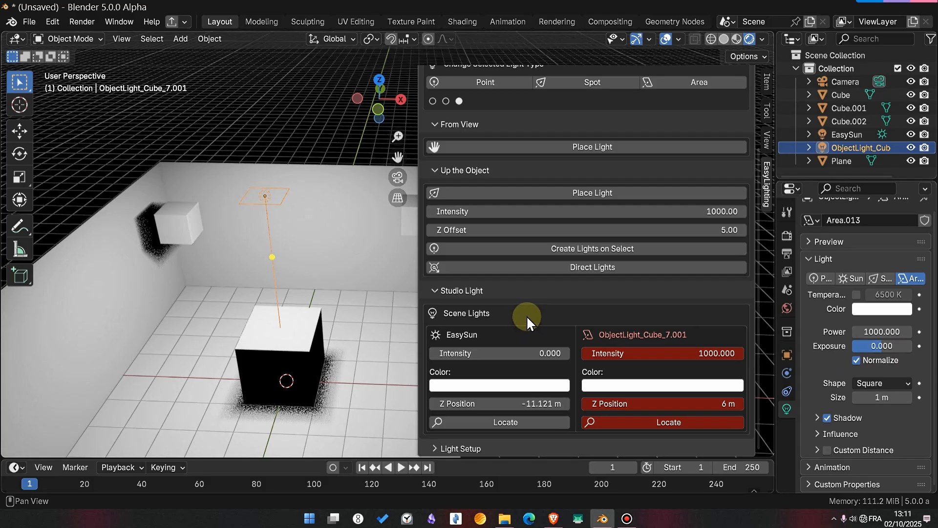
left_click(496, 291)
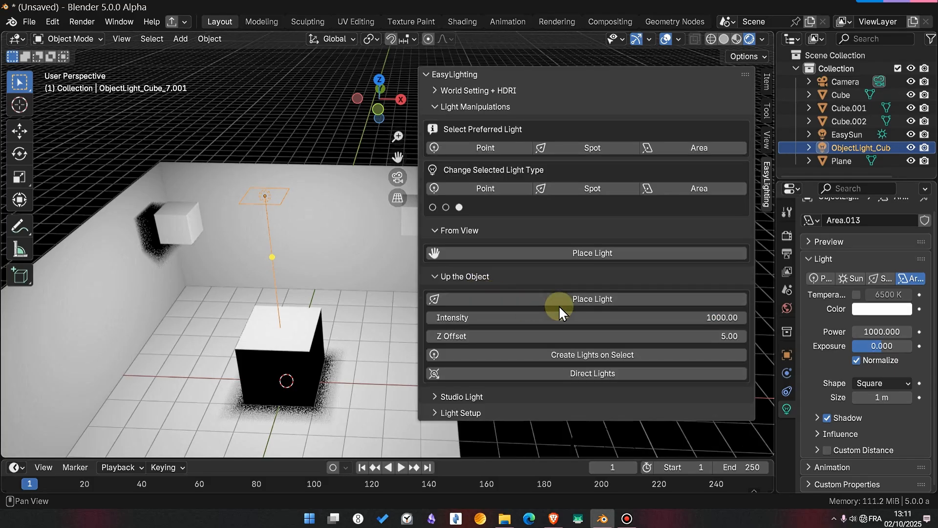
left_click(464, 109)
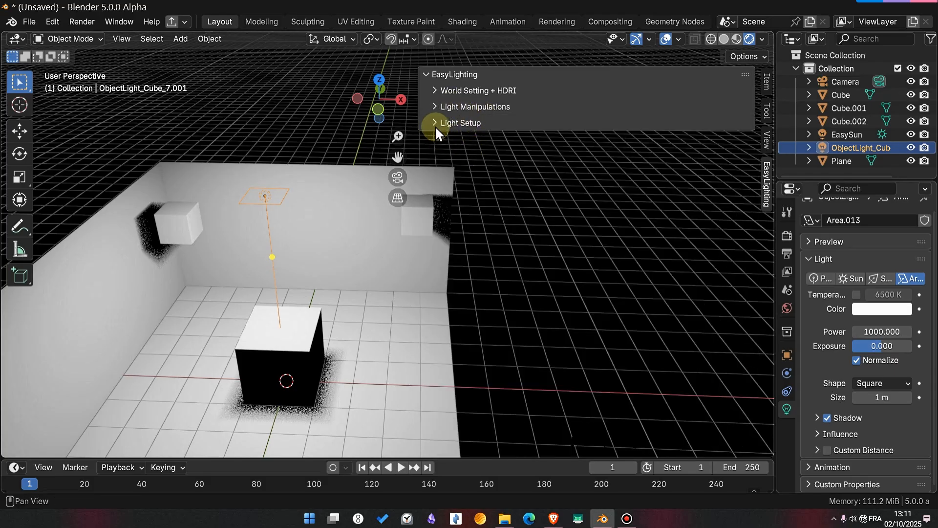
left_click(458, 124)
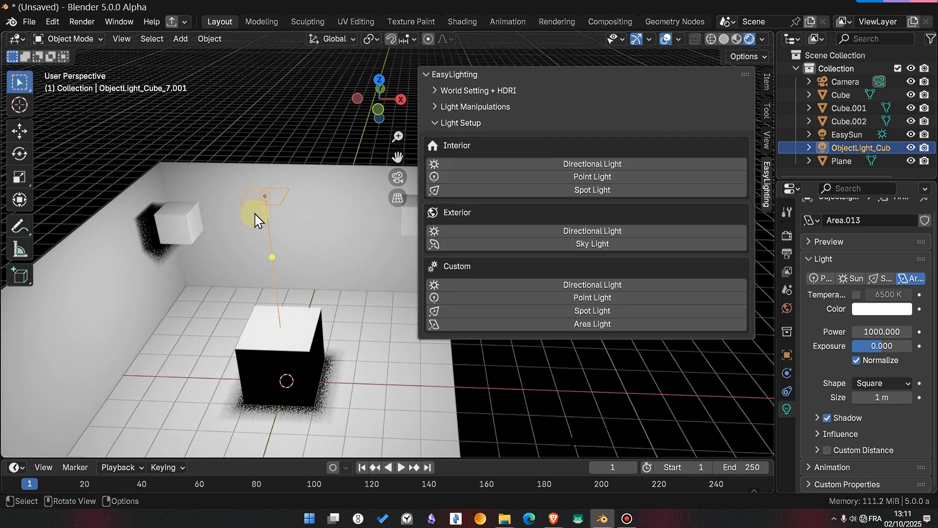
- Delete the area light above the cube and add an interior directional light from Light Setup
key("x")
left_click(280, 200)
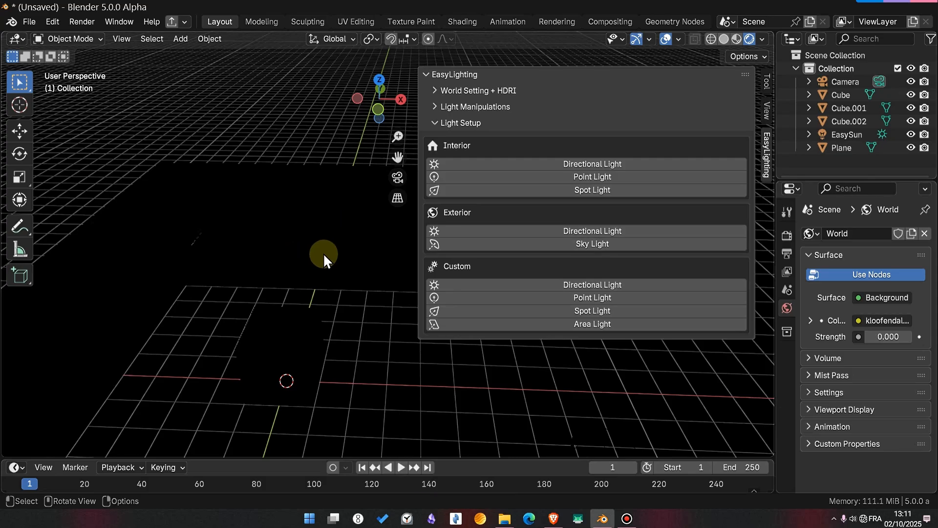
middle_click_drag(318, 283, 331, 224, "shift")
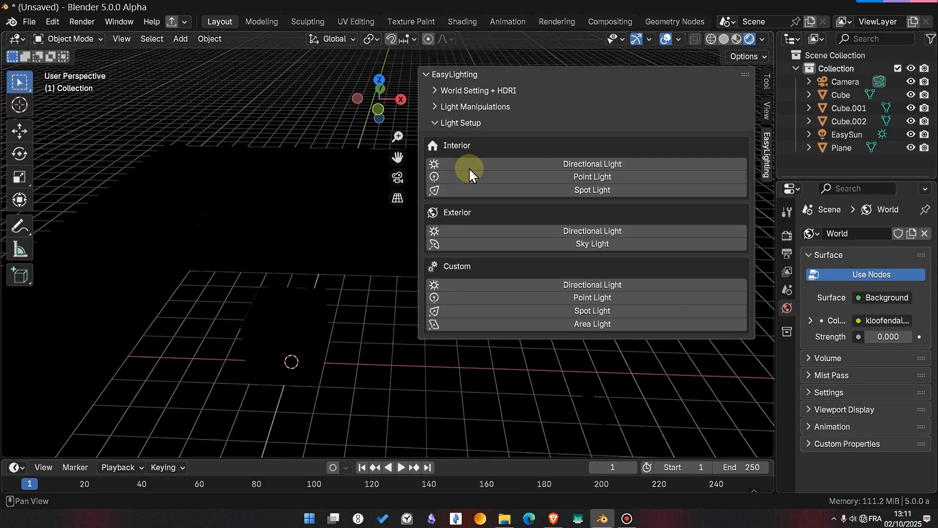
left_click(609, 165)
middle_click_drag(209, 307, 251, 310)
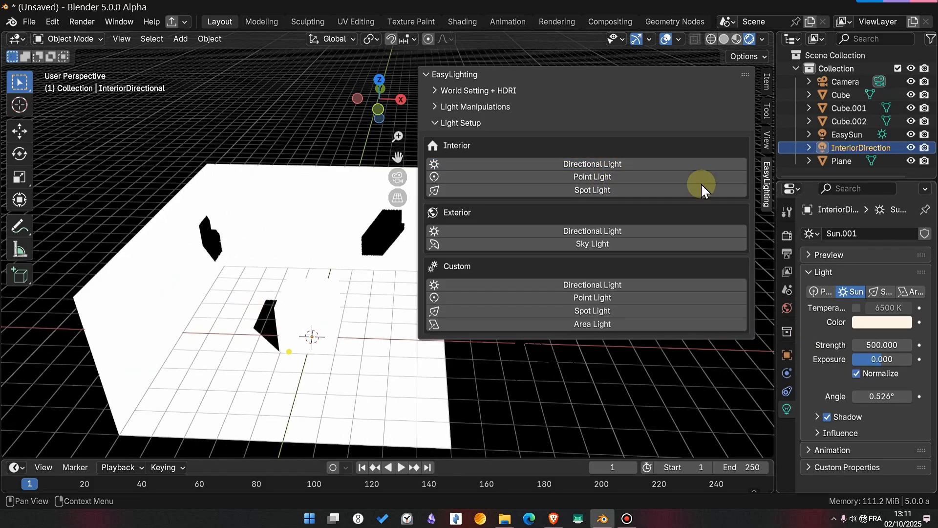
- Set the InteriorDirectional light's intensity to 2 in the Studio Light scene list
left_click(438, 106)
scroll(541, 293, "down", 7)
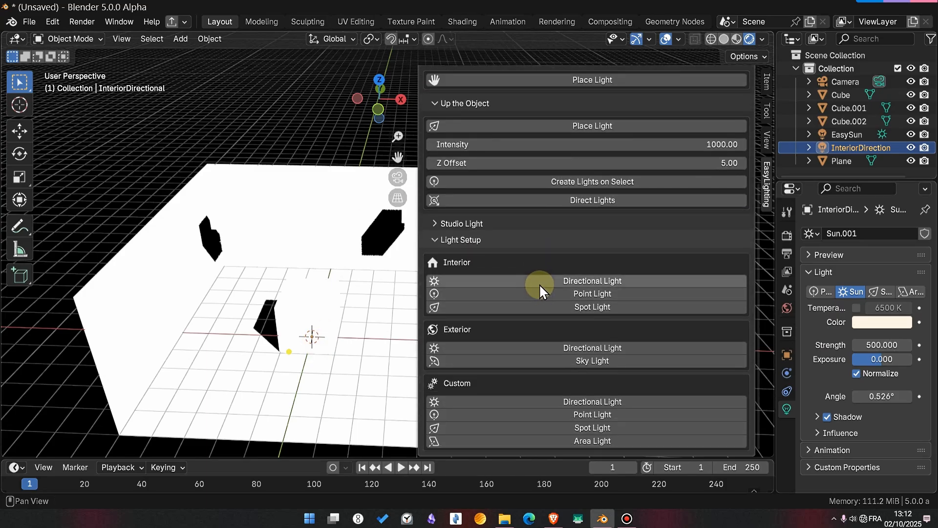
left_click(442, 223)
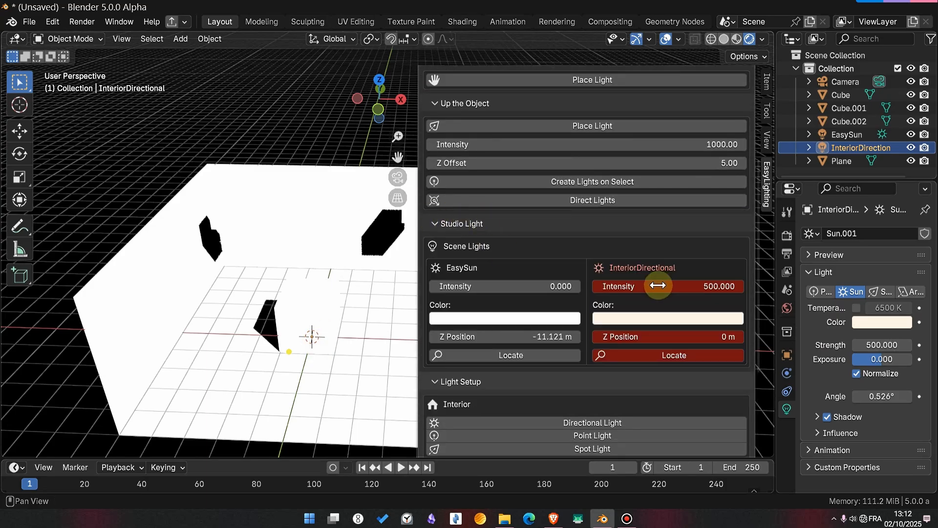
left_click(695, 287)
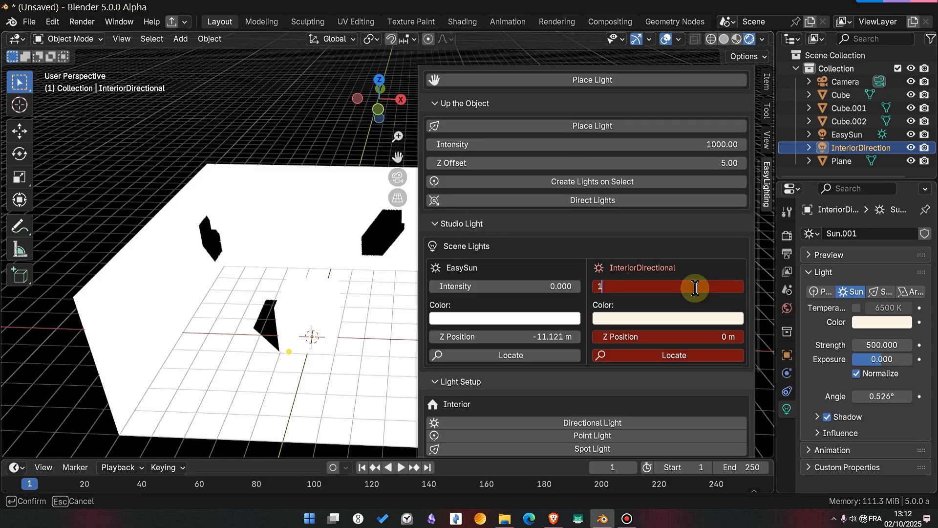
key("Return")
left_click_drag(694, 287, 698, 287)
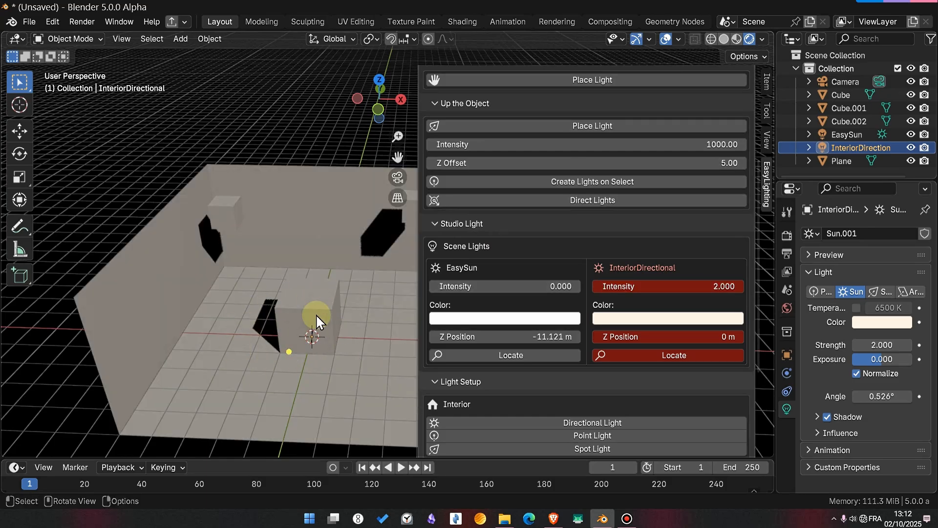
- Delete the InteriorDirectional light and leave only the Light Setup section of EasyLighting expanded
left_click(441, 221)
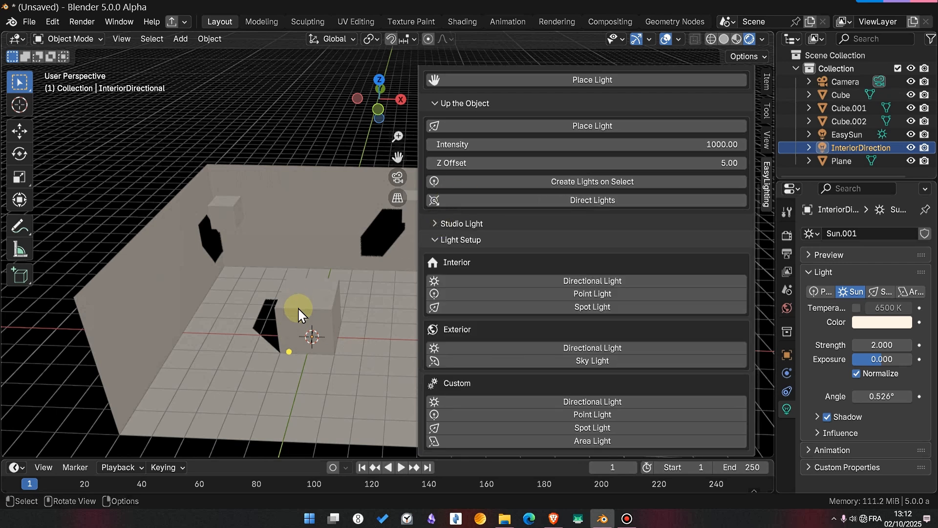
middle_click_drag(297, 307, 309, 301)
key("x")
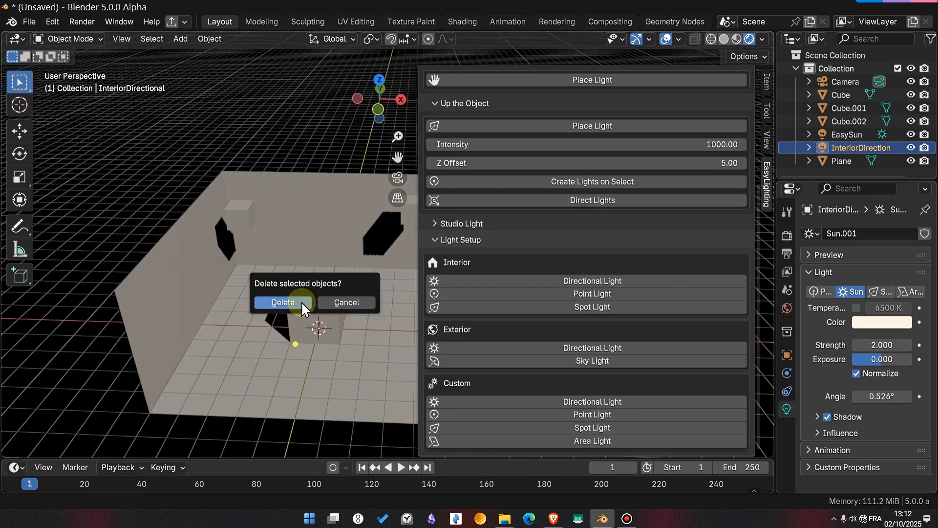
key("Return")
left_click(473, 238)
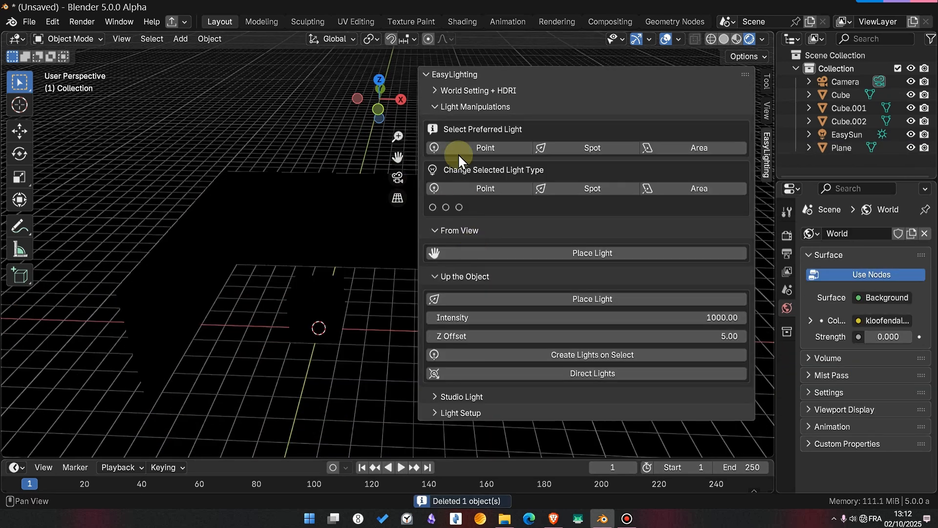
left_click(449, 108)
left_click(459, 123)
scroll(342, 318, "up", 4)
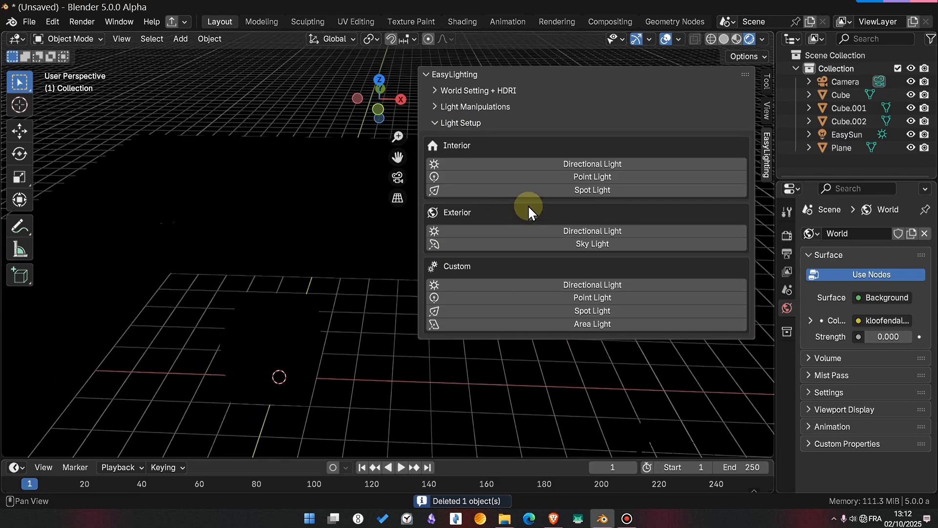
- Add an interior point light to the room, then delete it
left_click(485, 177)
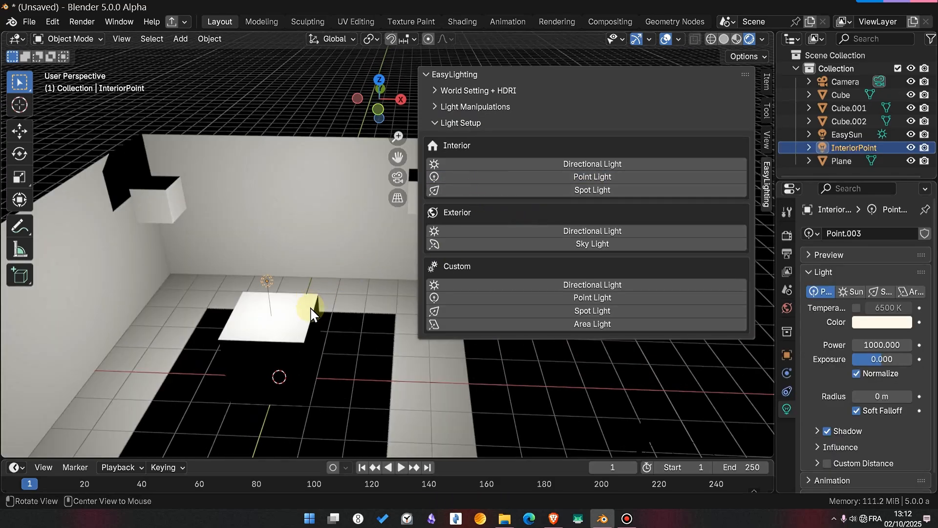
left_click_drag(310, 308, 328, 279, "alt")
key("Delete")
- Add an interior spot light to the room, then delete it
left_click(580, 193)
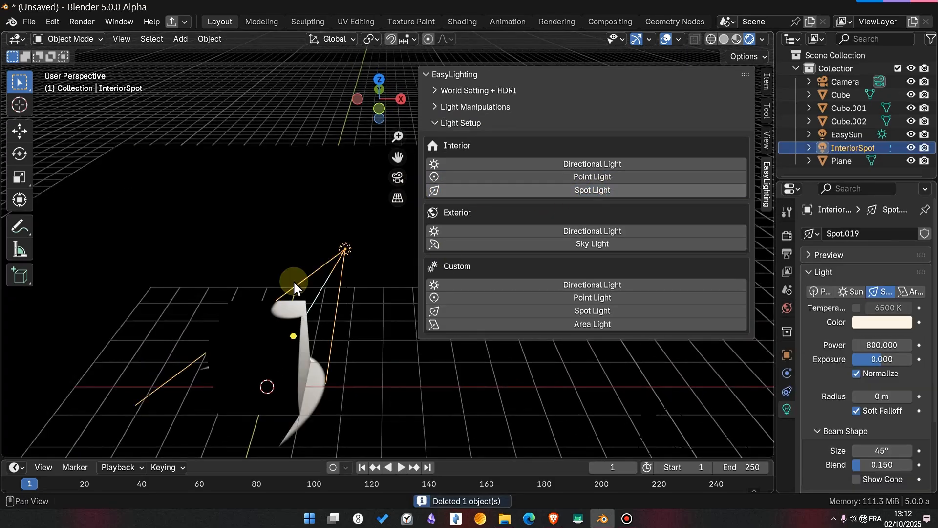
key("x")
left_click(311, 325)
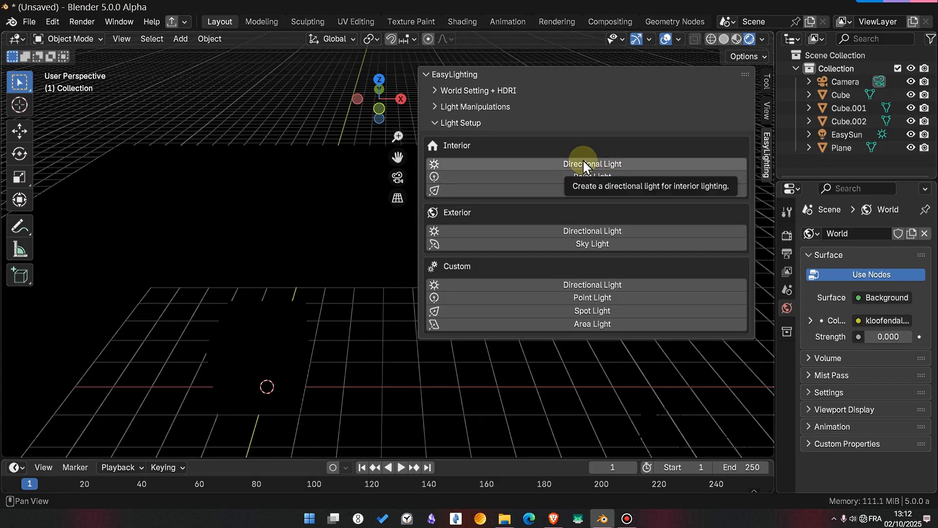
- Add an interior directional light to the room from Light Setup
left_click(595, 165)
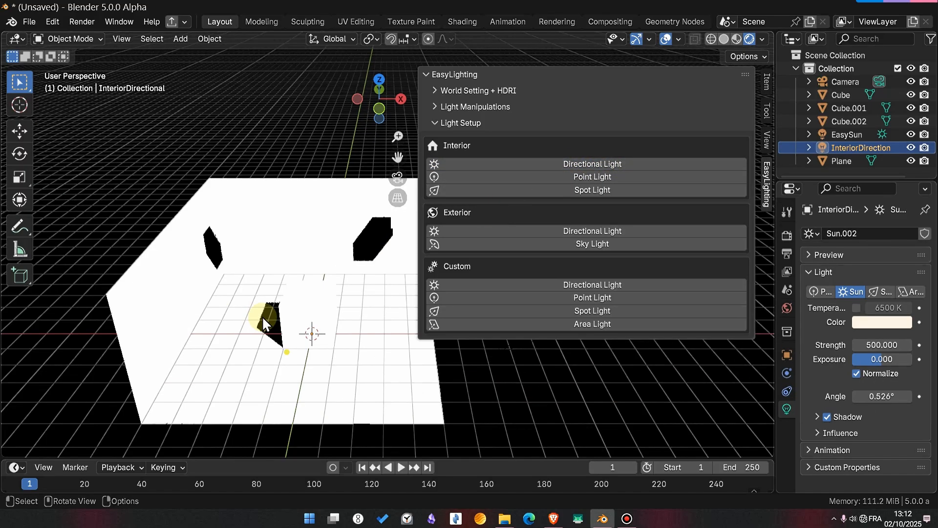
middle_click_drag(367, 335, 324, 348)
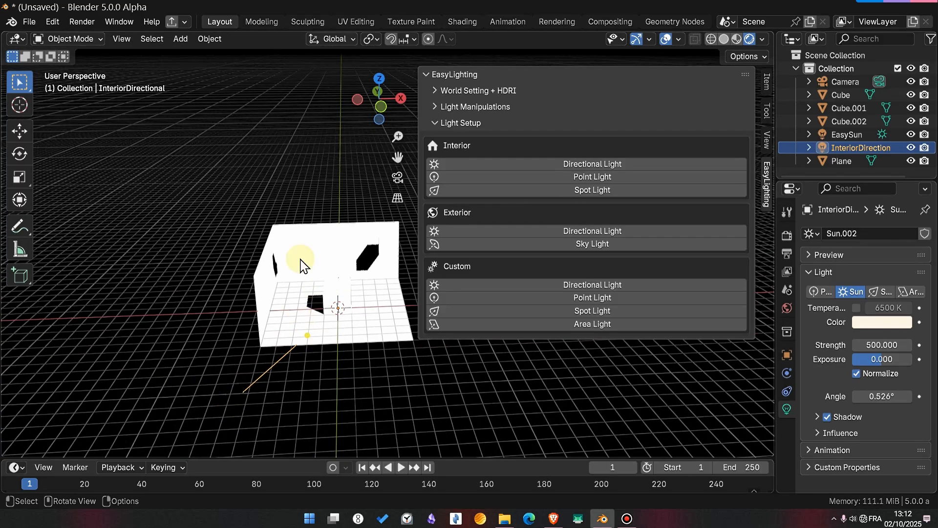
- Edit the room's Plane mesh in solid shading and fill triangular faces across its open top and front from the adjoining edges
left_click(324, 228)
key("Tab")
scroll(326, 232, "up", 1)
key("z")
left_click(349, 244)
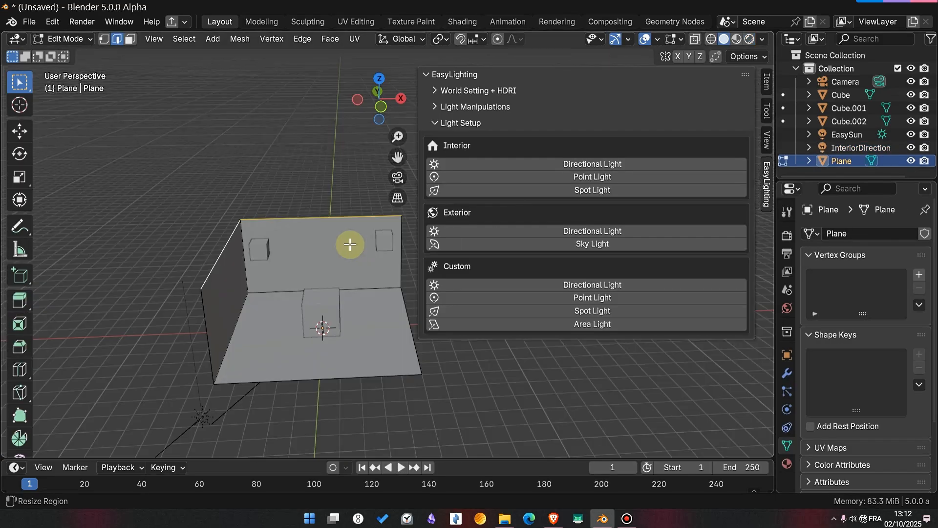
left_click(217, 264)
left_click(207, 304, "shift")
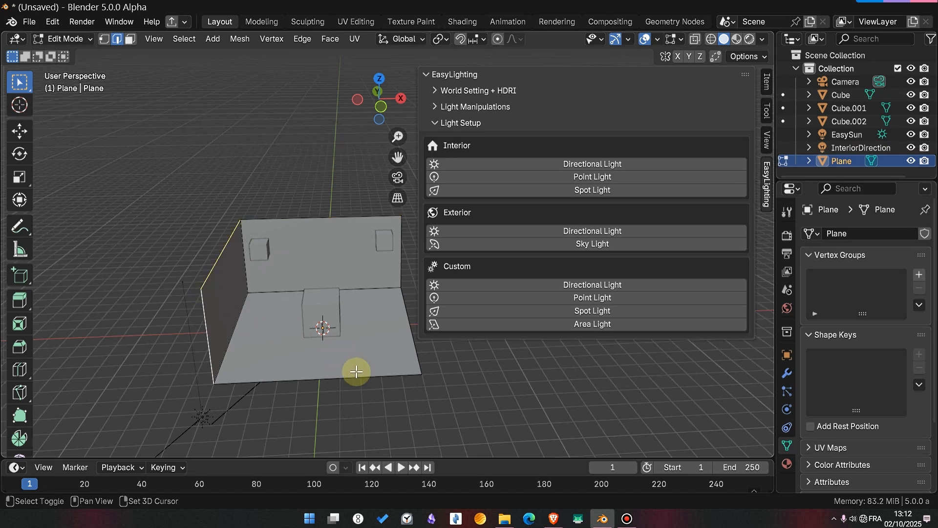
middle_click_drag(356, 371, 307, 269)
key("Tab")
key("Tab")
- Inset the left wall's face from outside and scale the inset face along Y
key("3")
left_click(240, 323)
middle_click_drag(310, 308, 328, 293, "shift")
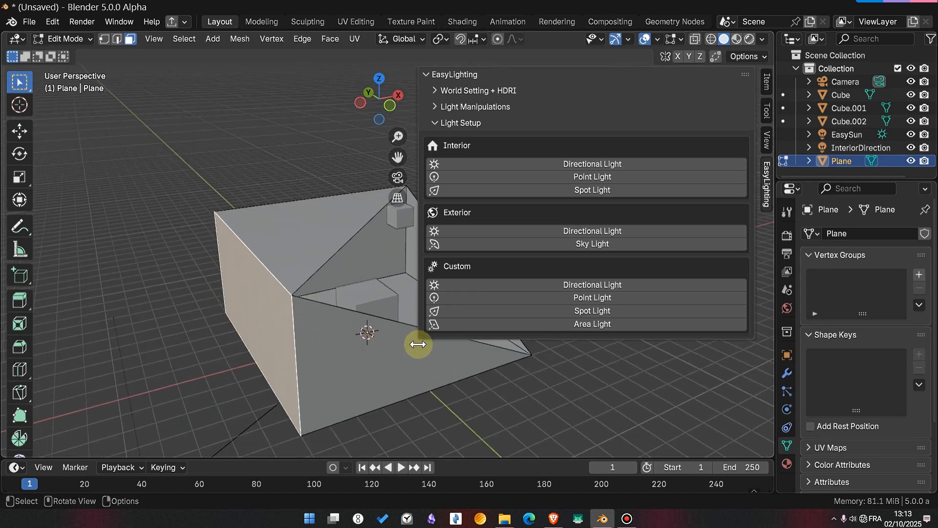
key("i")
left_click(415, 355)
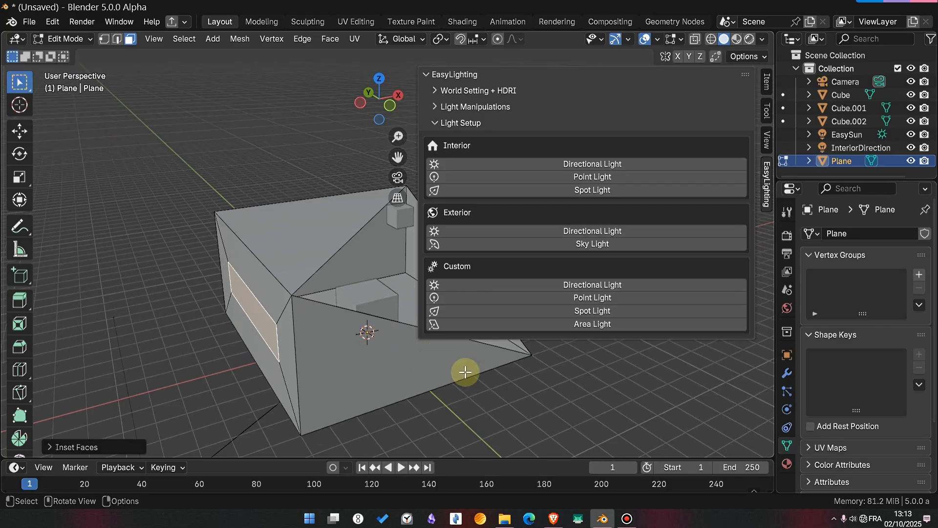
key("s")
key("y")
left_click(369, 337)
- Delete the inset face to cut a window opening in the left wall
middle_click_drag(336, 313, 377, 295)
key("x")
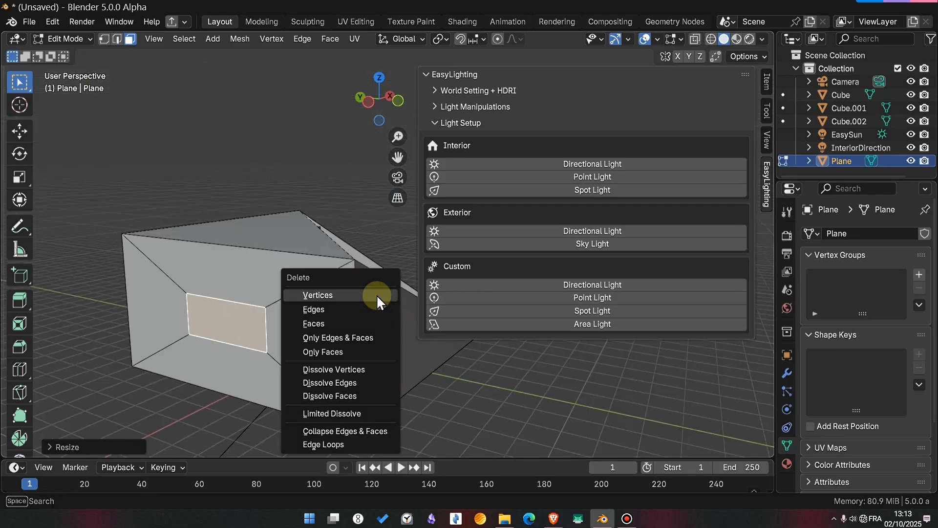
left_click(324, 324)
mouse_move(320, 342)
middle_mouse_down()
mouse_move(302, 362)
mouse_move(336, 346)
middle_mouse_up()
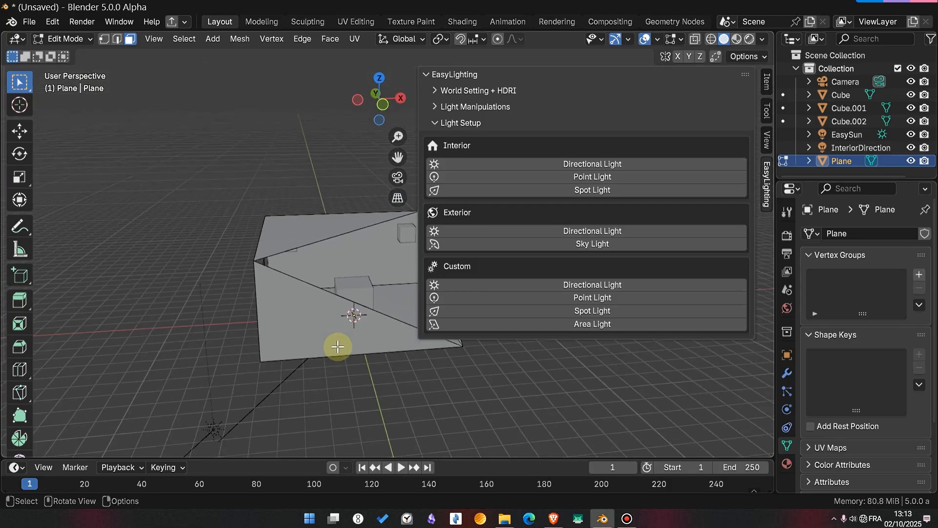
- Switch to rendered shading and examine how the interior directional light falls inside the partly enclosed room
key("z")
left_click(345, 313)
scroll(355, 326, "up", 1)
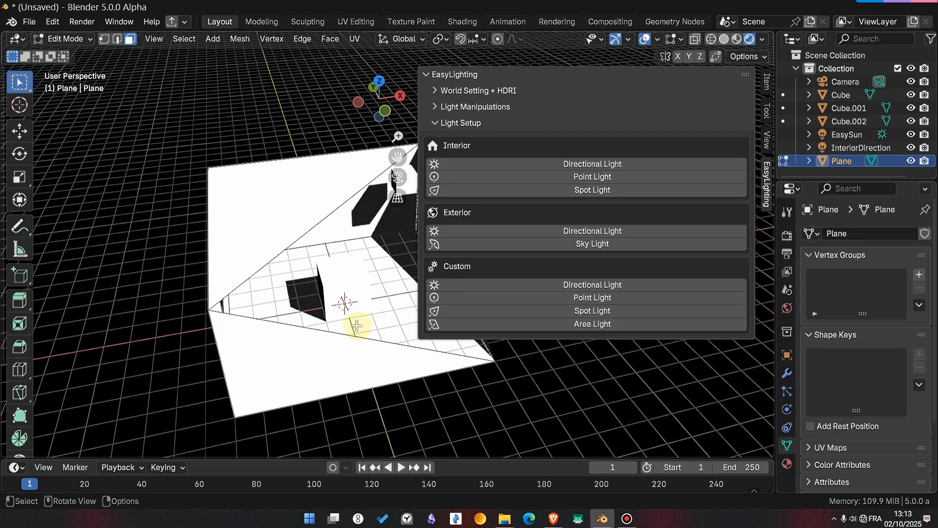
scroll(356, 326, "down", 3)
middle_click_drag(335, 313, 332, 281)
- Leave mesh editing, select the interior directional light in wireframe shading and rotate it freely around its origin
left_click(844, 152)
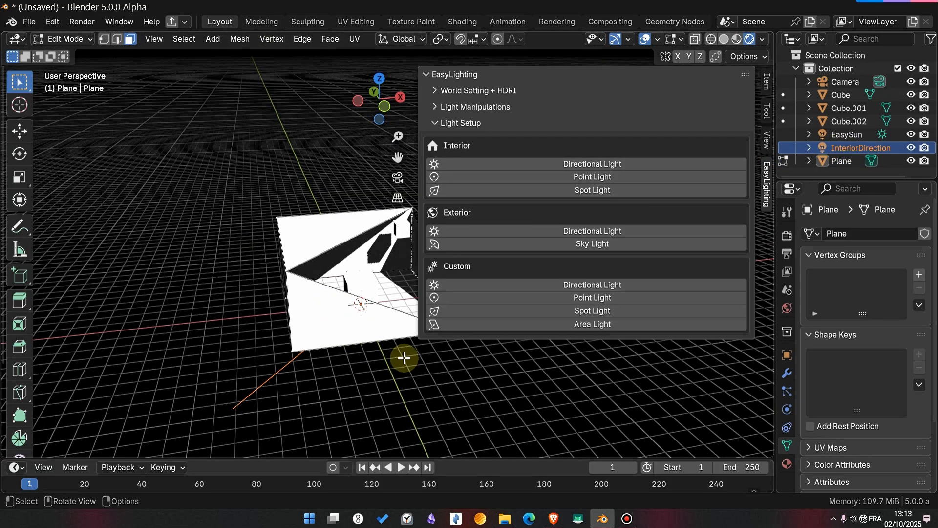
key("z")
left_click(348, 317)
key("shift+z")
middle_click_drag(348, 317, 358, 336)
key("Tab")
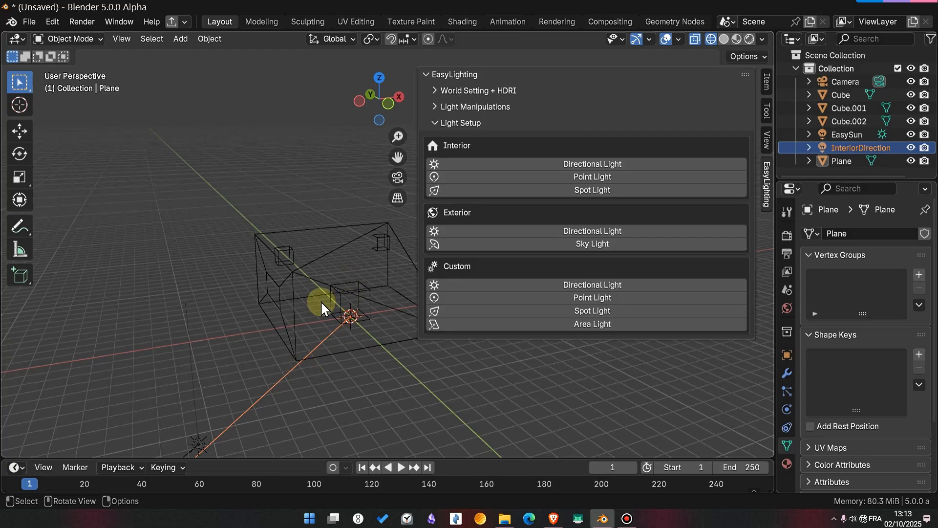
key("Tab")
key("Tab")
key("r")
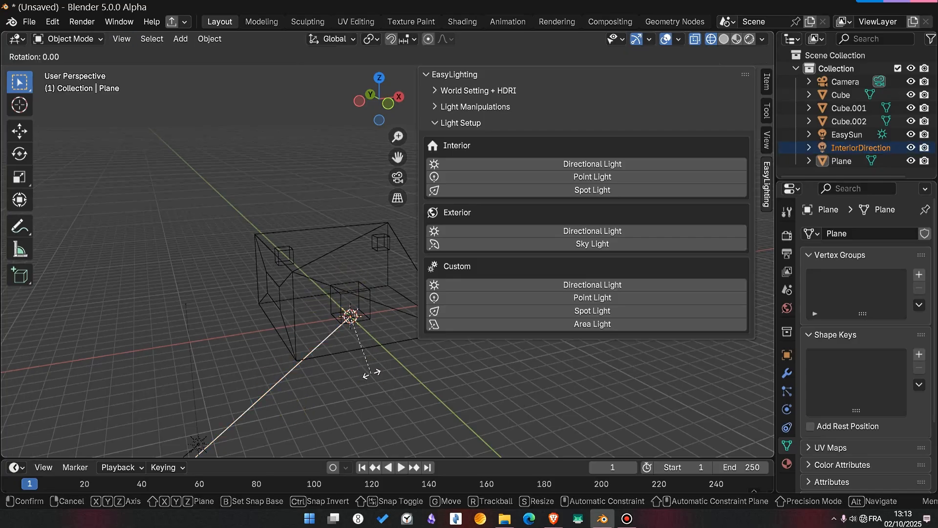
left_click(285, 306)
- Return to rendered shading and rotate the interior directional light around global Z to aim it through the window opening
key("z")
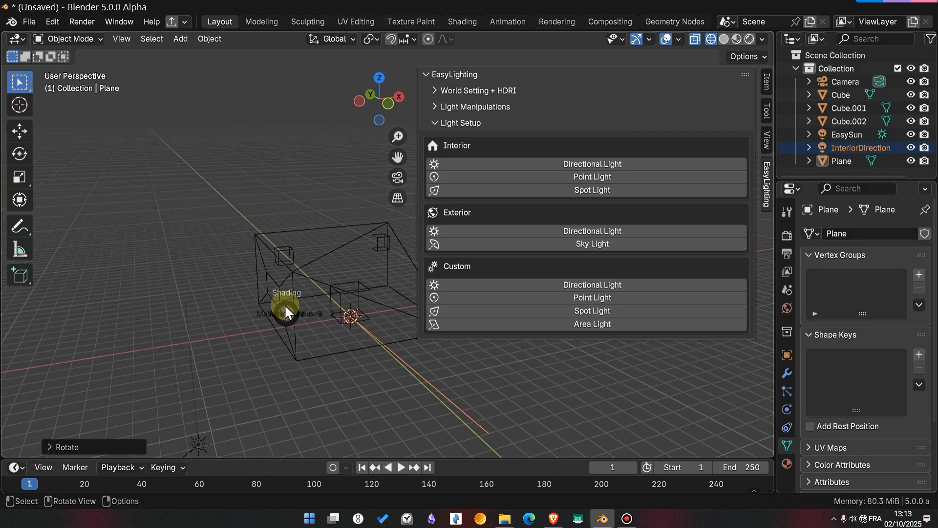
left_click(342, 314)
mouse_move(341, 314)
middle_mouse_down()
mouse_move(332, 365)
mouse_move(342, 348)
mouse_move(357, 365)
middle_mouse_up()
key("r")
key("z")
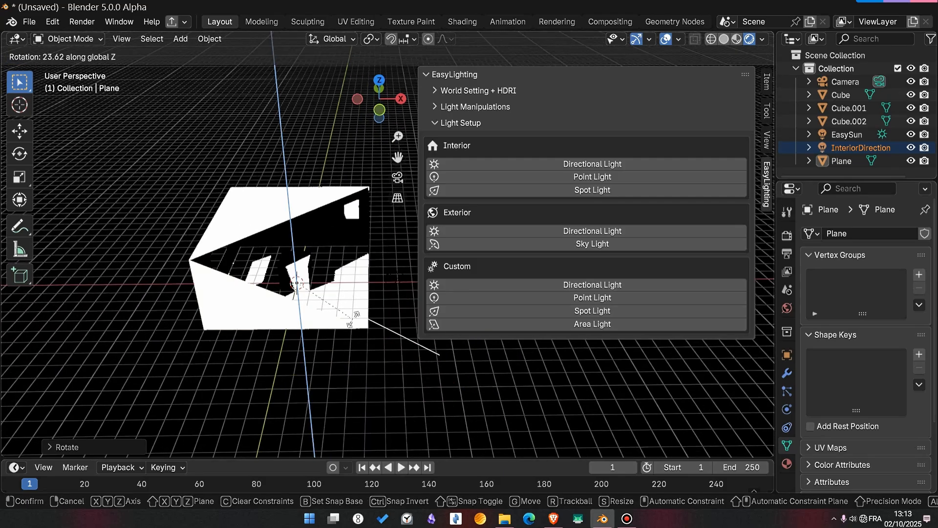
left_click(313, 313)
key("z")
left_click(315, 277)
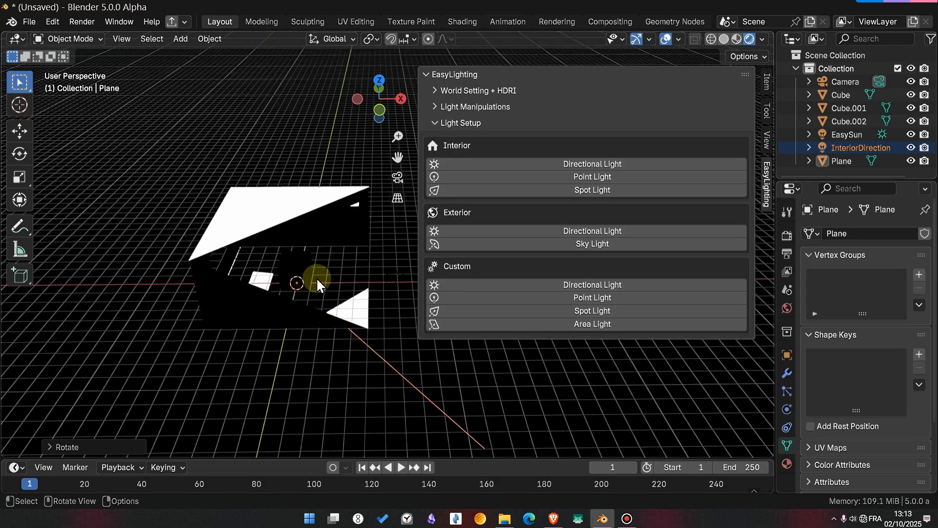
- Set the render engine to Cycles with GPU Compute as the device and inspect the bounced light inside the room
left_click(786, 235)
left_click(887, 230)
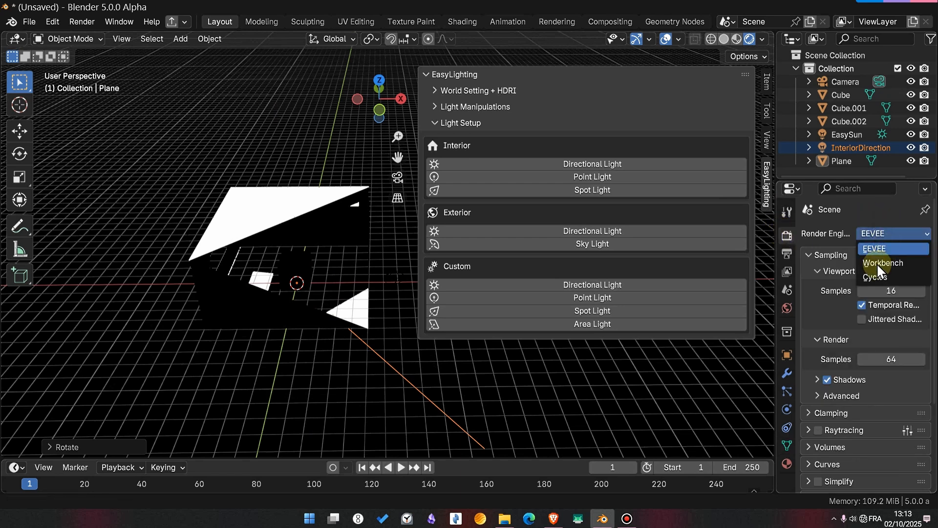
left_click(874, 277)
left_click(893, 265)
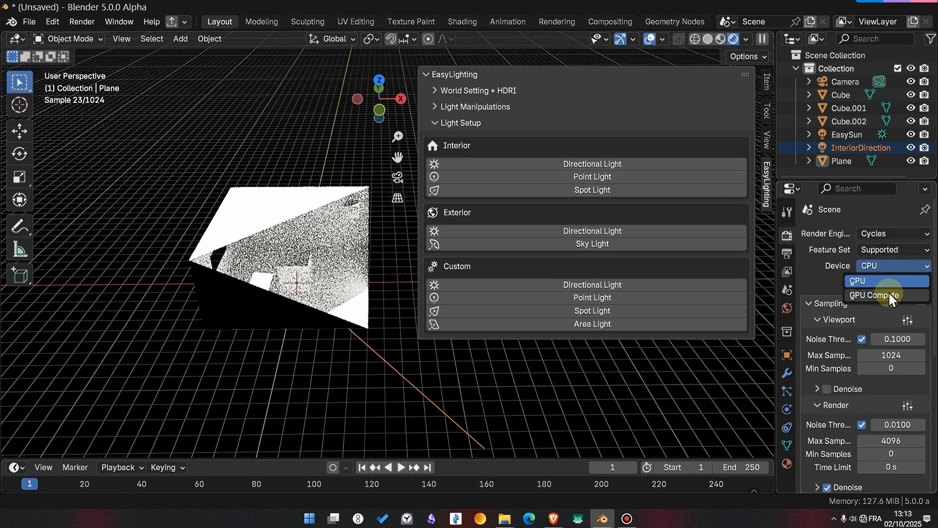
left_click(889, 292)
middle_click_drag(269, 268, 306, 315)
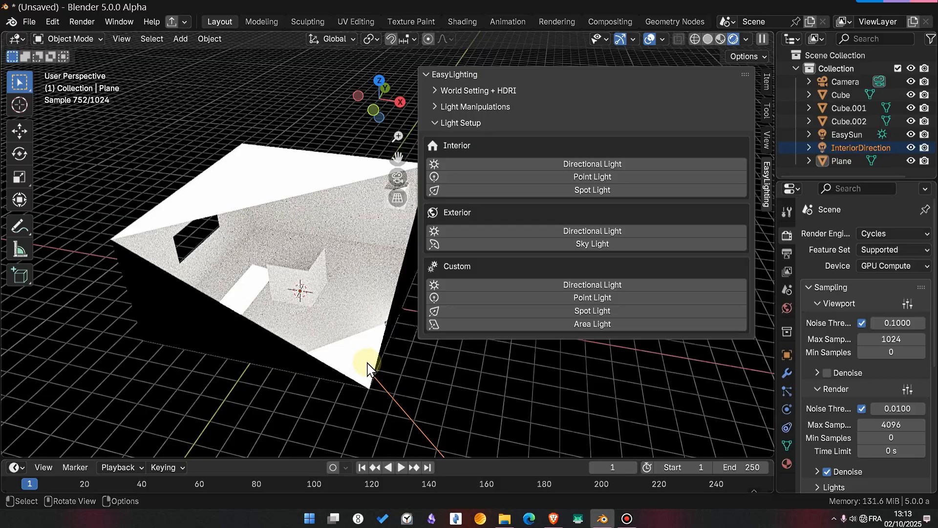
scroll(299, 330, "up", 5)
middle_click_drag(299, 329, 412, 339)
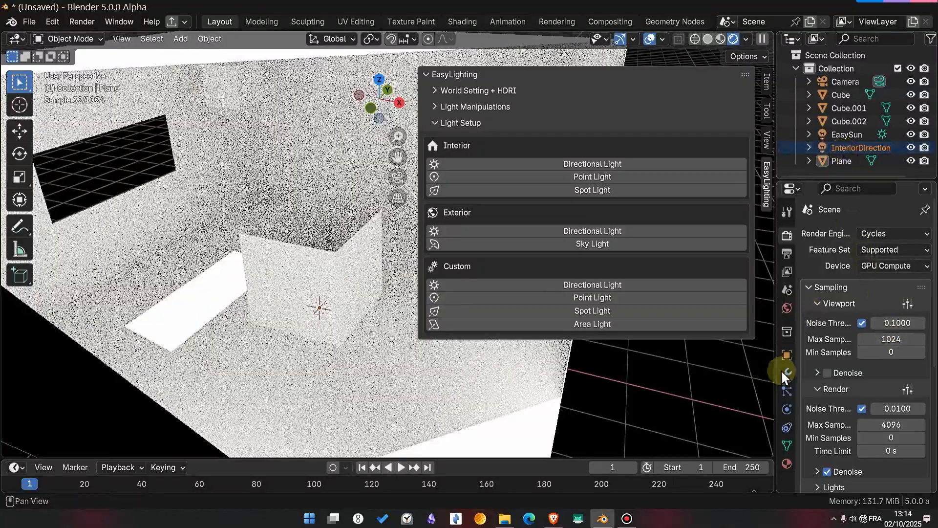
- Set the interior directional light's Strength to 5
left_click(850, 147)
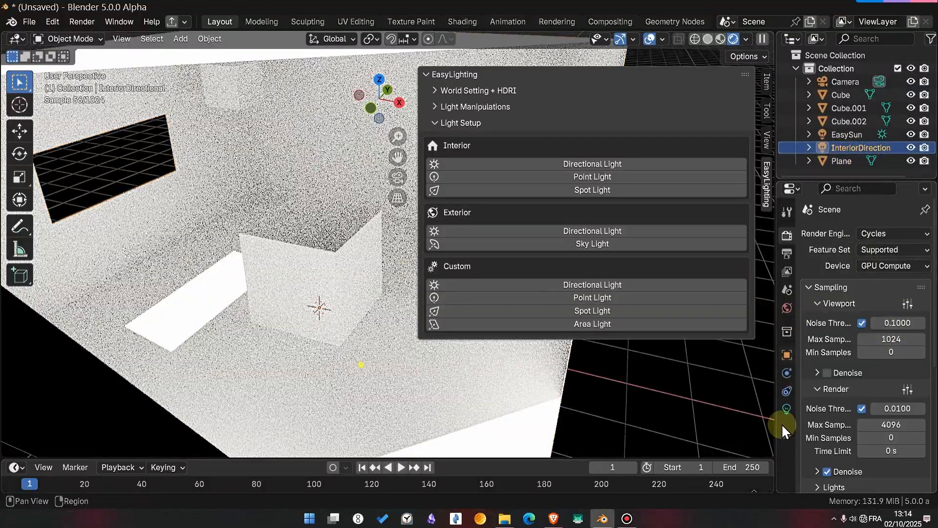
left_click(786, 408)
left_click(874, 345)
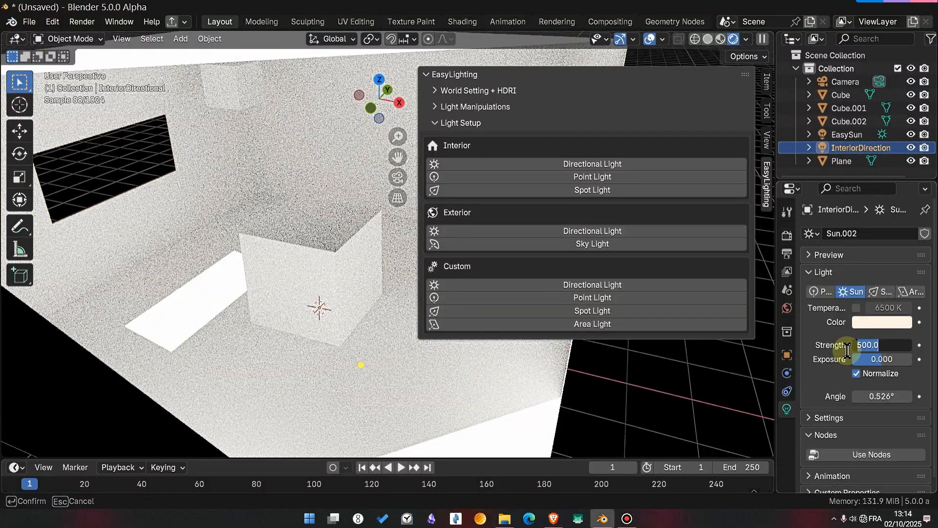
key("Return")
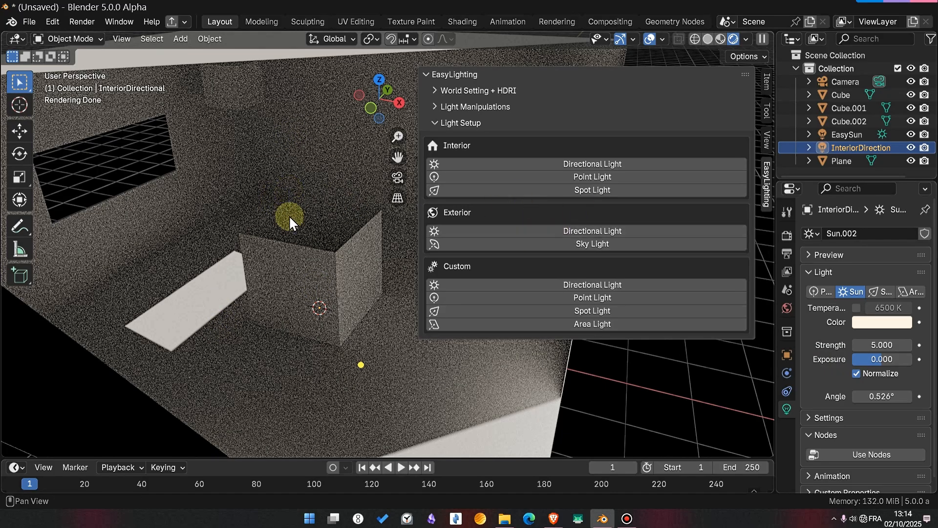
- Switch the render engine back to EEVEE, keeping rendered shading
key("z")
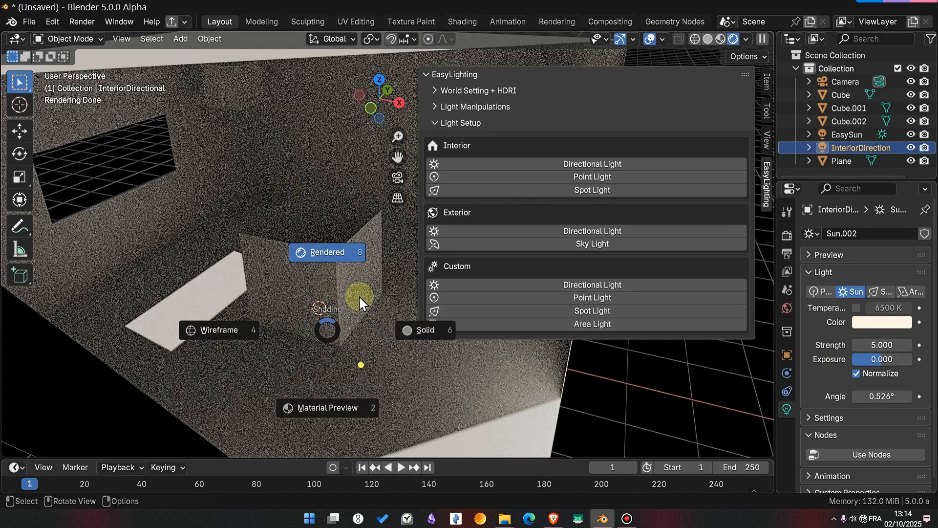
left_click(787, 233)
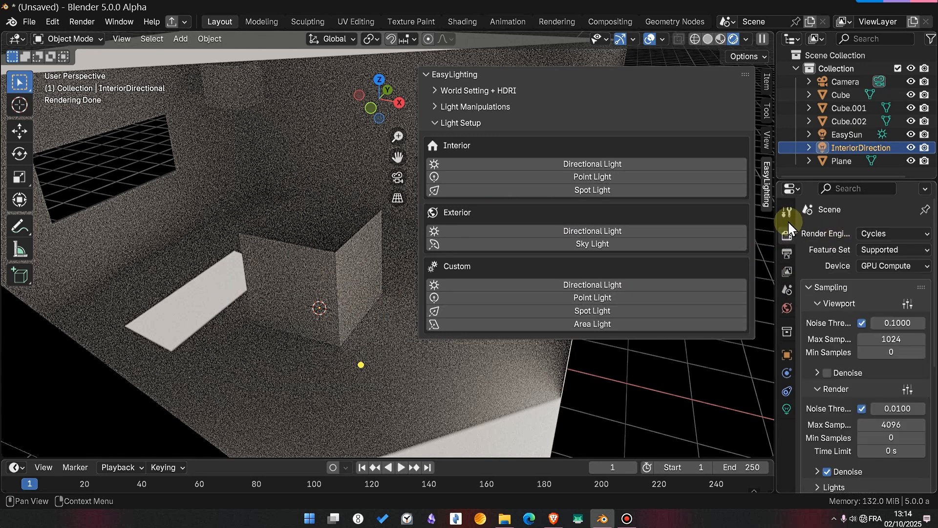
left_click(874, 233)
left_click(875, 236)
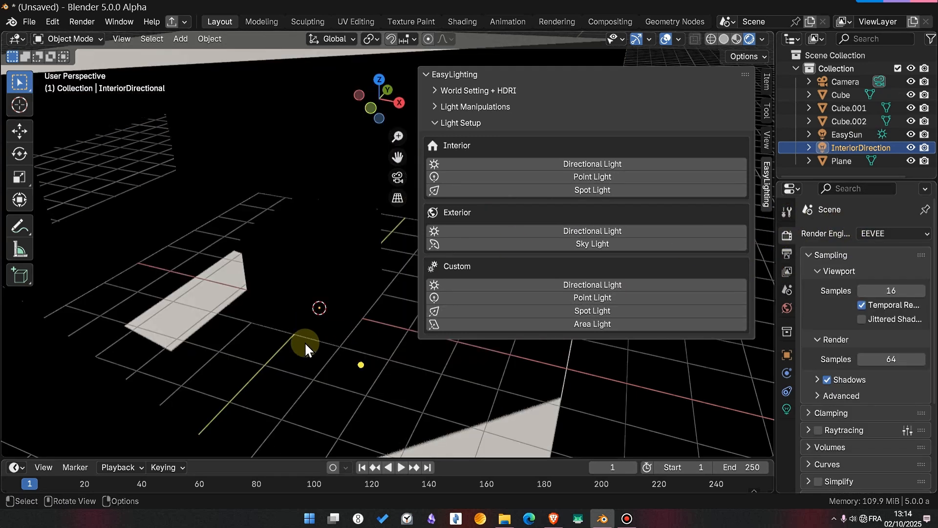
- Delete the interior directional light from the scene
left_click(362, 366)
key("x")
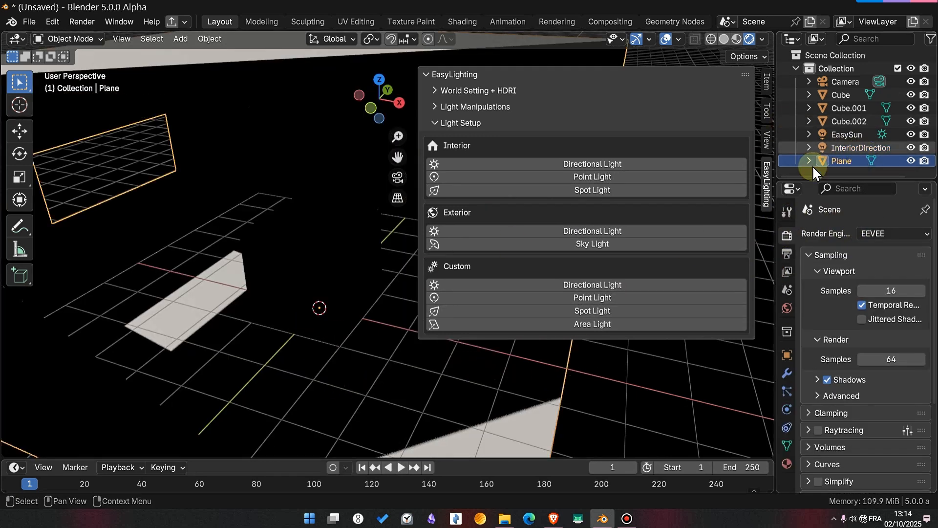
left_click(860, 148)
key("x")
left_click(198, 374)
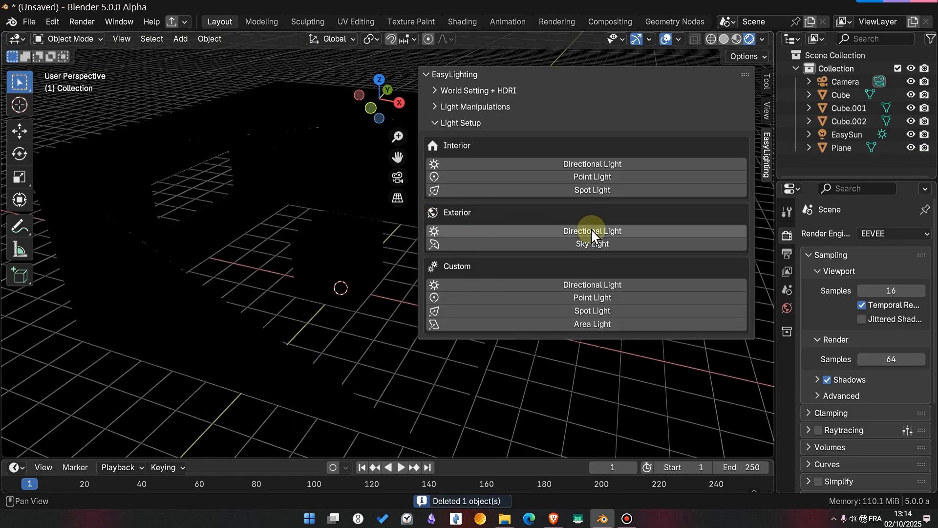
- Preview the exterior Directional Light preset and replace it with the exterior Sky Light preset
left_click(592, 231)
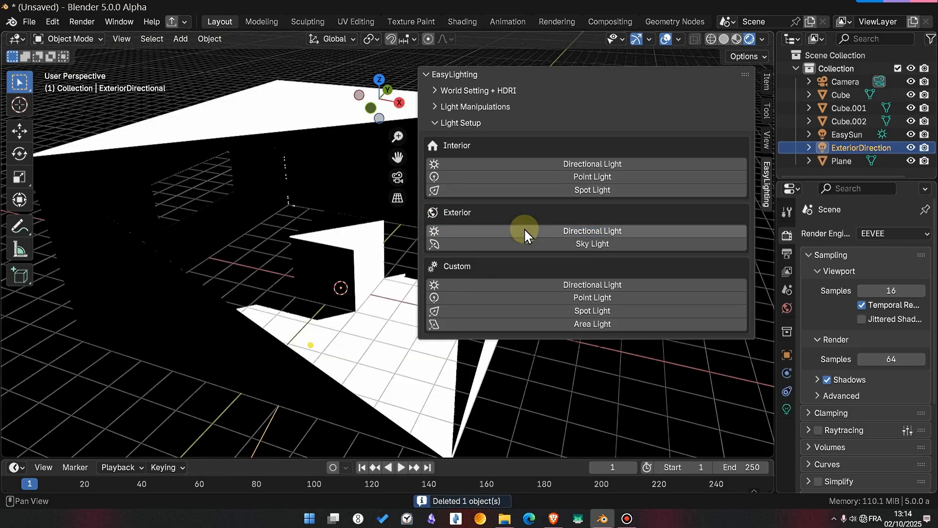
key("x")
left_click(237, 240)
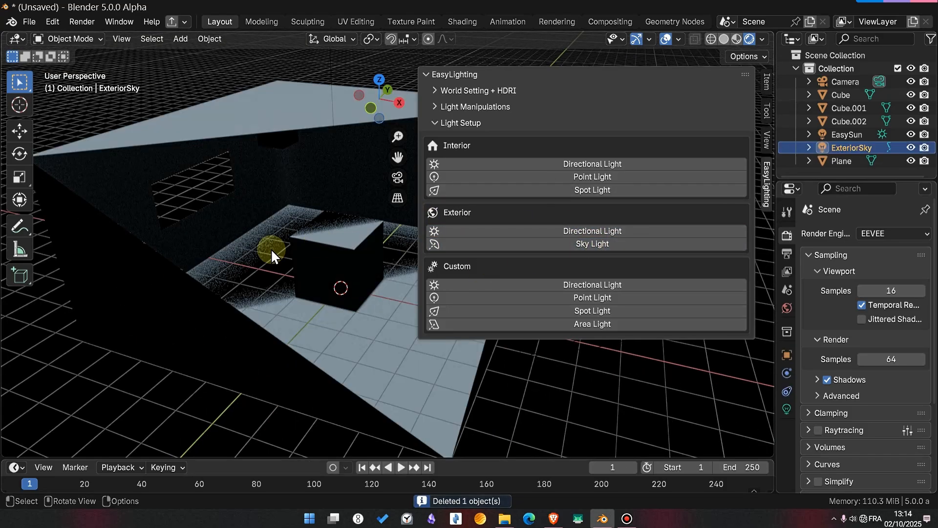
- Examine the exterior sky light's effect on the room and its light settings, and delete it
scroll(270, 248, "down", 4)
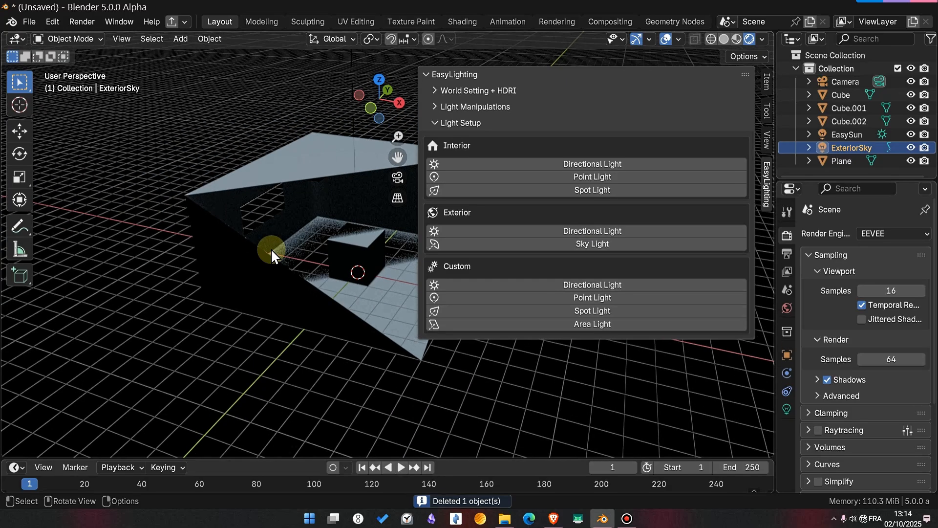
scroll(271, 248, "down", 1)
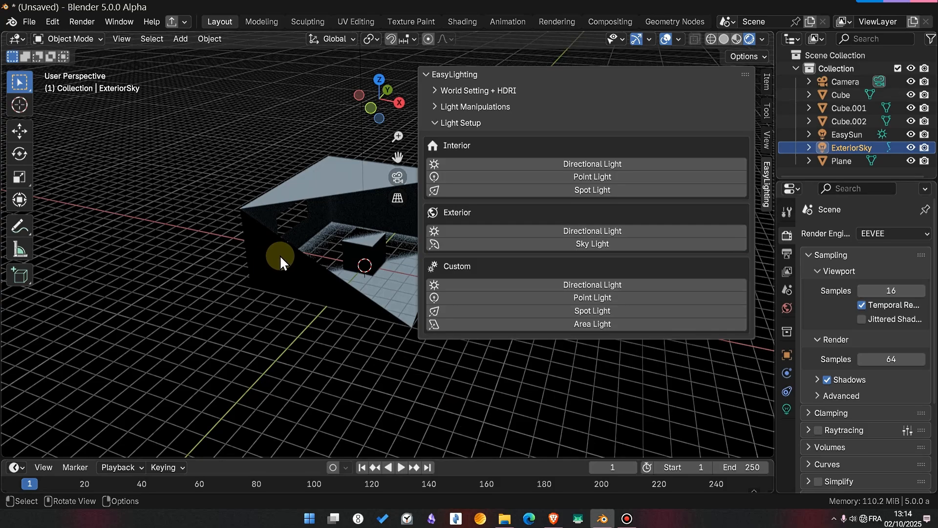
scroll(283, 254, "up", 4)
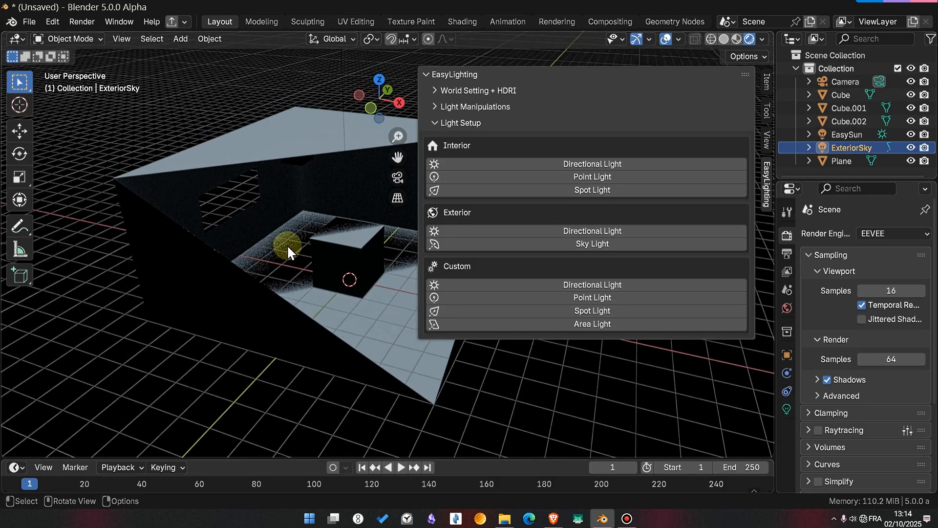
left_click(786, 409)
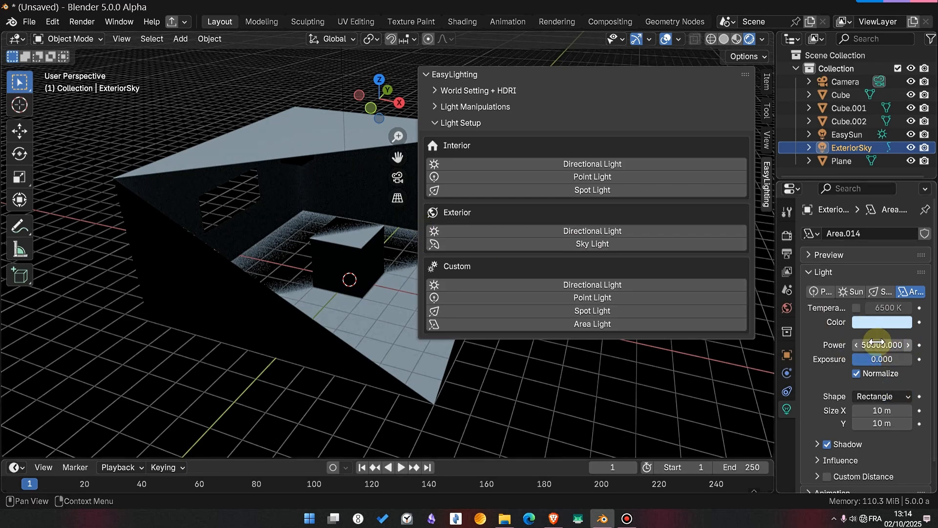
key("x")
left_click(326, 251)
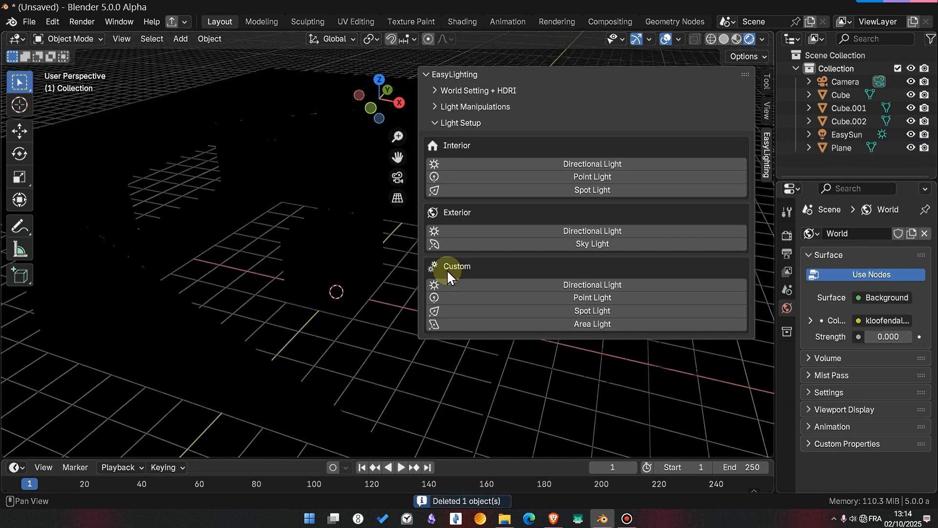
- Try the custom Directional Light and Point Light presets one after the other, deleting each light
left_click(571, 286)
key("x")
left_click(347, 282)
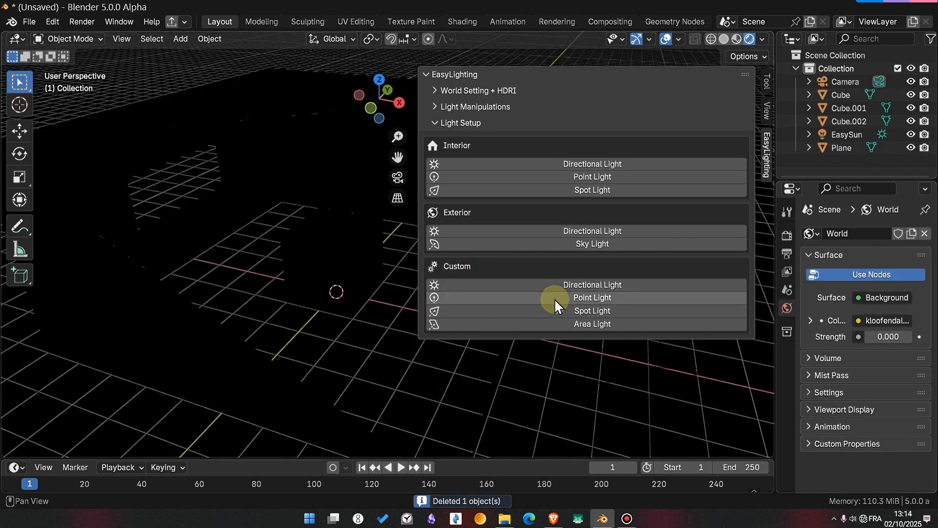
left_click(554, 298)
key("x")
left_click(341, 341)
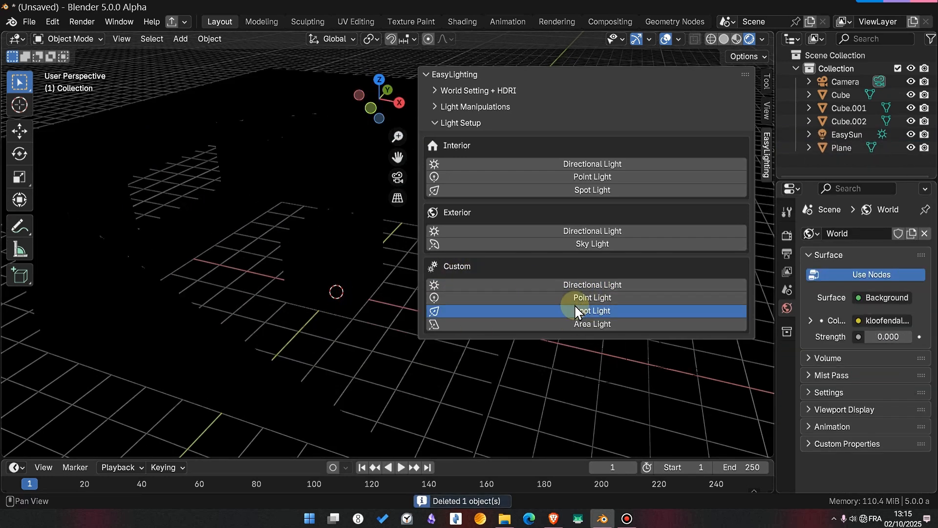
- Try the custom Spot Light and Area Light presets one after the other, deleting each light
left_click(574, 308)
key("x")
left_click(345, 304)
left_click(621, 323)
key("x")
left_click(387, 305)
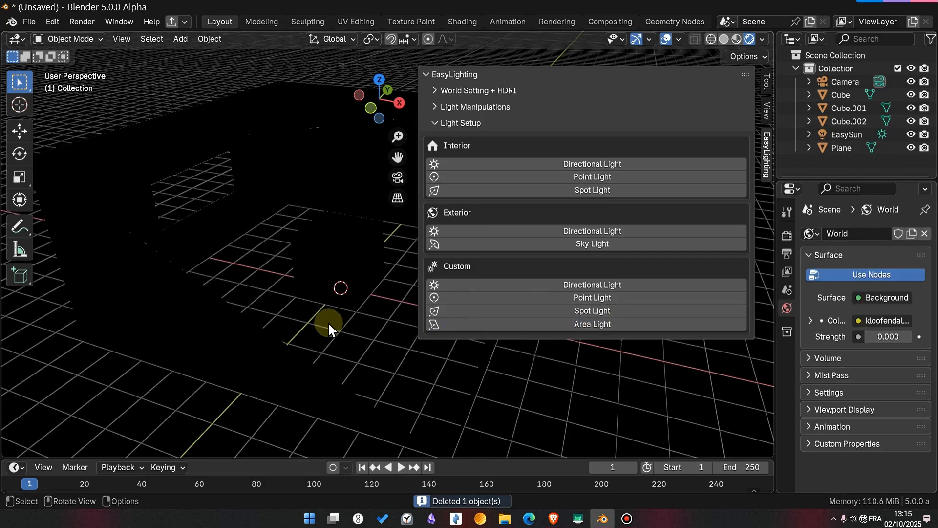
middle_click_drag(328, 321, 322, 332)
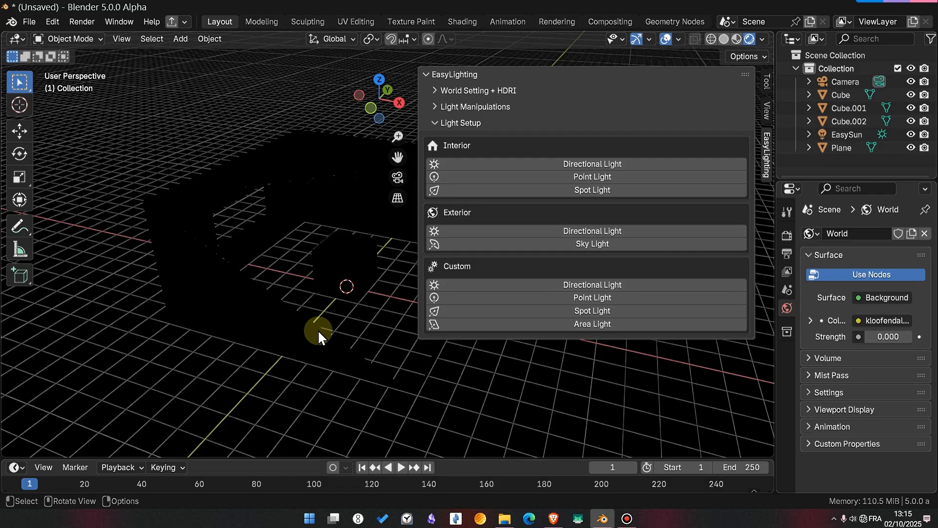
- Switch to the browser and read down the Easy Lighting product page on Superhive, through its feature demos to the Stay Connected section
left_click(552, 518)
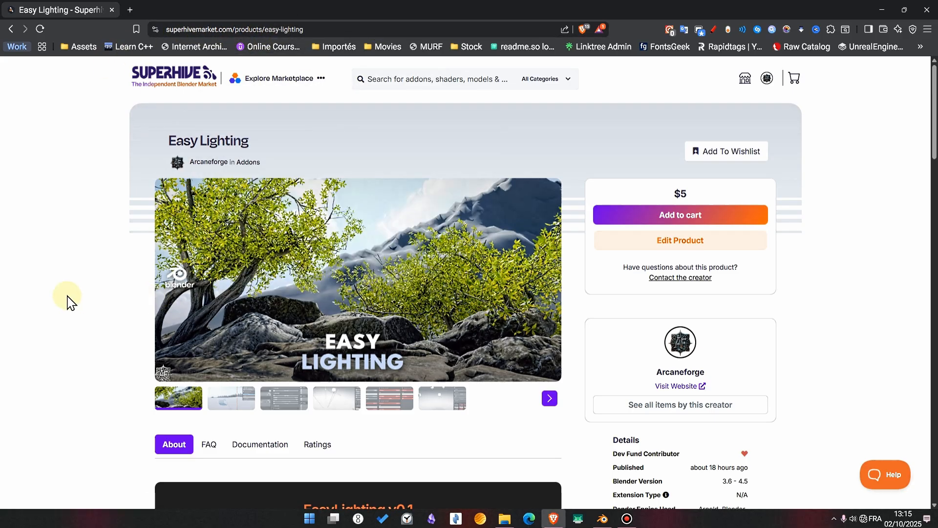
scroll(58, 305, "down", 7)
scroll(48, 313, "up", 7)
scroll(71, 303, "down", 10)
scroll(72, 302, "down", 3)
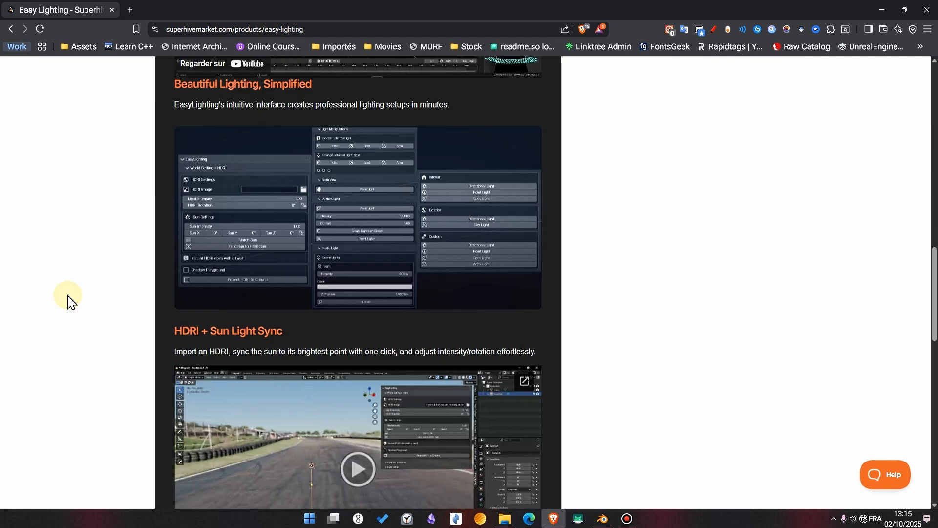
scroll(72, 303, "up", 3)
scroll(88, 318, "down", 6)
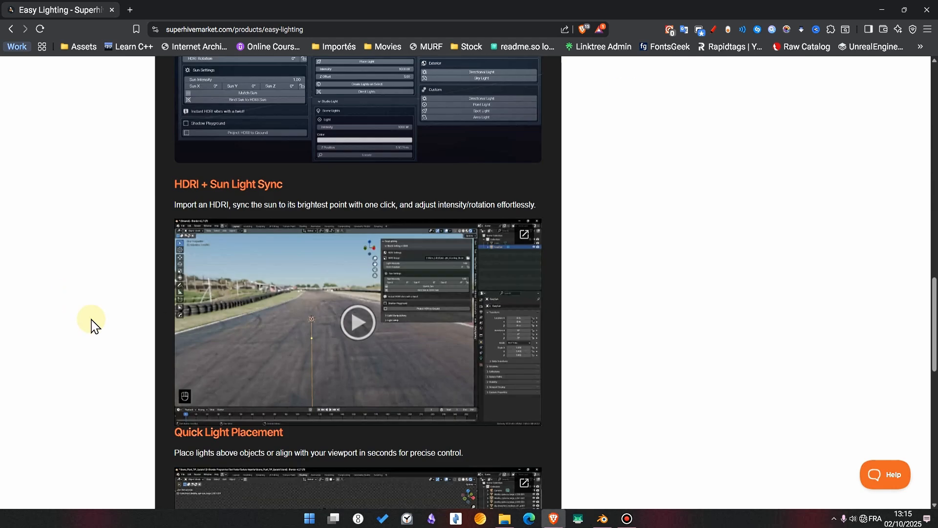
scroll(91, 325, "down", 1)
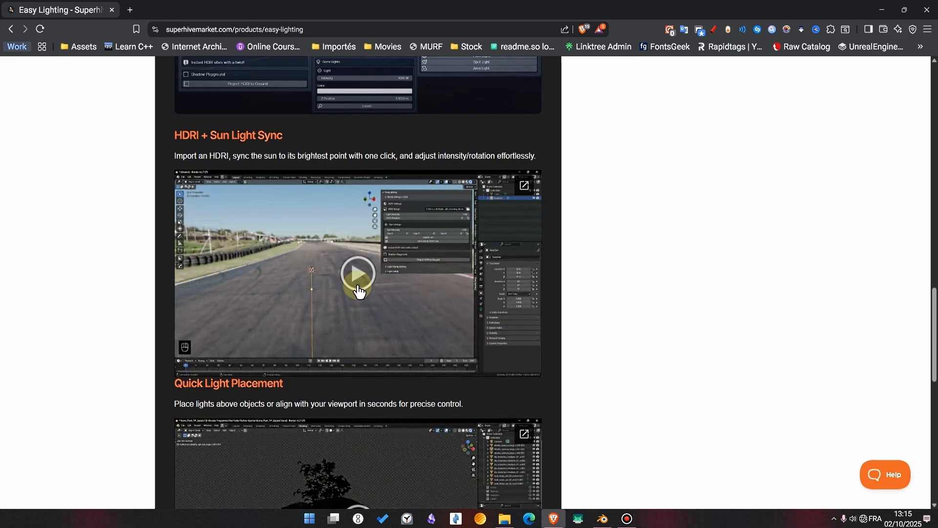
scroll(256, 313, "down", 5)
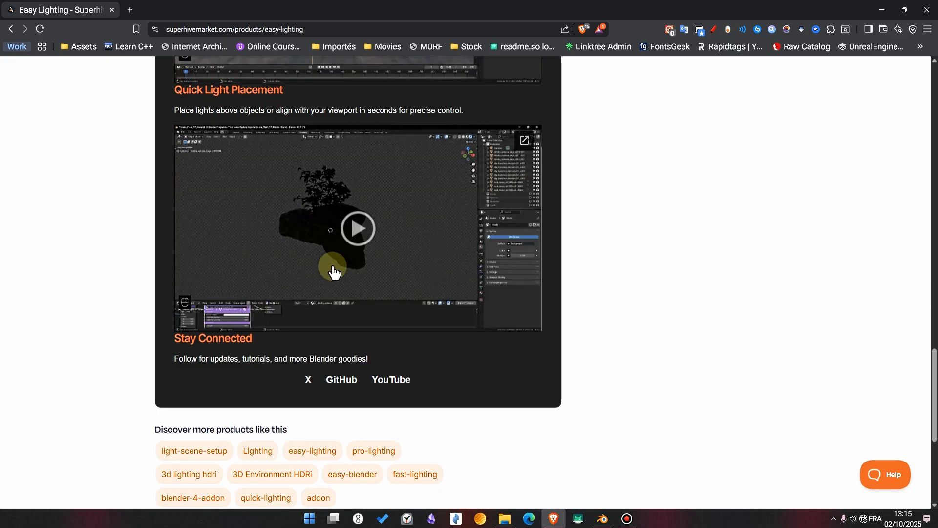
- Review the product page's demo video, Key Features and purchase section back up to its start, and return to Blender
scroll(176, 315, "up", 12)
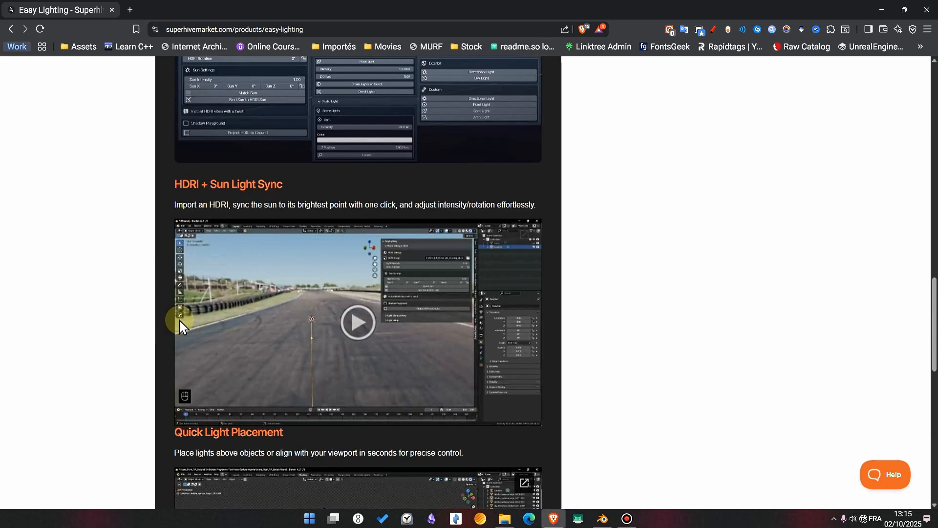
scroll(183, 324, "up", 11)
scroll(179, 314, "down", 13)
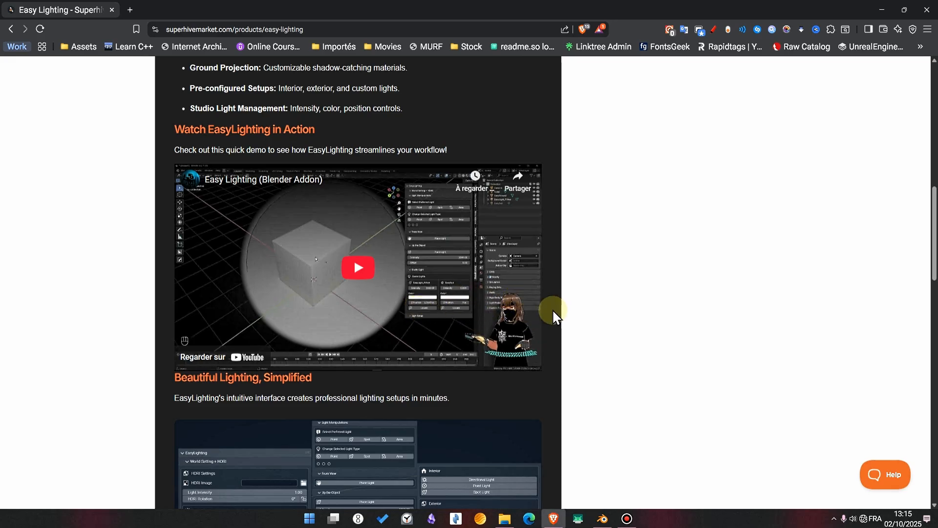
scroll(438, 293, "up", 4)
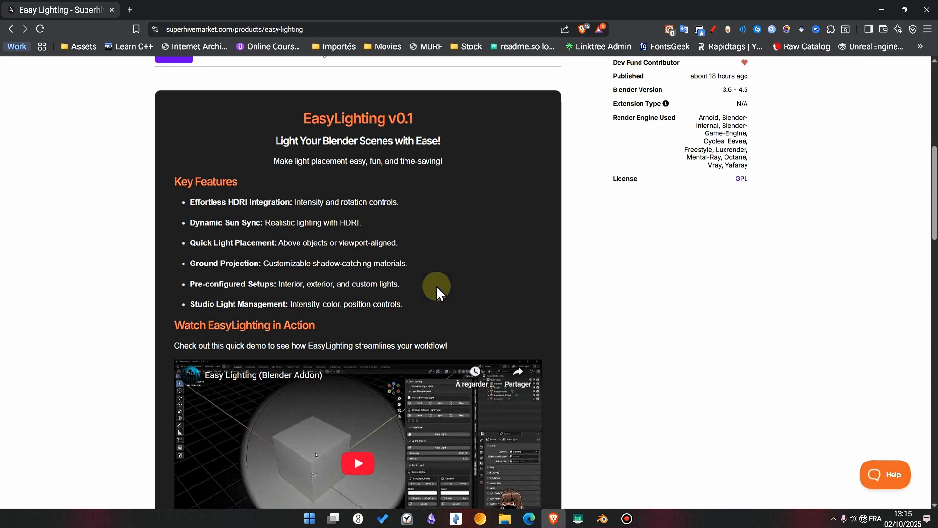
scroll(436, 285, "up", 1)
scroll(436, 286, "up", 6)
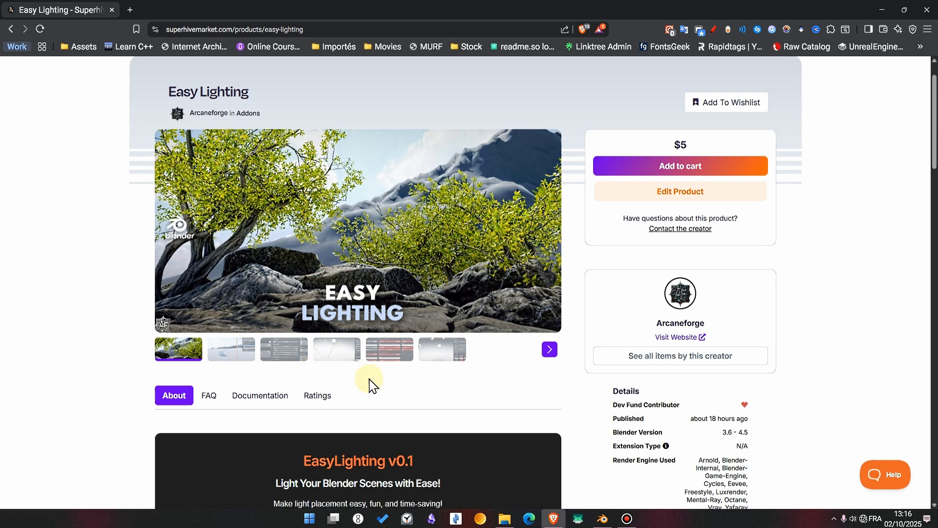
scroll(374, 384, "up", 1)
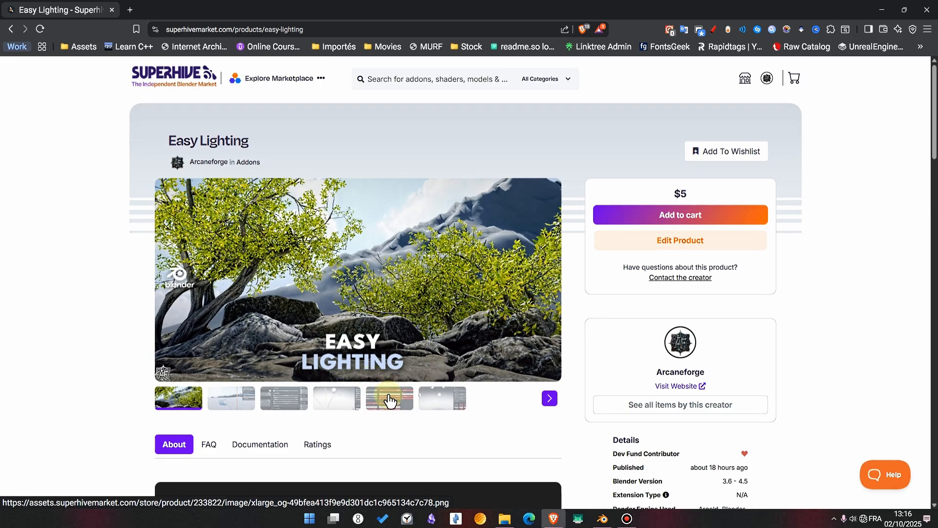
left_click(603, 518)
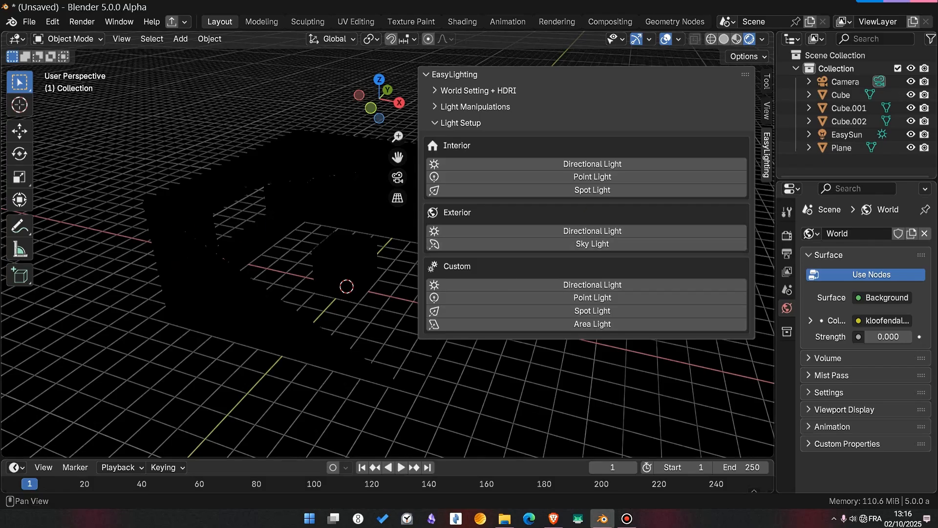